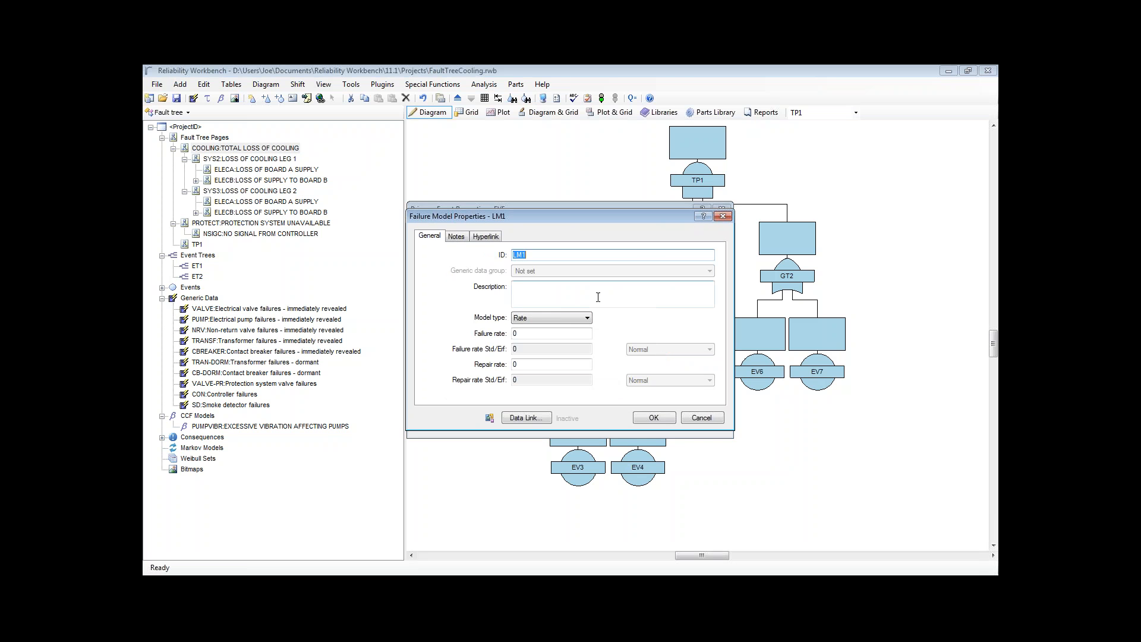
Try the Fixed and Rate model types for failure model LM1.
click(590, 317)
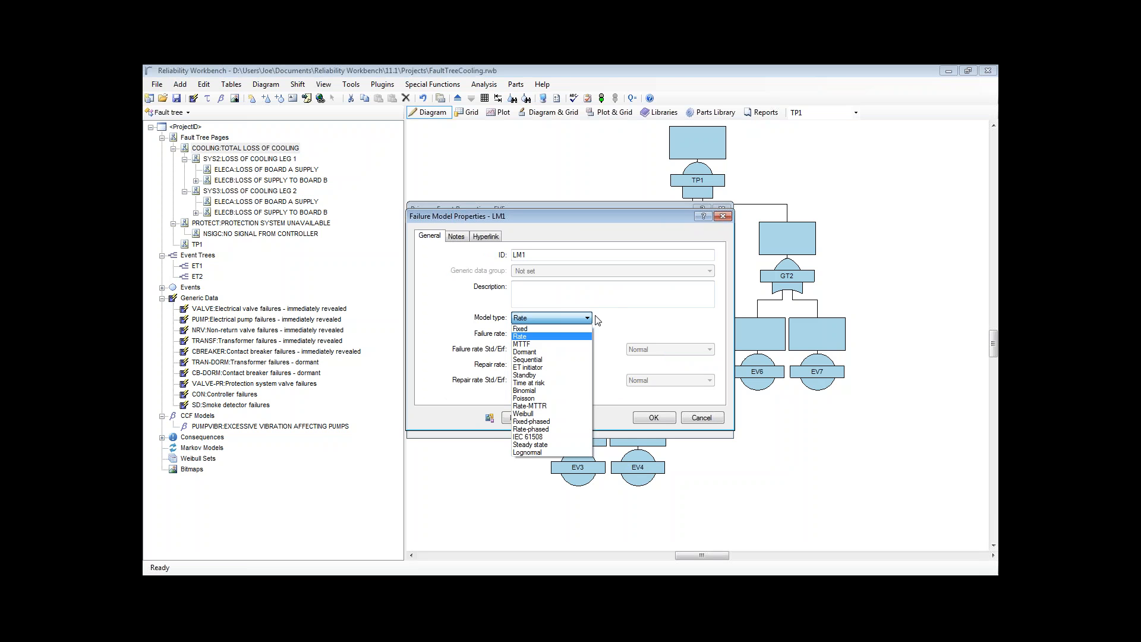
click(557, 327)
key(Tab)
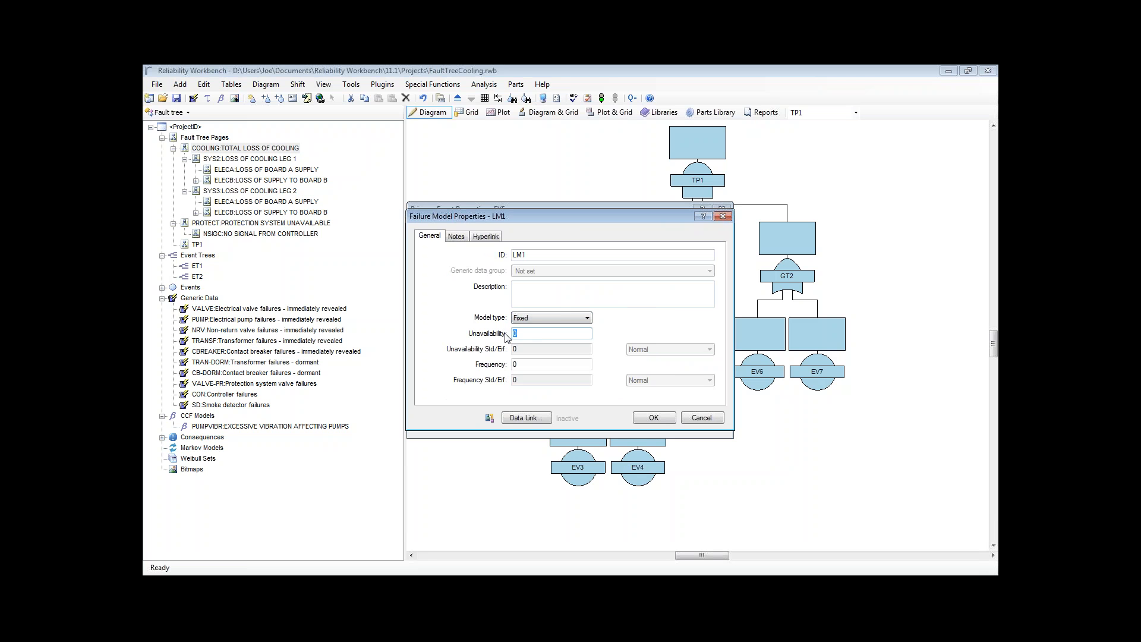
click(523, 319)
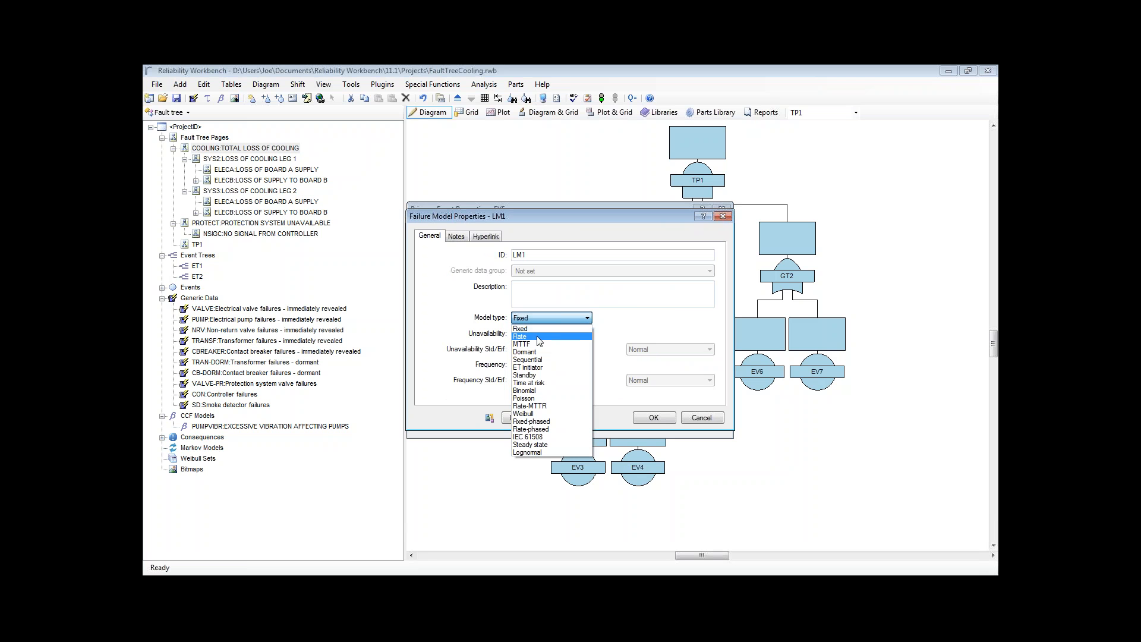
click(537, 336)
click(530, 335)
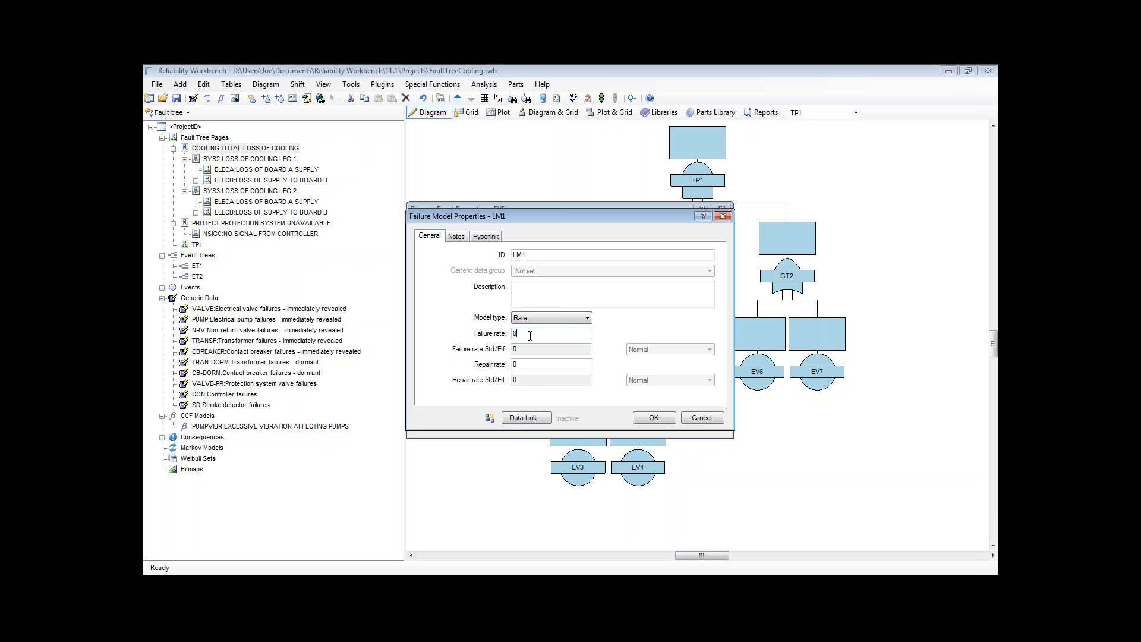
Set the model type of failure model LM1 to Dormant and examine its test interval.
click(547, 318)
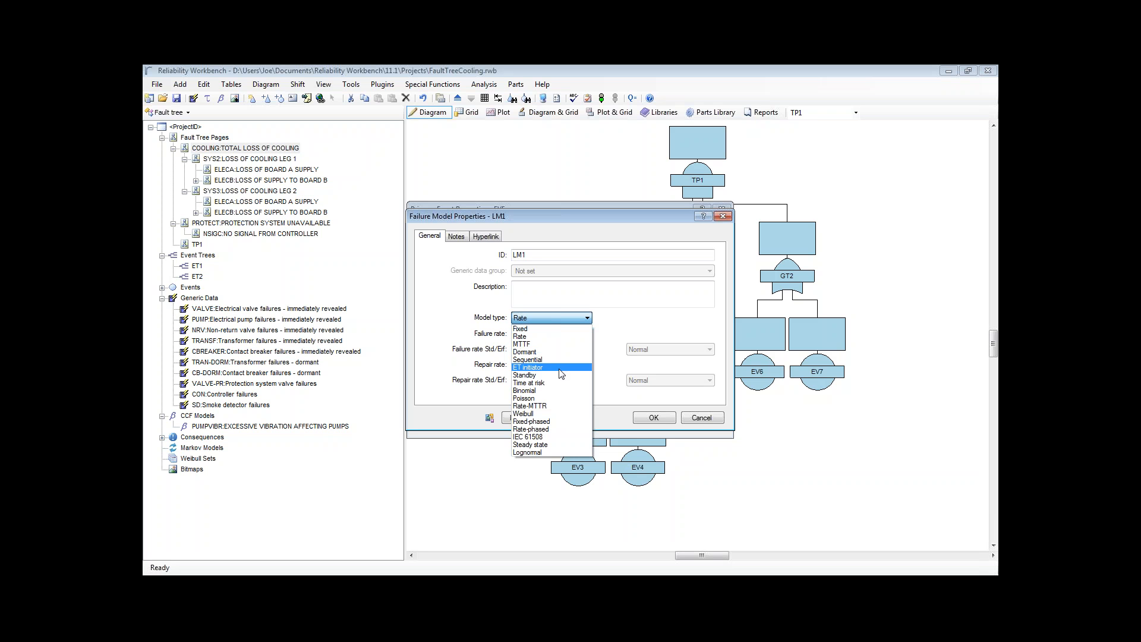
click(532, 352)
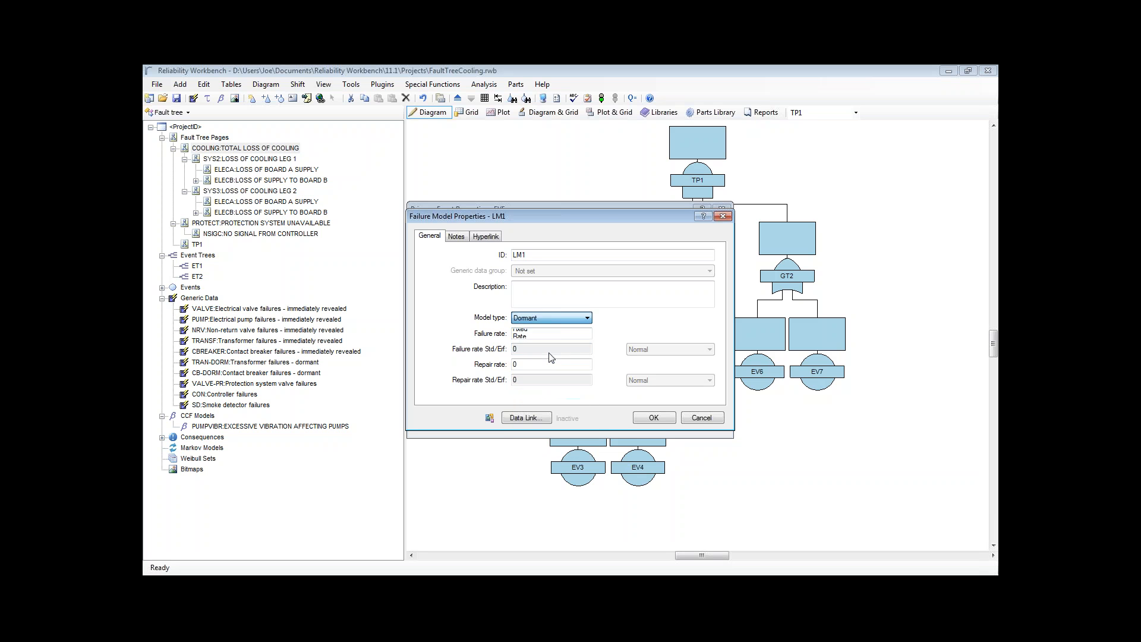
double_click(512, 395)
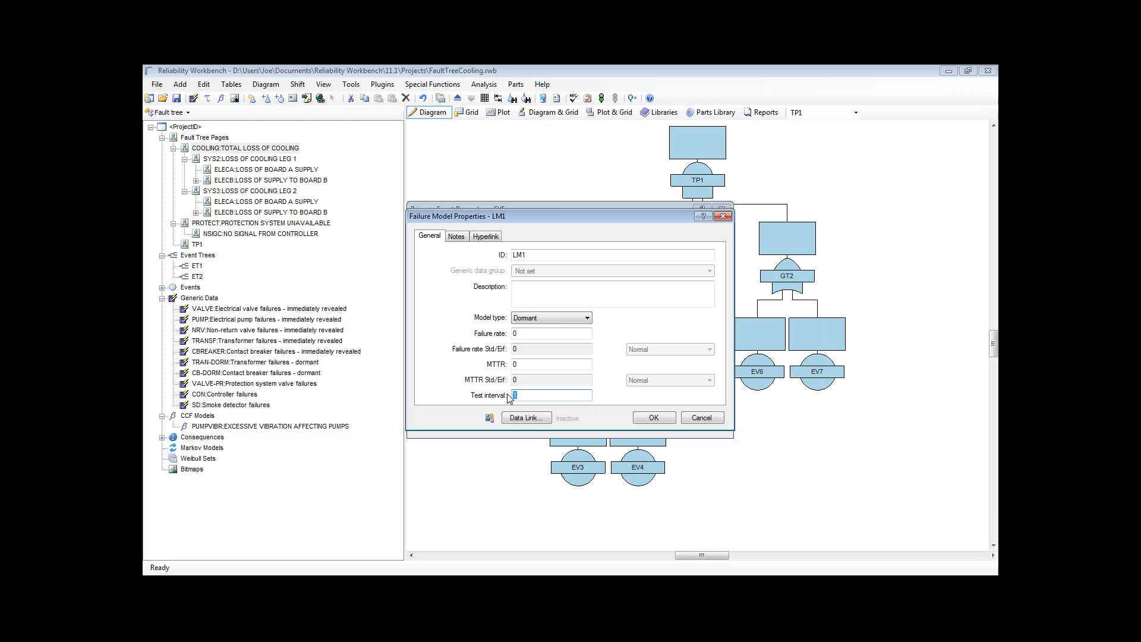
Give LM1 a failure rate of 0.05 and an MTTR of 0.01, and apply the model to event EV5.
drag(531, 334, 397, 334)
text(.05)
drag(538, 363, 490, 365)
drag(535, 333, 510, 334)
drag(517, 363, 502, 363)
key(BackSpace)
text(.01)
click(652, 418)
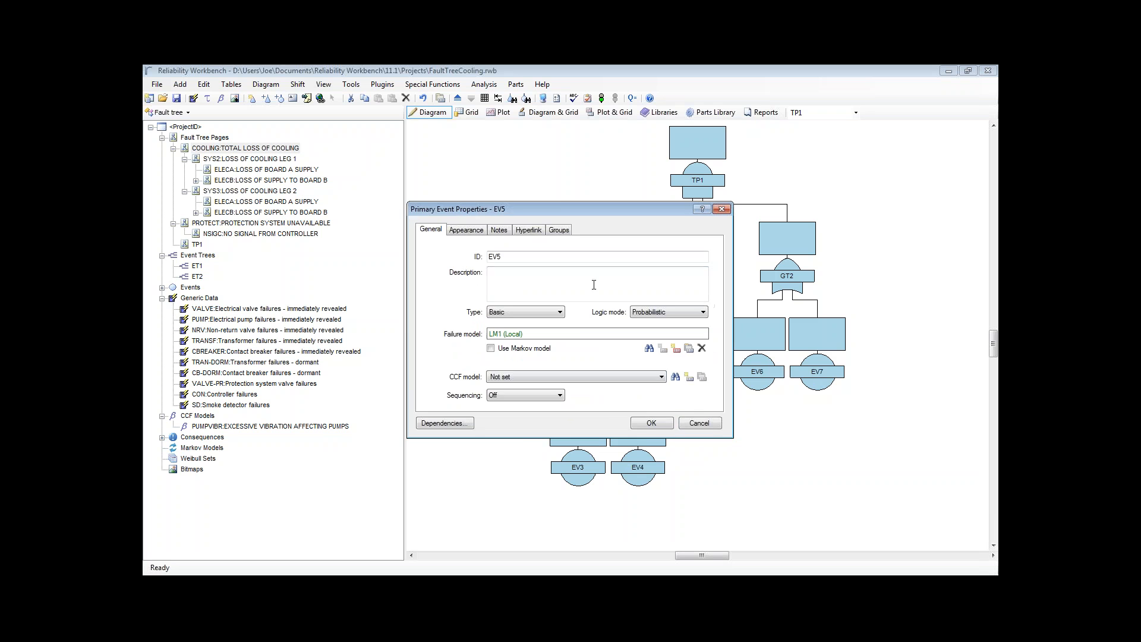
click(652, 423)
click(698, 427)
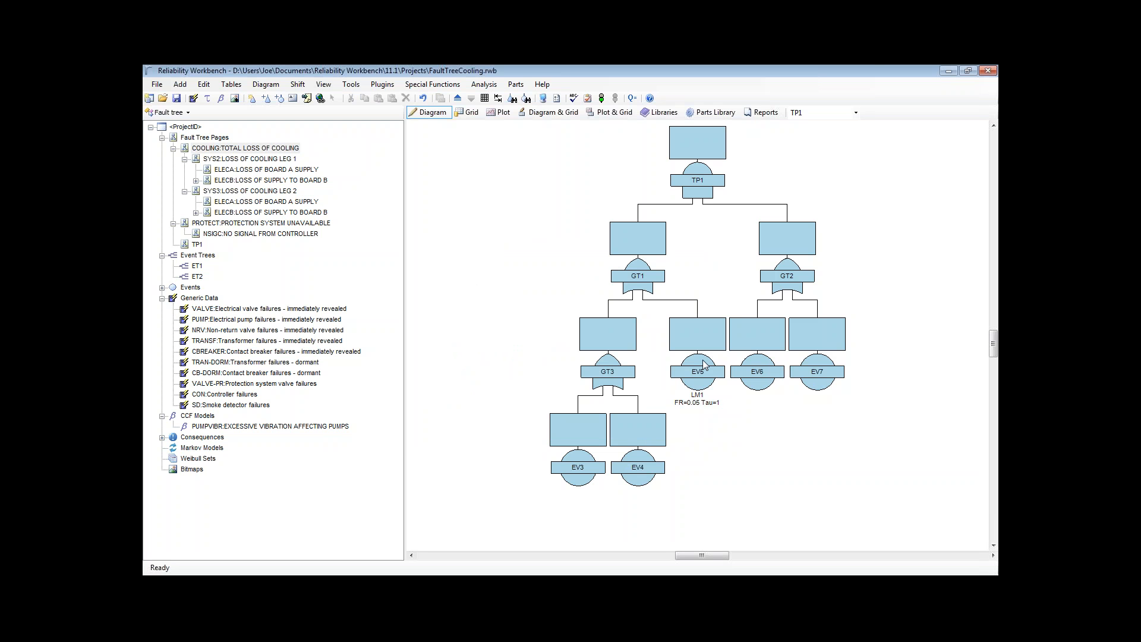
Delete the TP1 fault tree together with its gates and events that are not attached elsewhere.
click(197, 245)
right_click(198, 246)
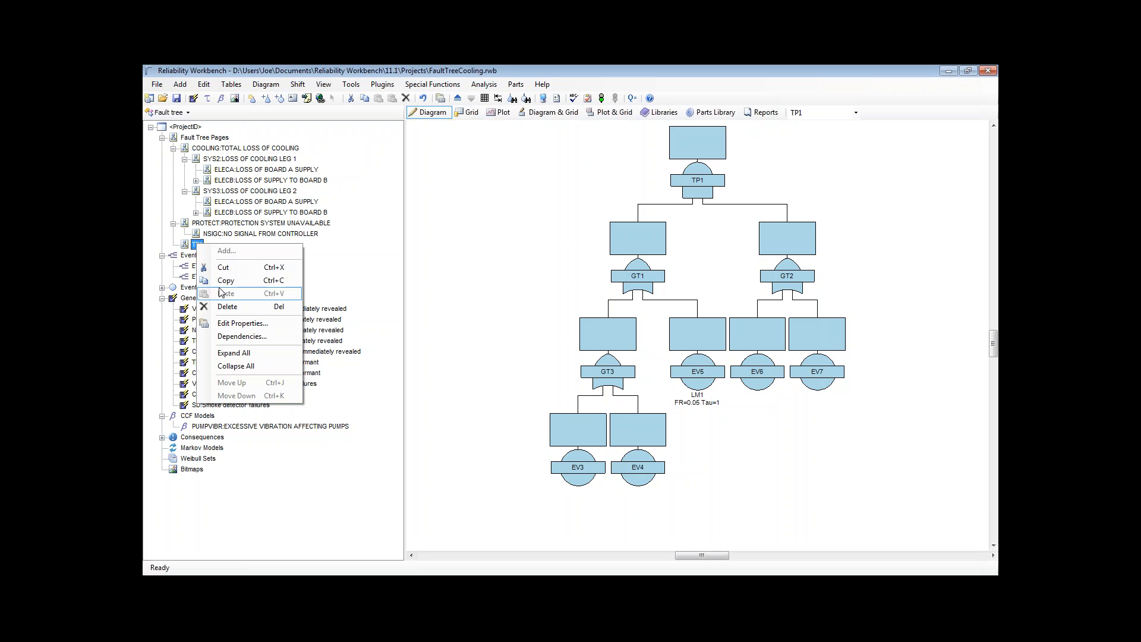
click(228, 306)
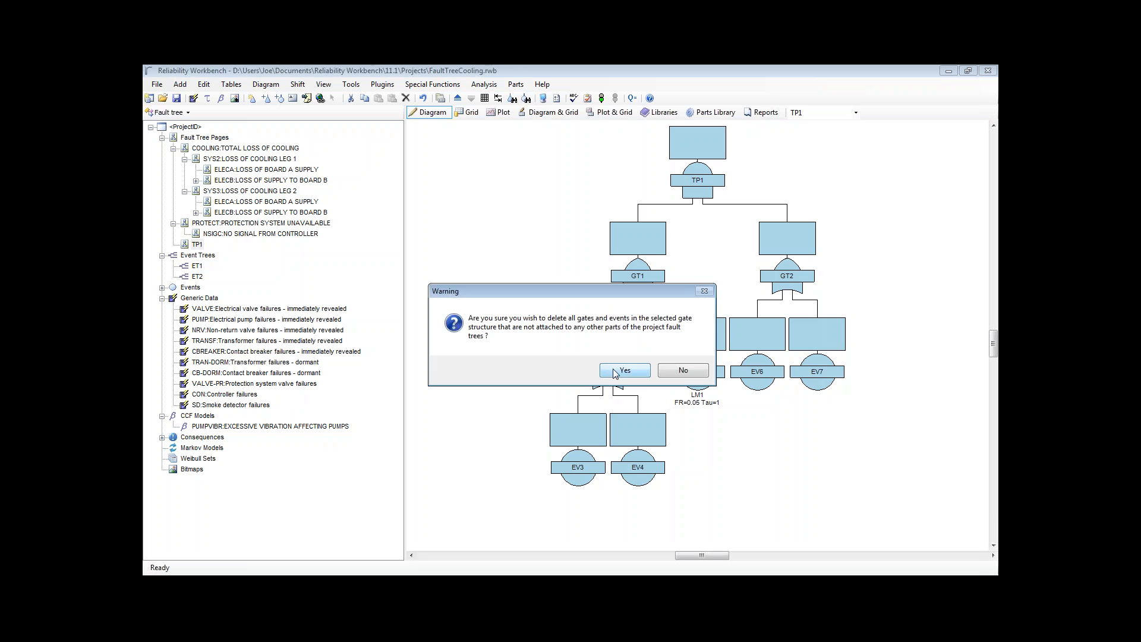
click(615, 371)
click(640, 403)
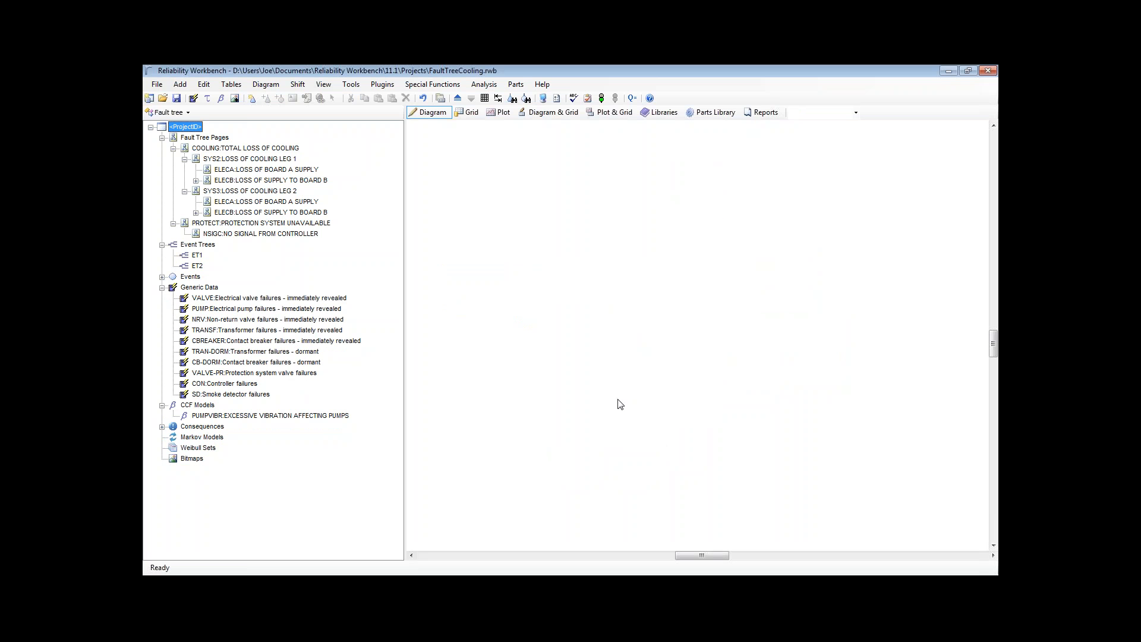
Display the COOLING fault tree page and perform the analysis.
click(276, 151)
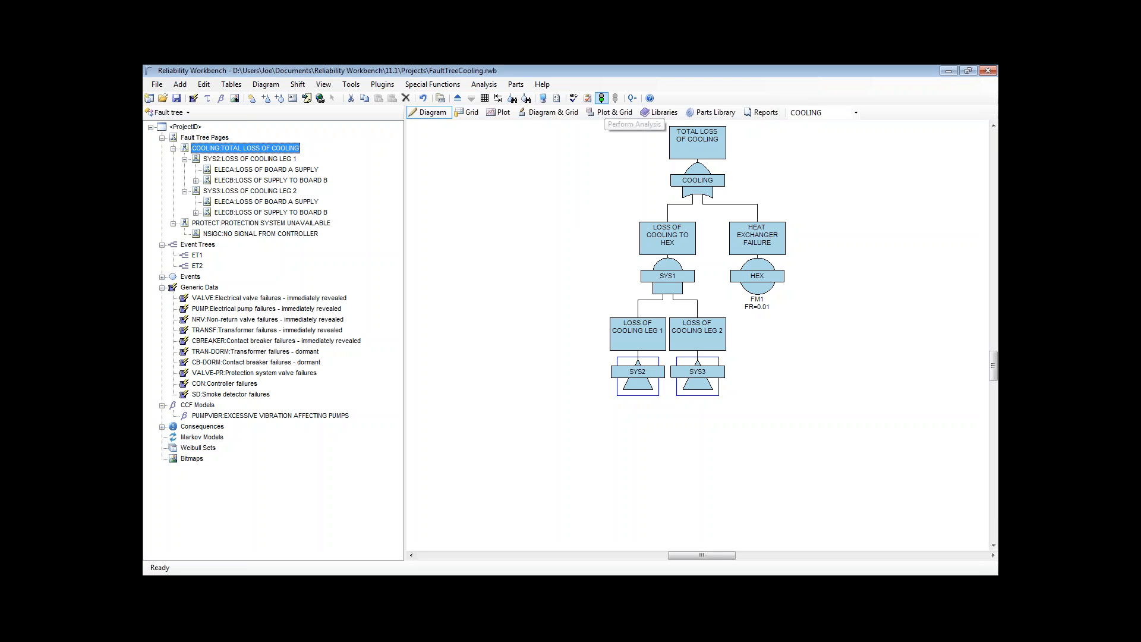
click(601, 98)
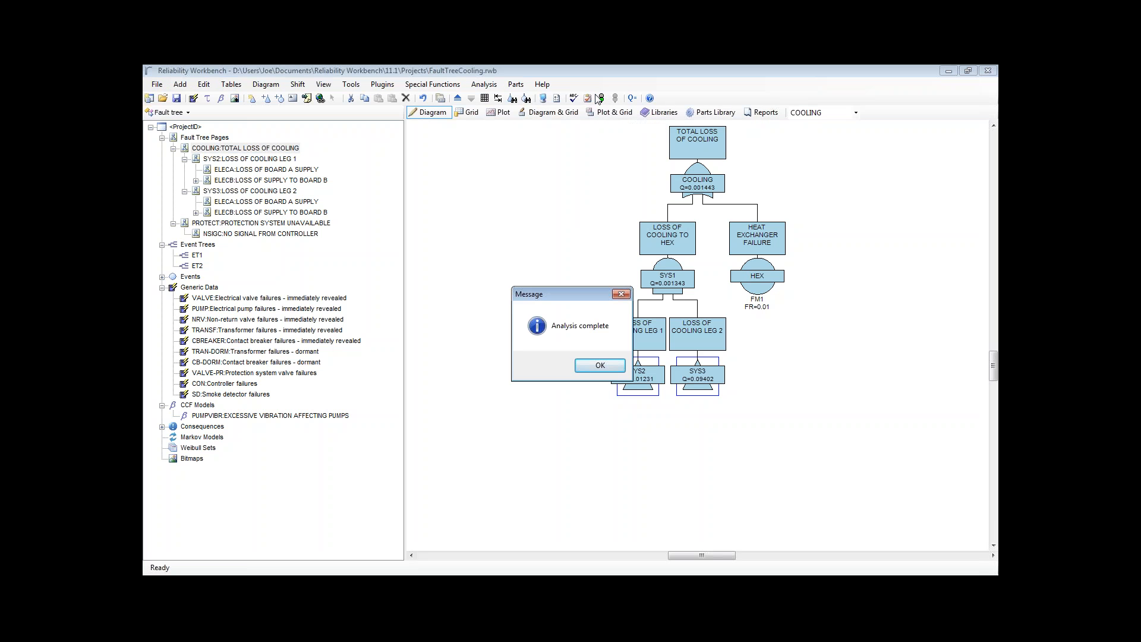
click(600, 366)
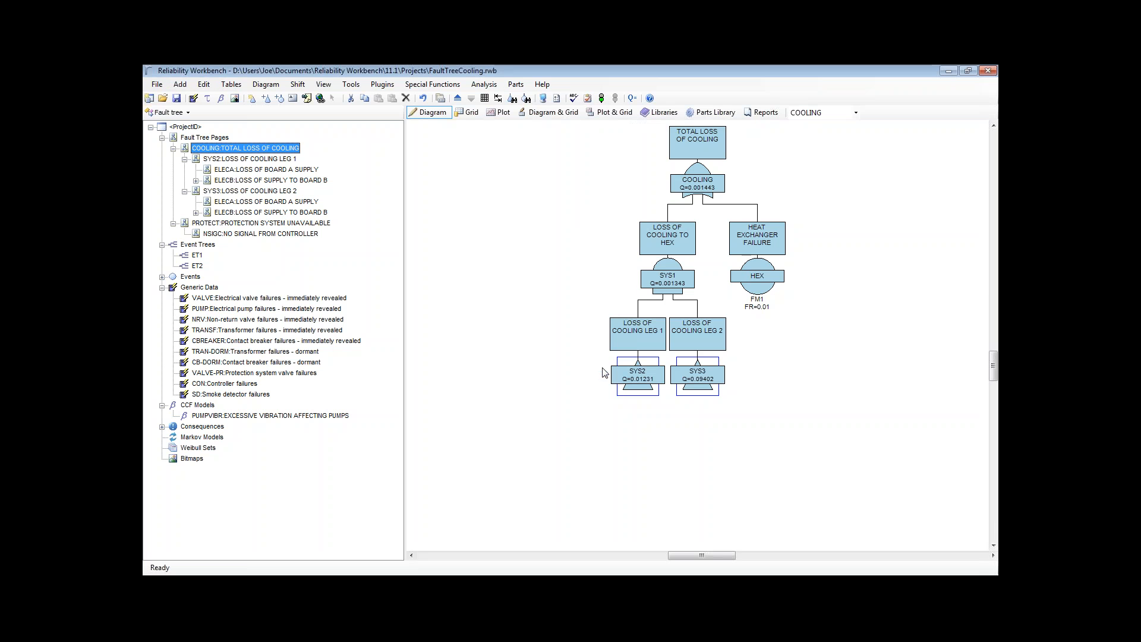
Open the results summary and examine the COOLING gate's summary parameters, including unavailability and frequency.
click(633, 100)
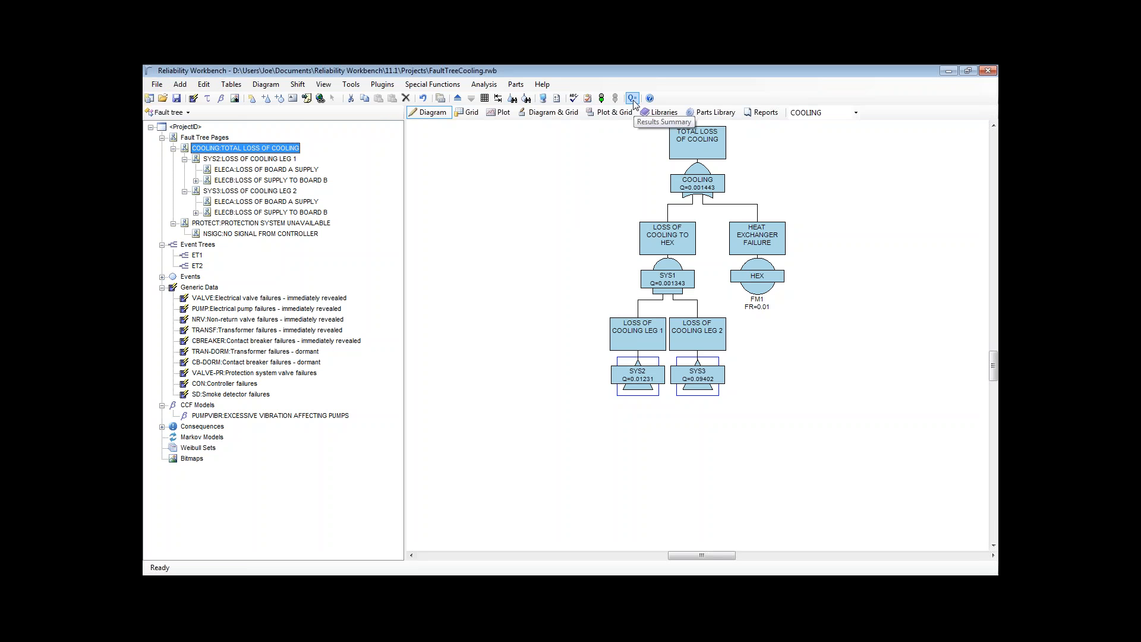
drag(619, 176, 436, 173)
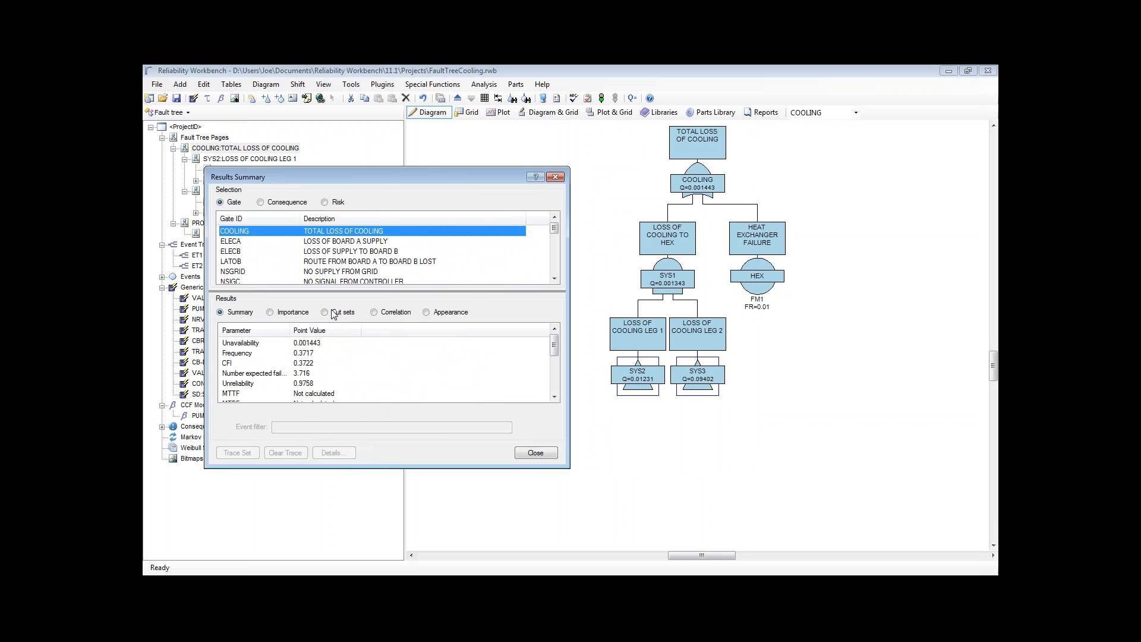
click(316, 345)
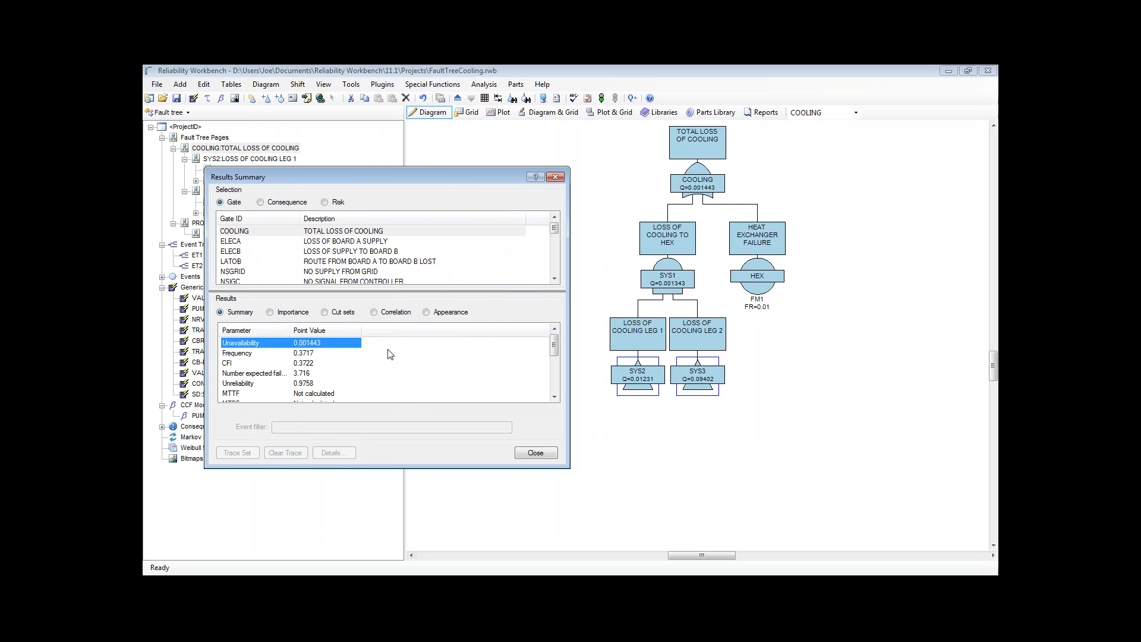
click(317, 355)
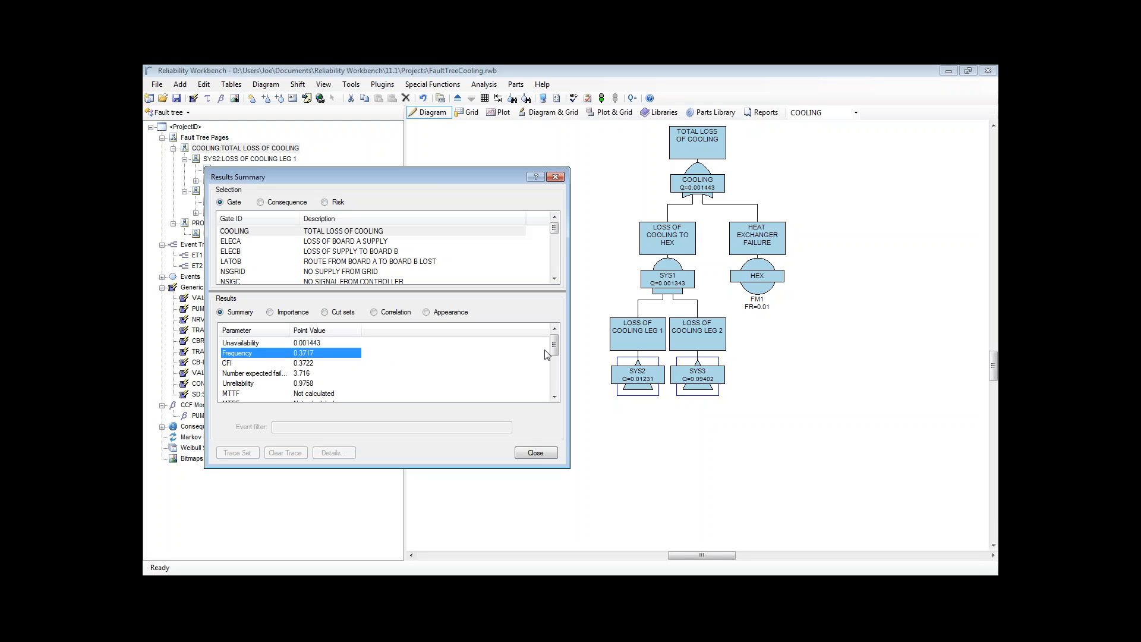
drag(552, 348, 548, 387)
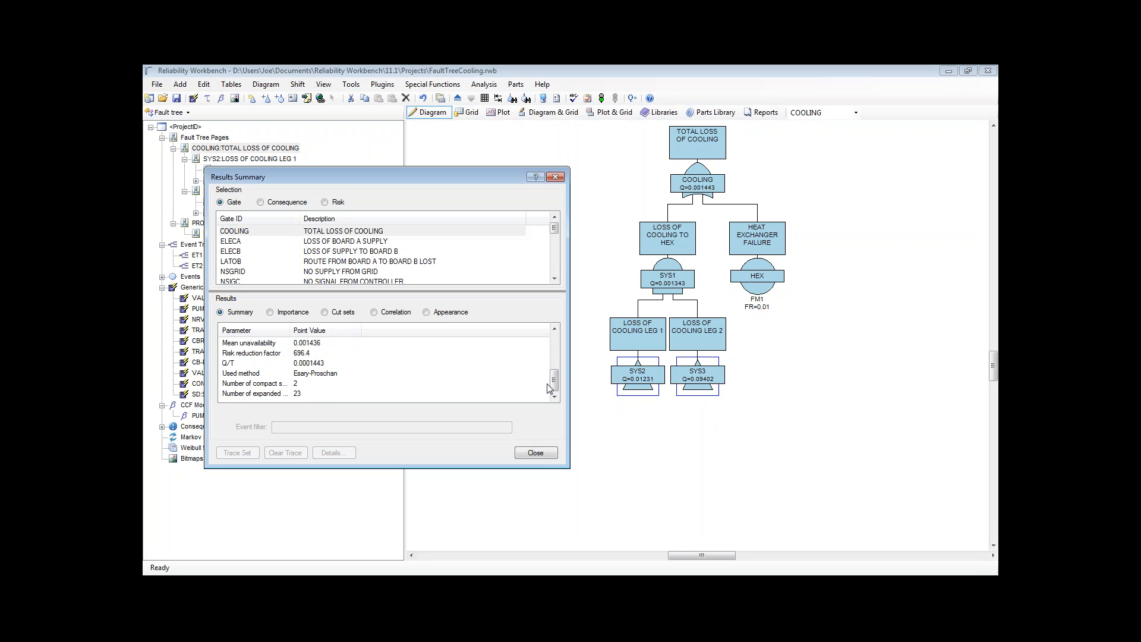
drag(556, 378, 559, 342)
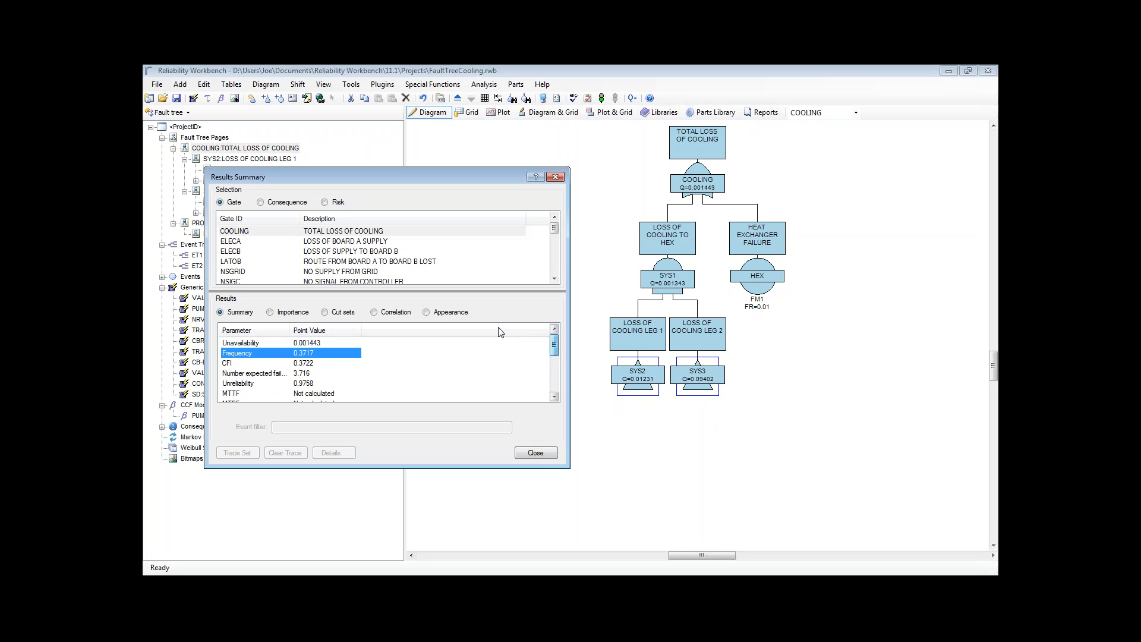
Examine the importance rankings and the minimal cut sets of the COOLING gate.
click(294, 313)
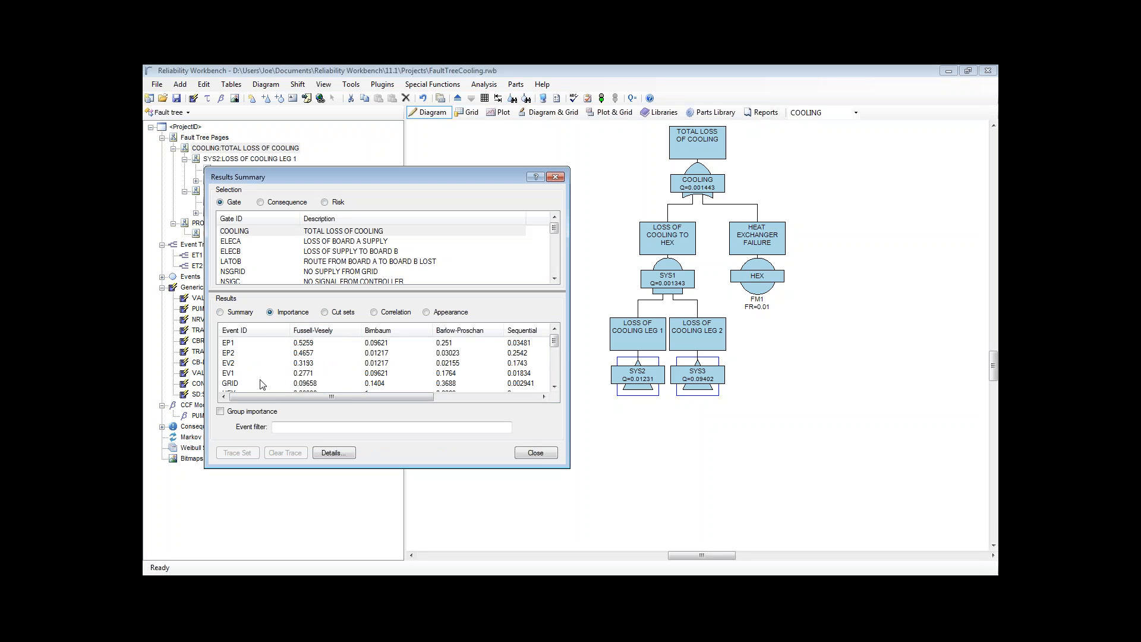
click(340, 314)
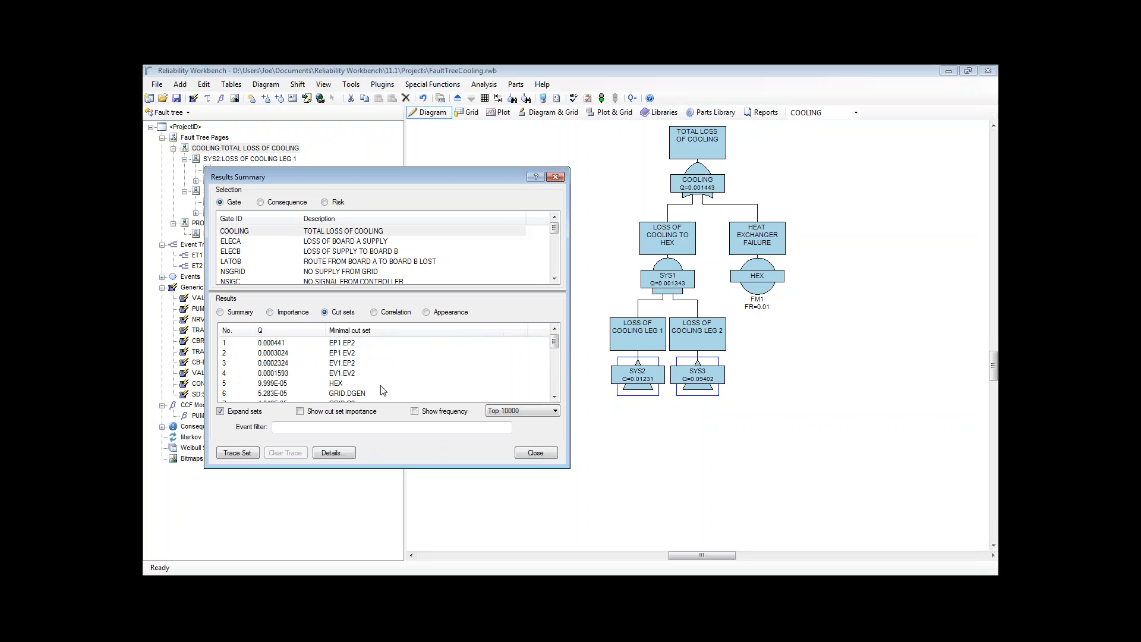
click(535, 453)
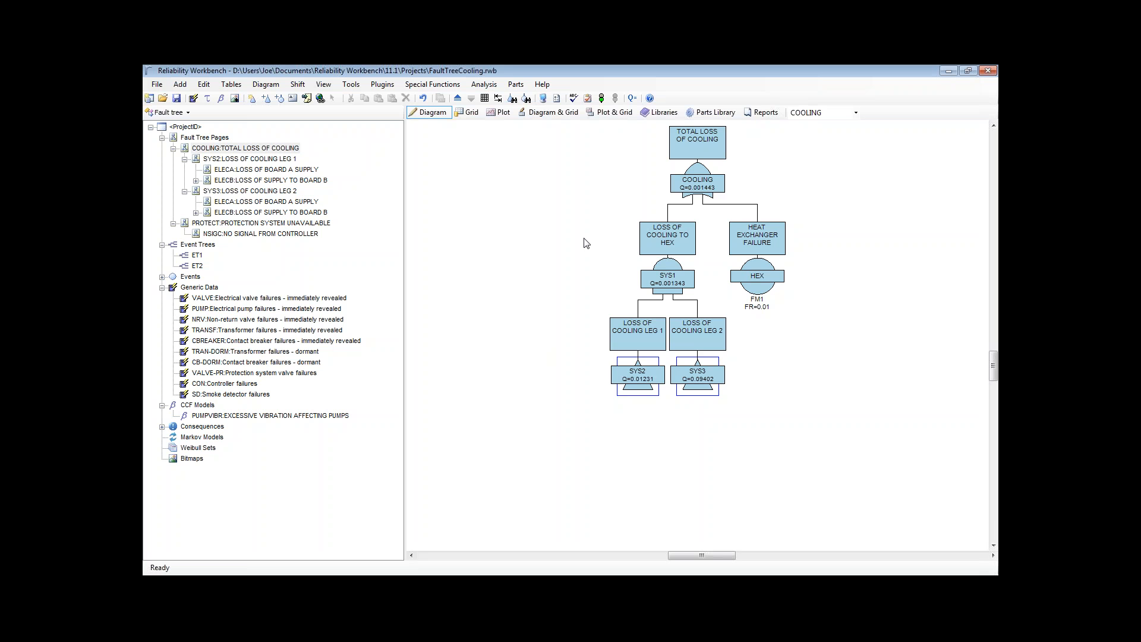
Inspect the gate properties of SYS1, LOSS OF COOLING TO HEX, without changing them.
double_click(669, 247)
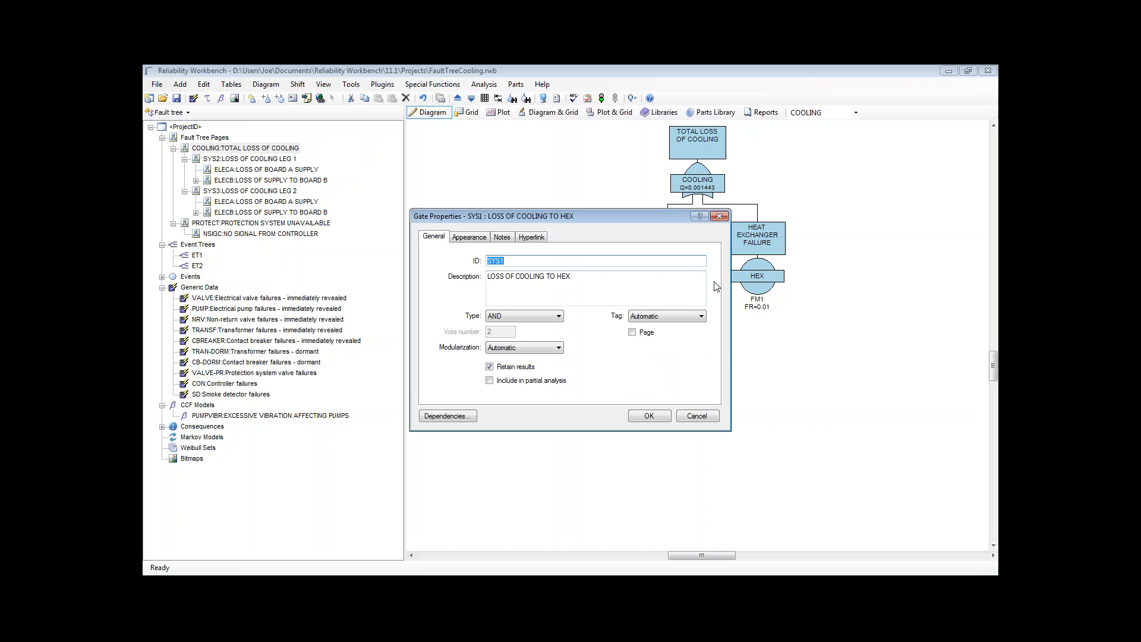
drag(658, 220, 528, 216)
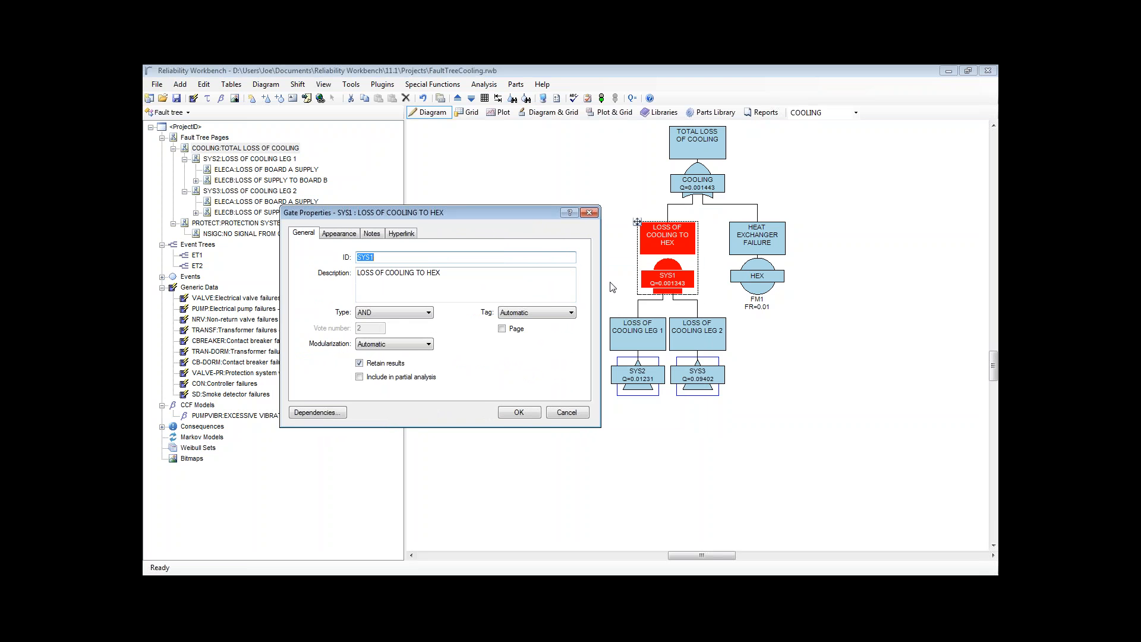
click(567, 412)
click(564, 306)
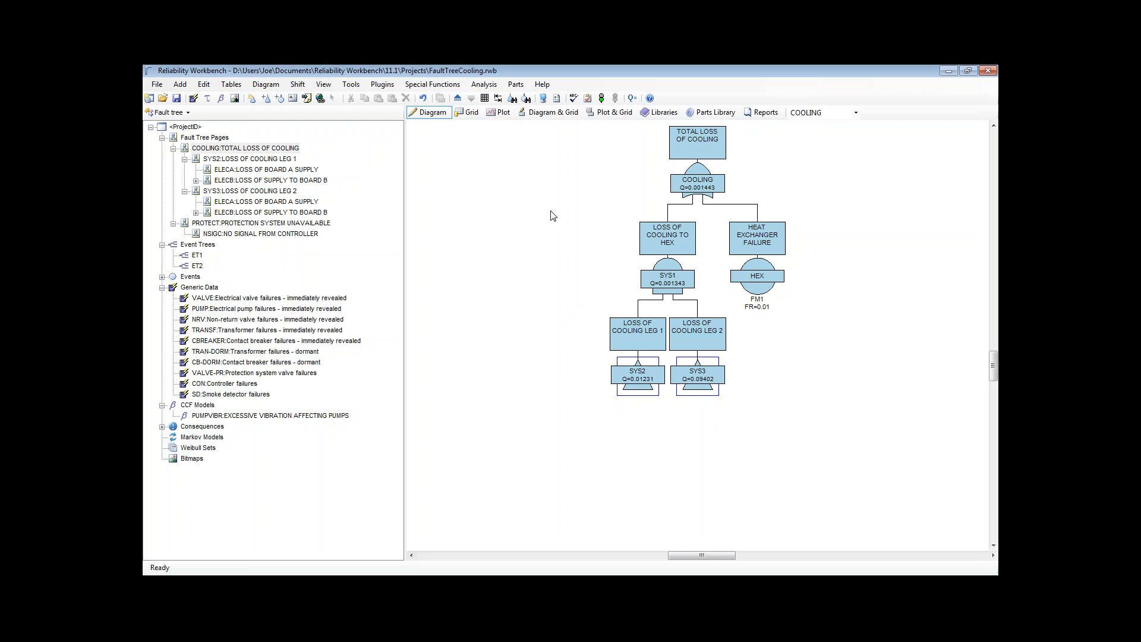
key(alt+Tab)
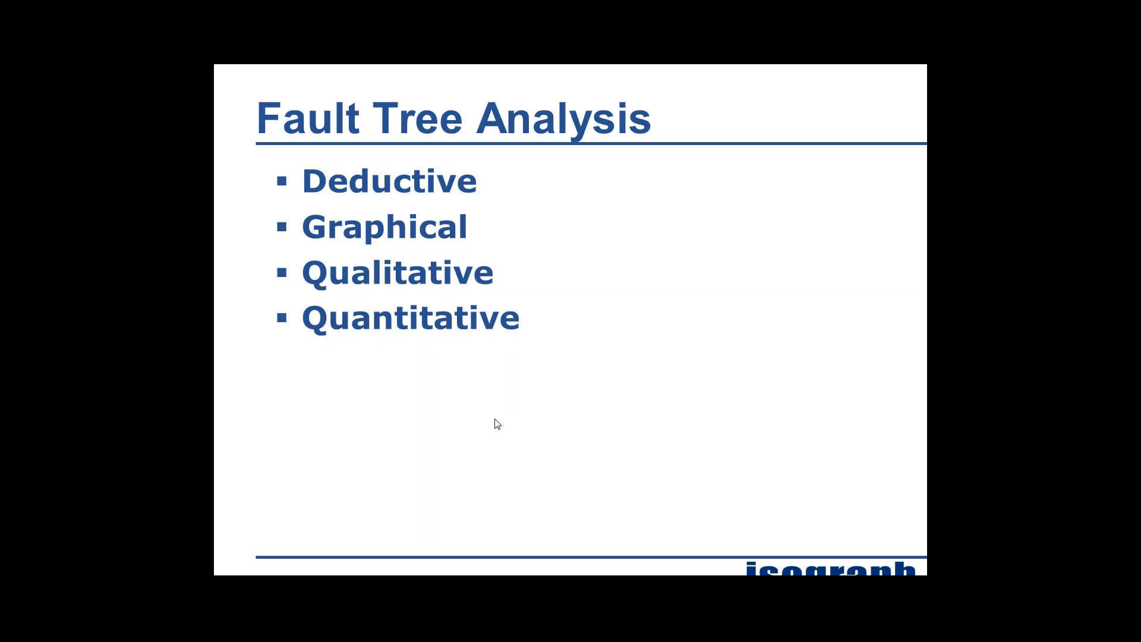
key(Right)
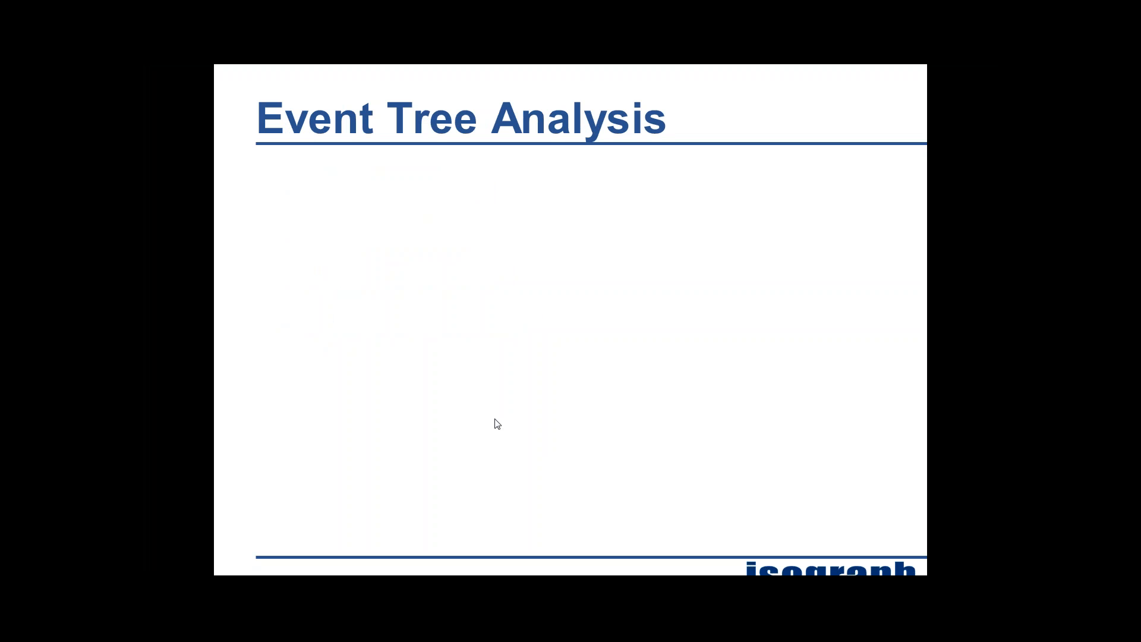
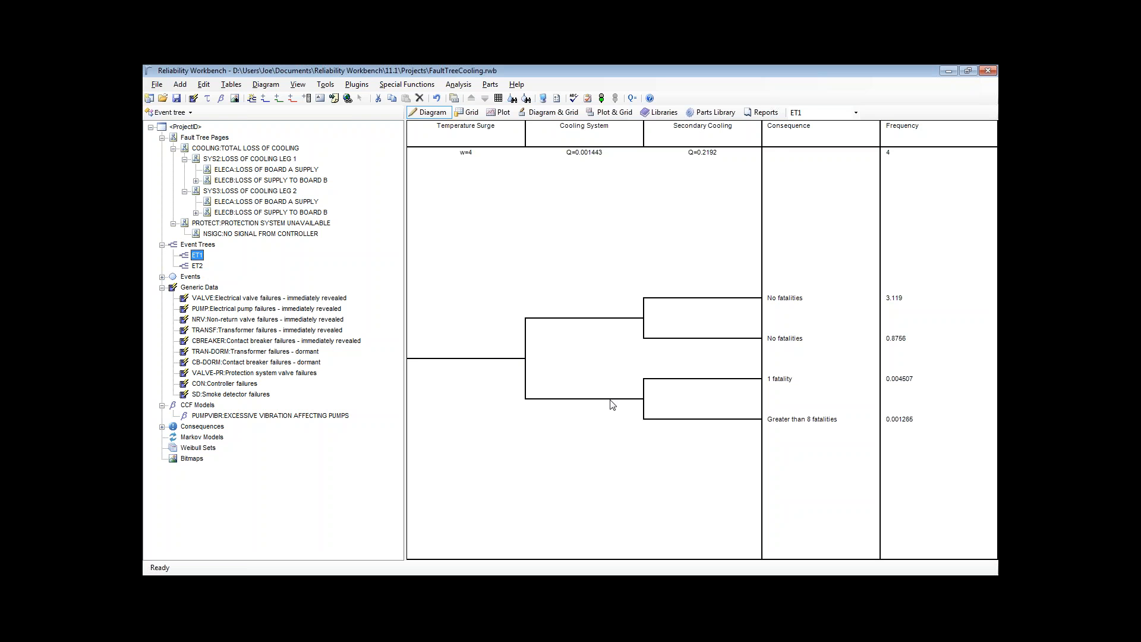
Turn on the branch type labels in the view options for event tree ET1.
click(297, 86)
click(298, 98)
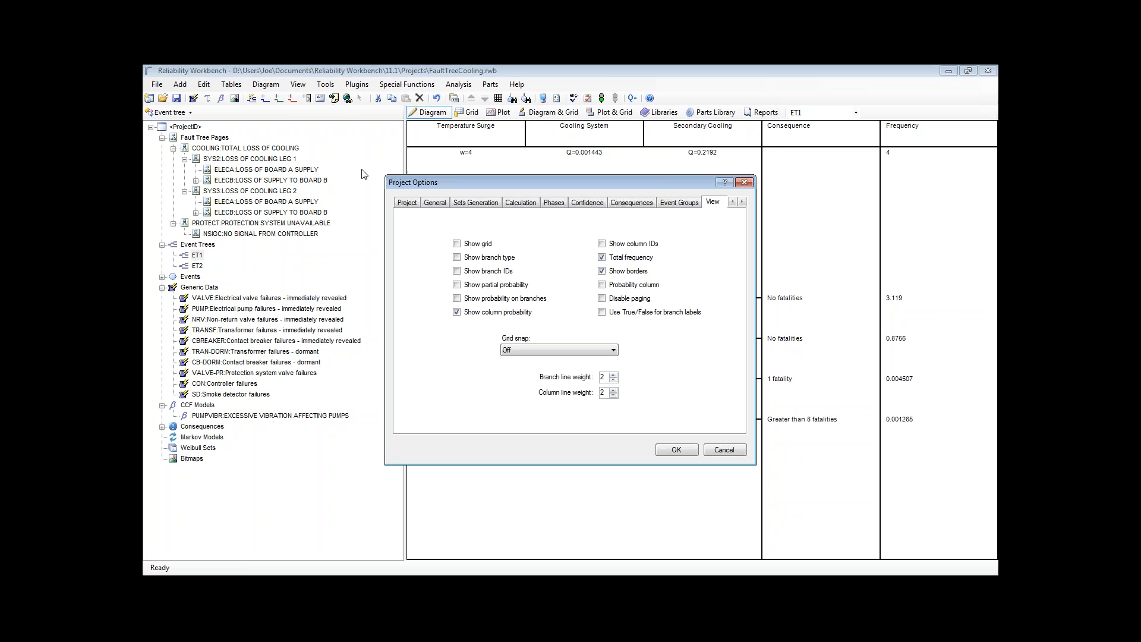
click(474, 257)
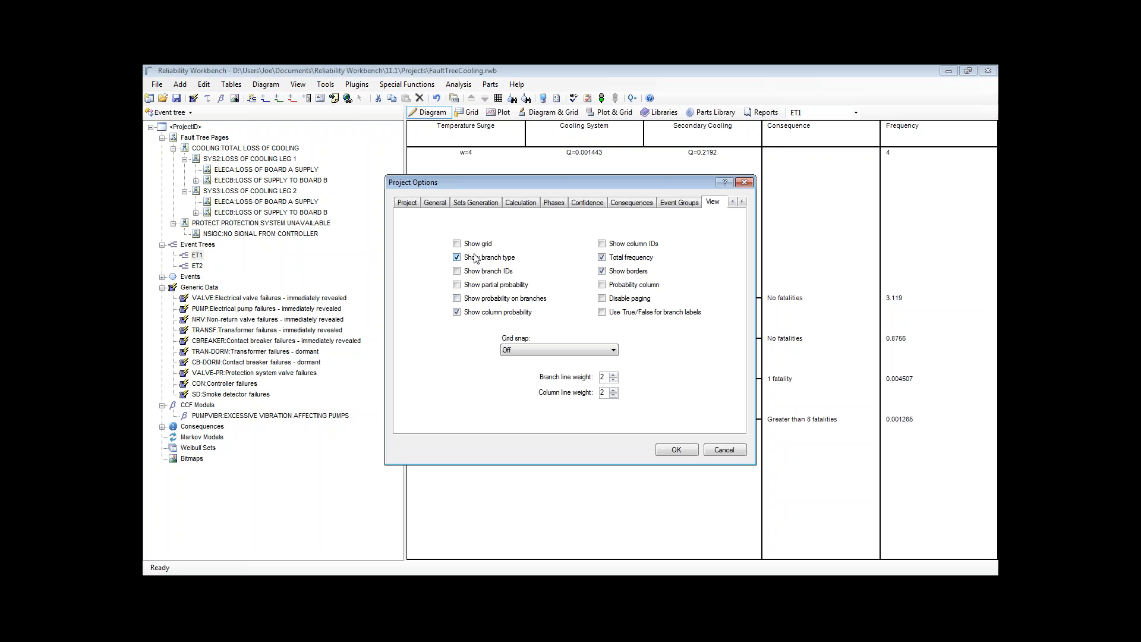
click(679, 449)
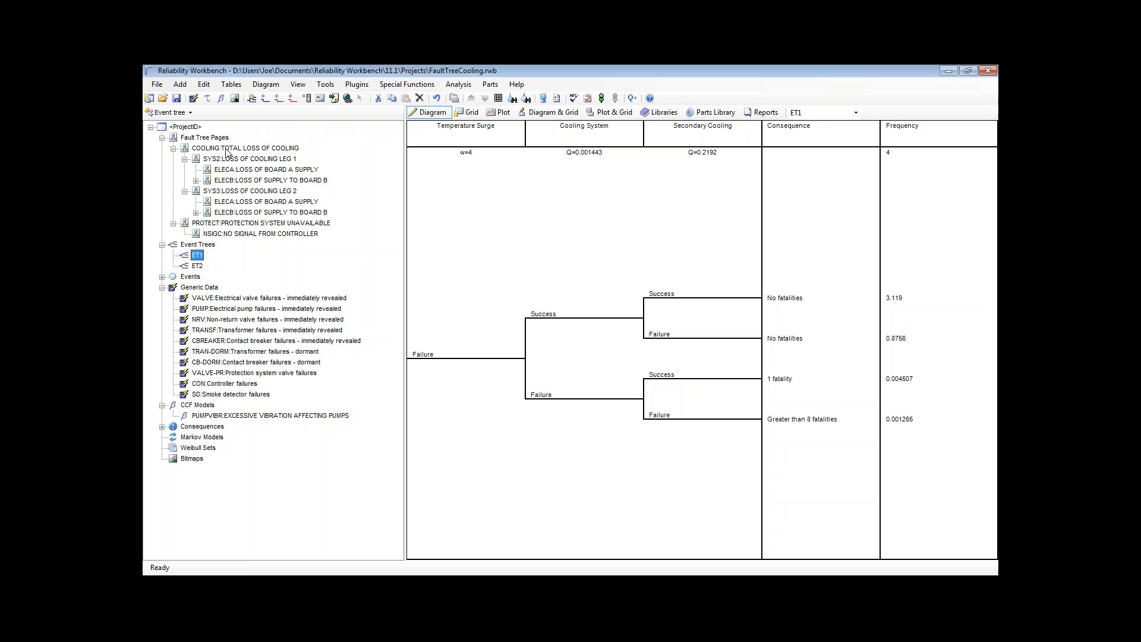
Inspect the HEX heat exchanger failure event's properties in the COOLING fault tree, including its logic mode options, without changing them.
click(227, 153)
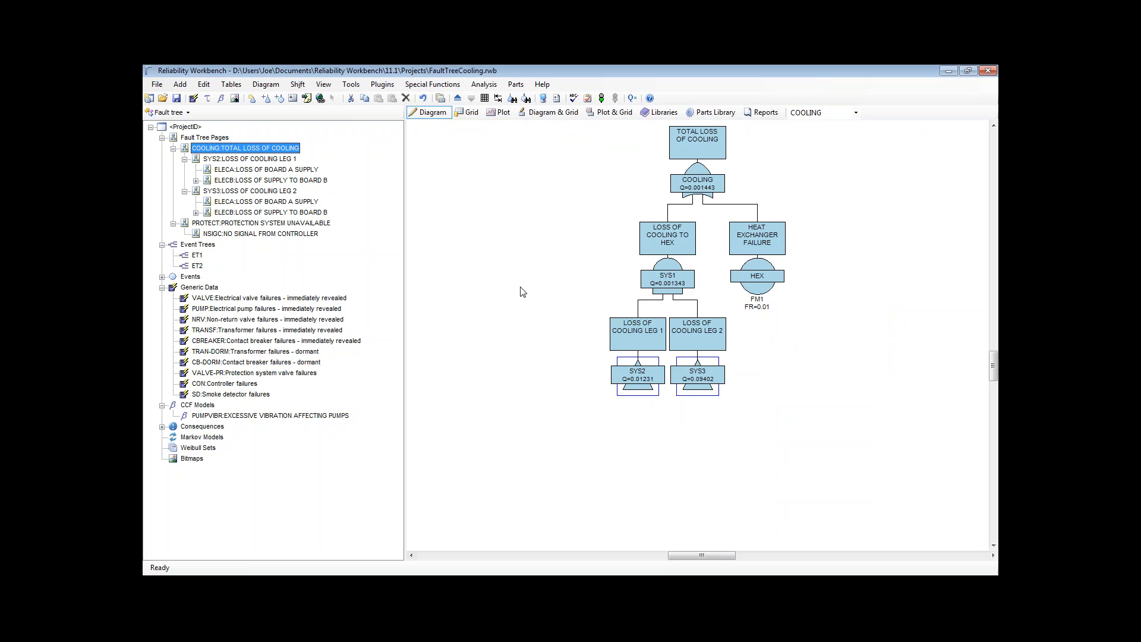
click(776, 264)
double_click(776, 264)
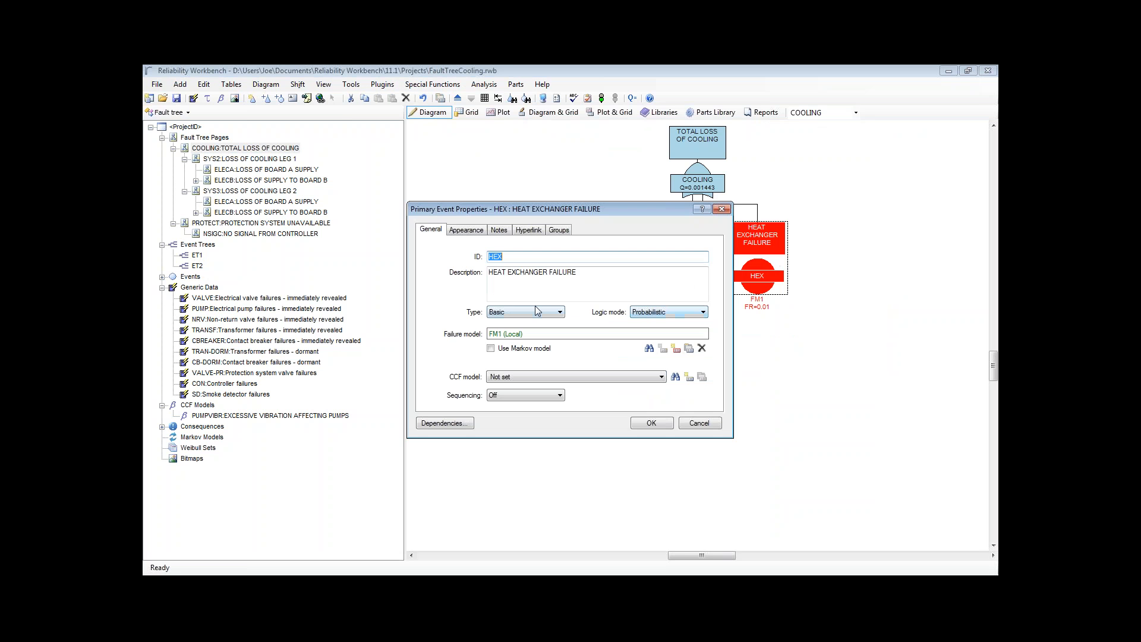
click(679, 314)
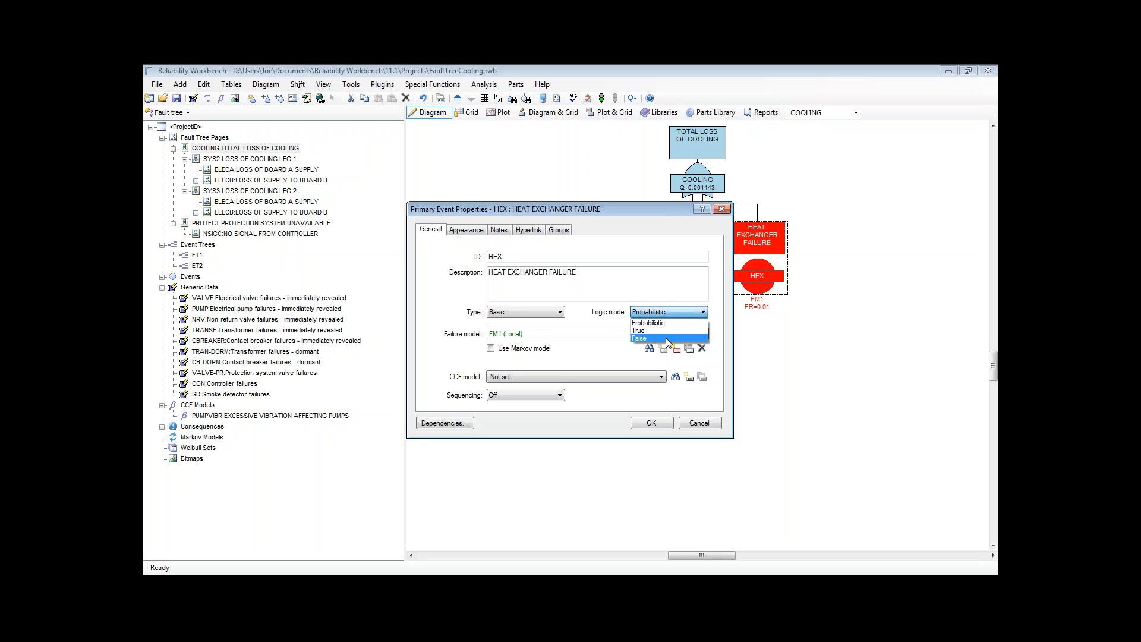
click(708, 428)
click(696, 428)
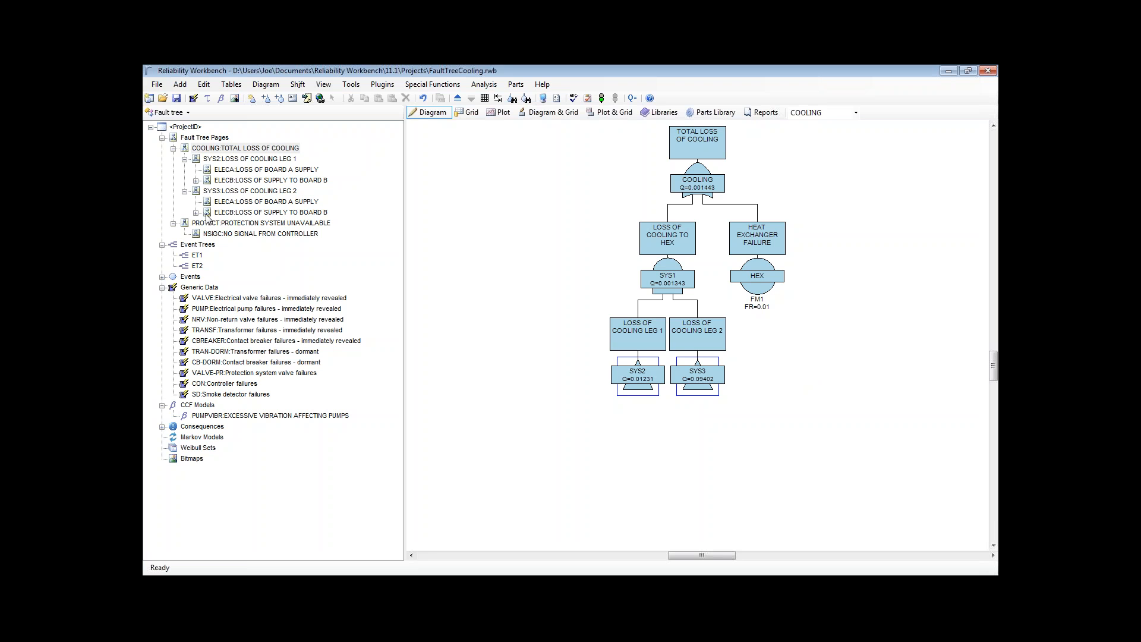
Create a new primary event tree with four initial columns.
click(197, 256)
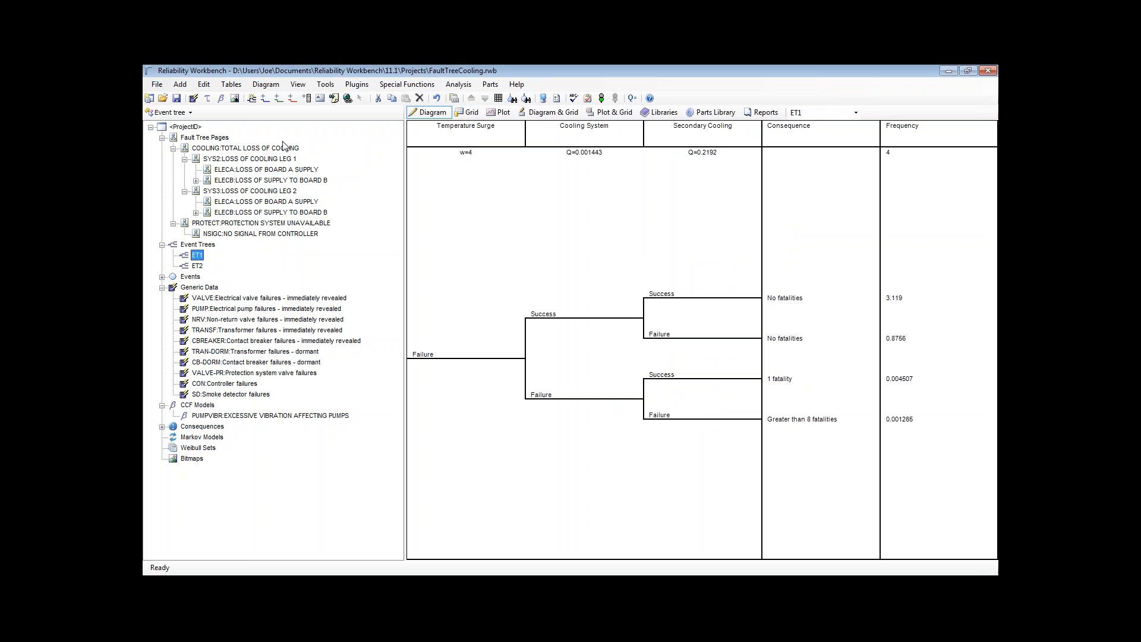
click(251, 99)
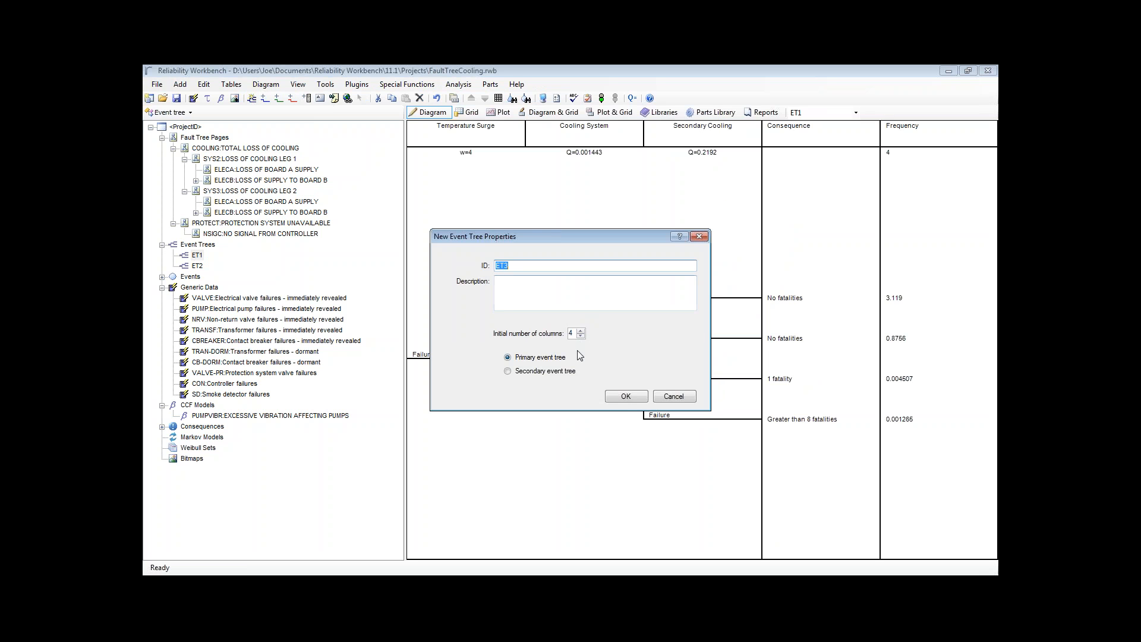
click(626, 397)
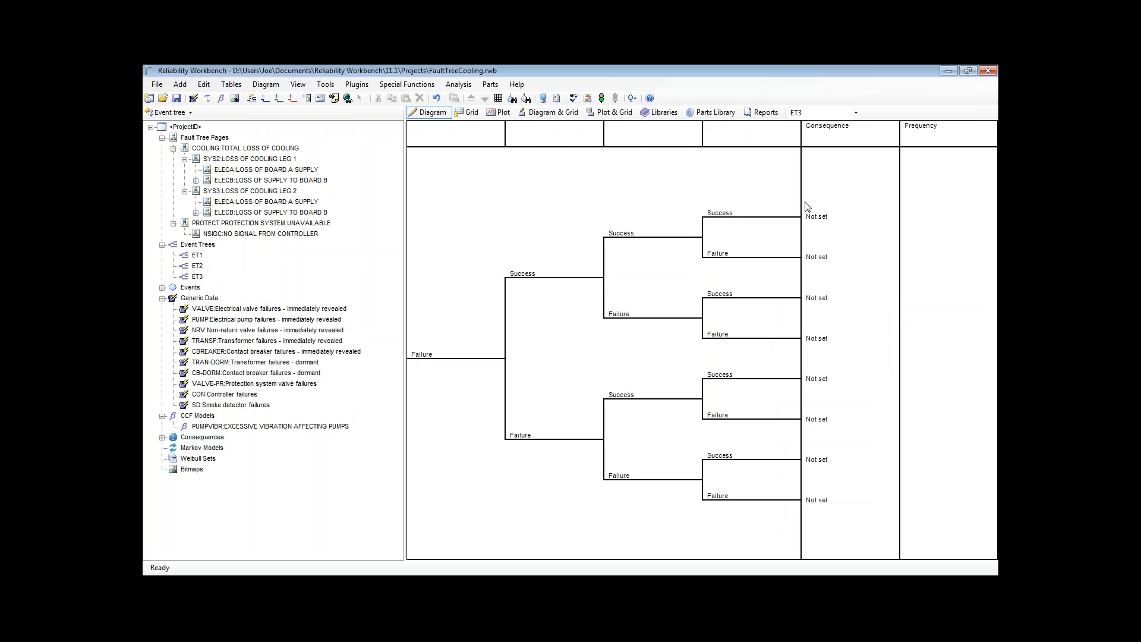
click(736, 138)
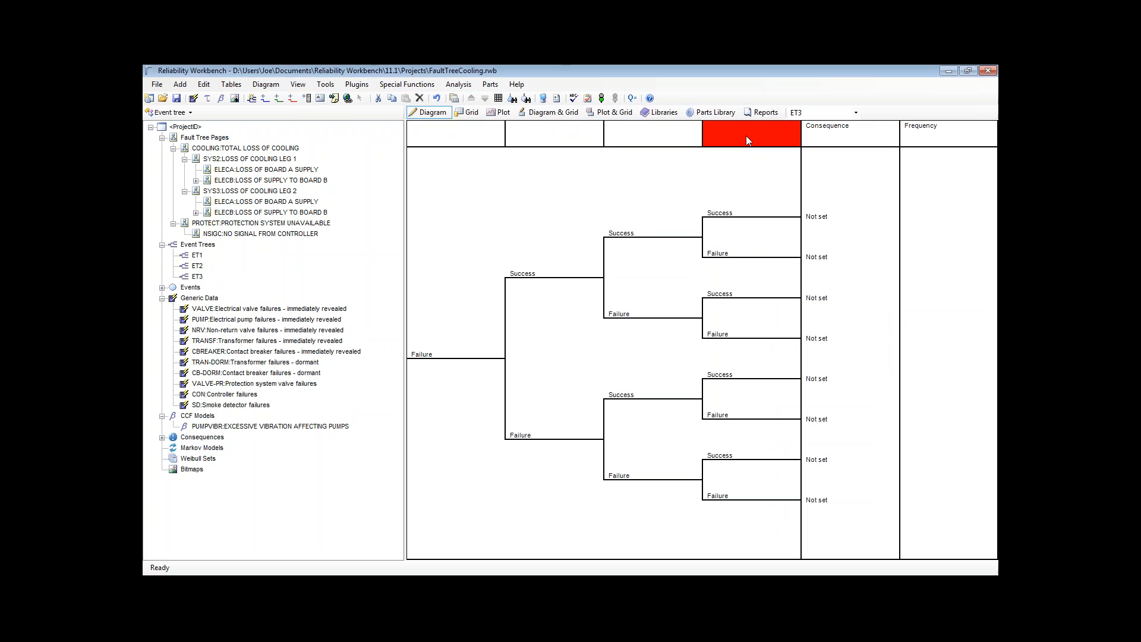
click(651, 237)
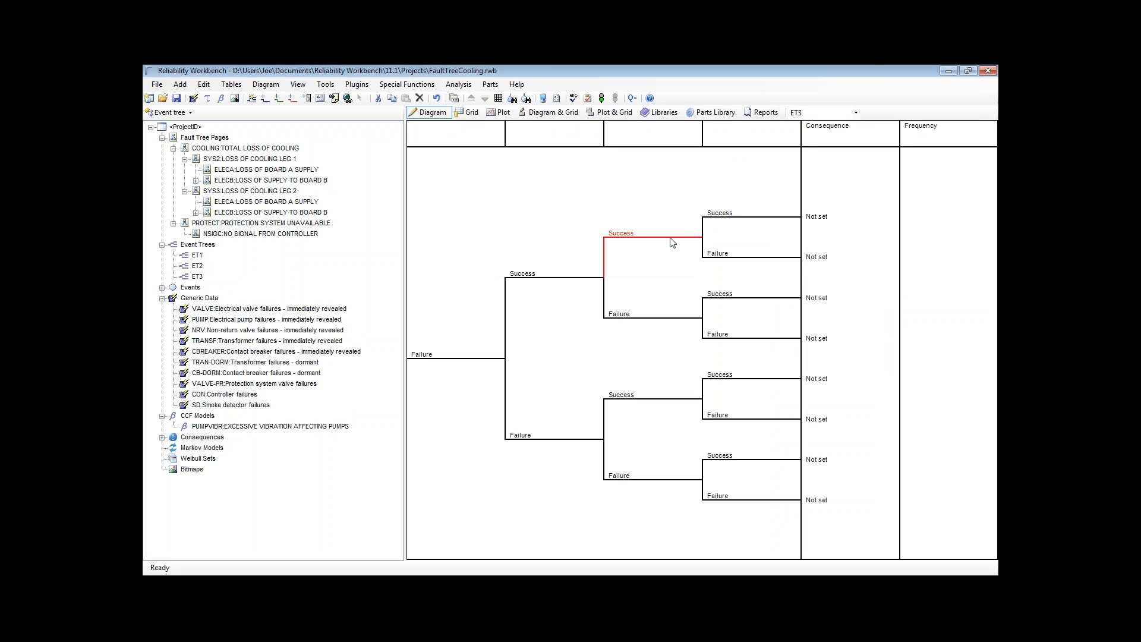
click(649, 189)
Assign the event FIRE to the first column of the new event tree.
click(456, 140)
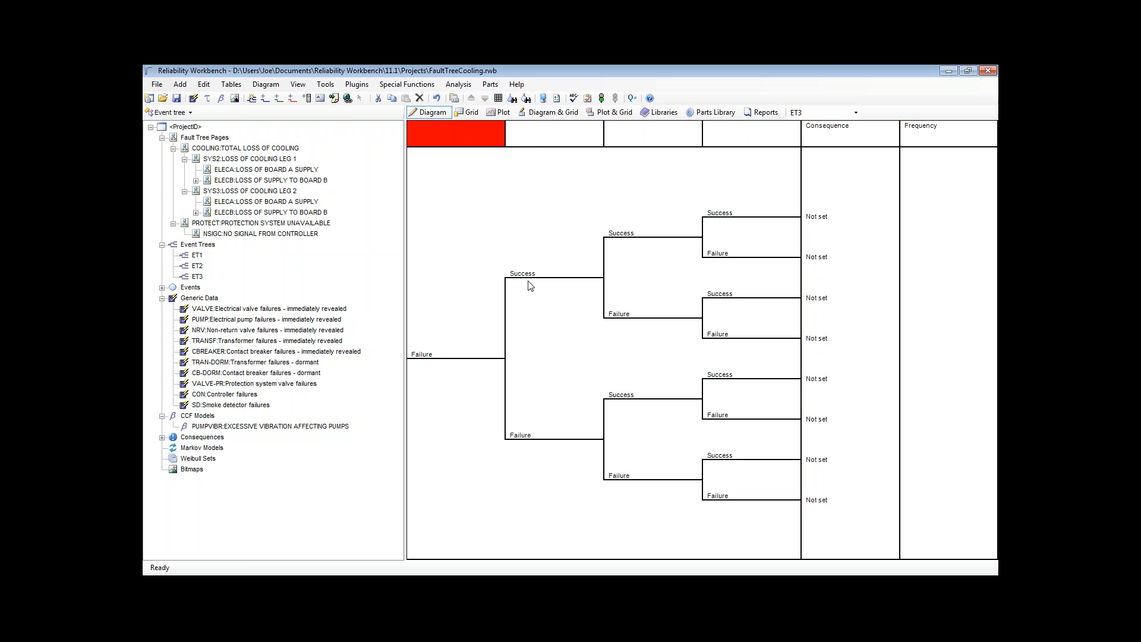
double_click(469, 138)
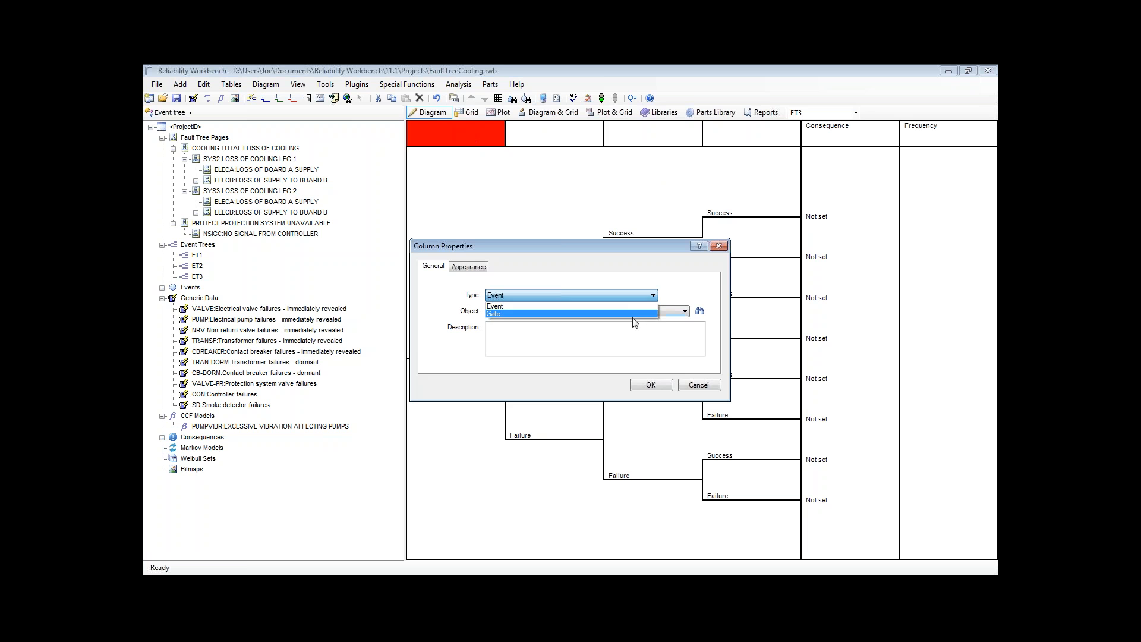
click(676, 314)
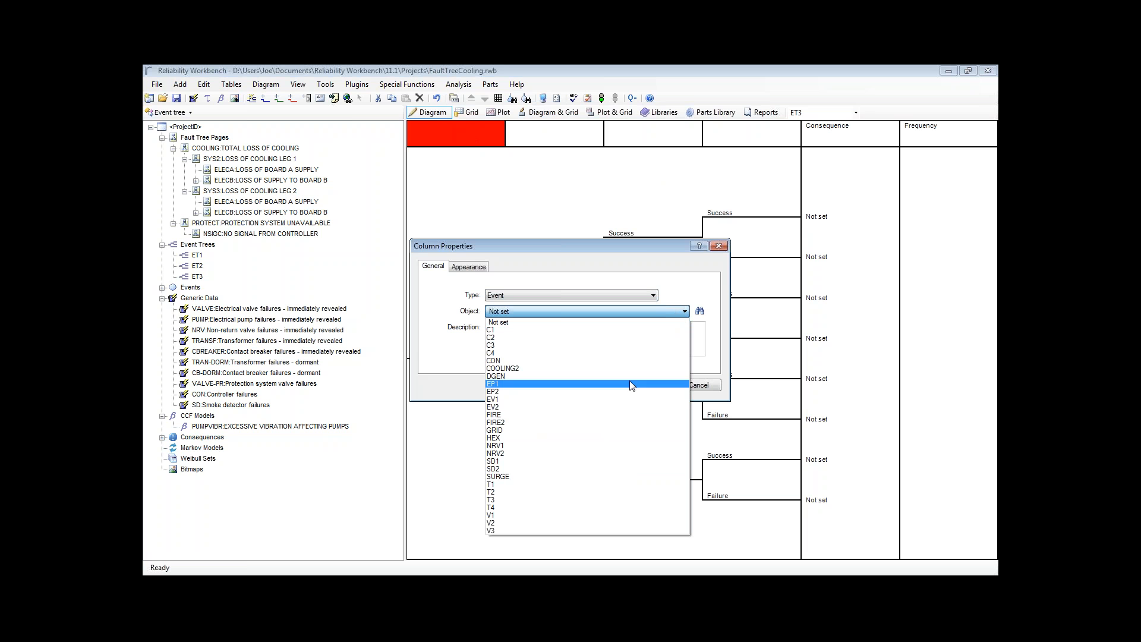
click(622, 415)
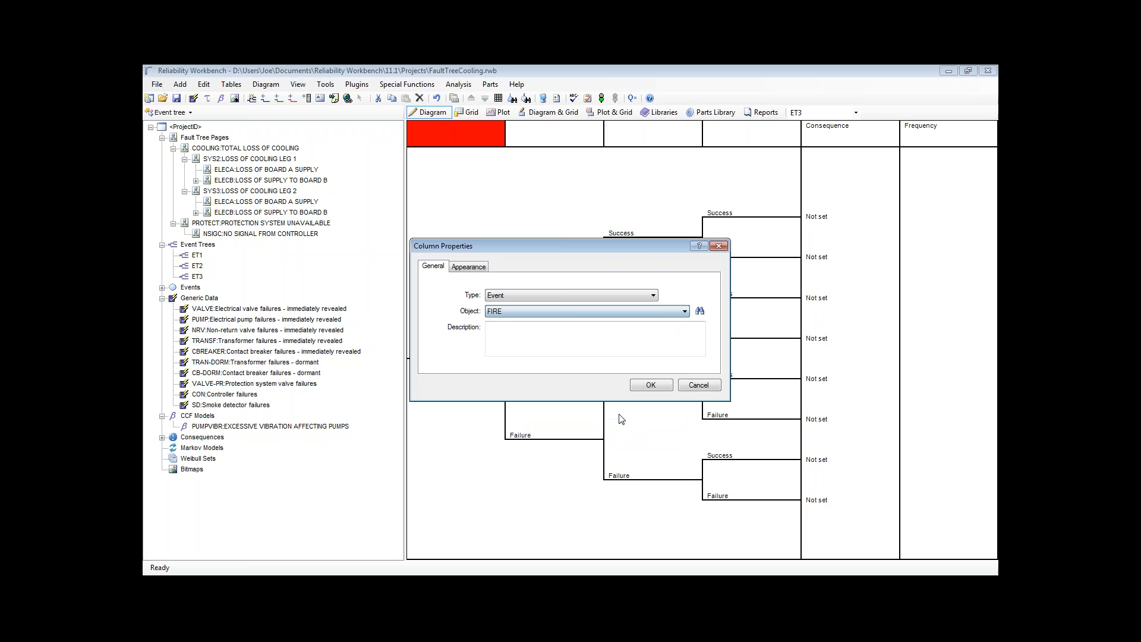
click(651, 385)
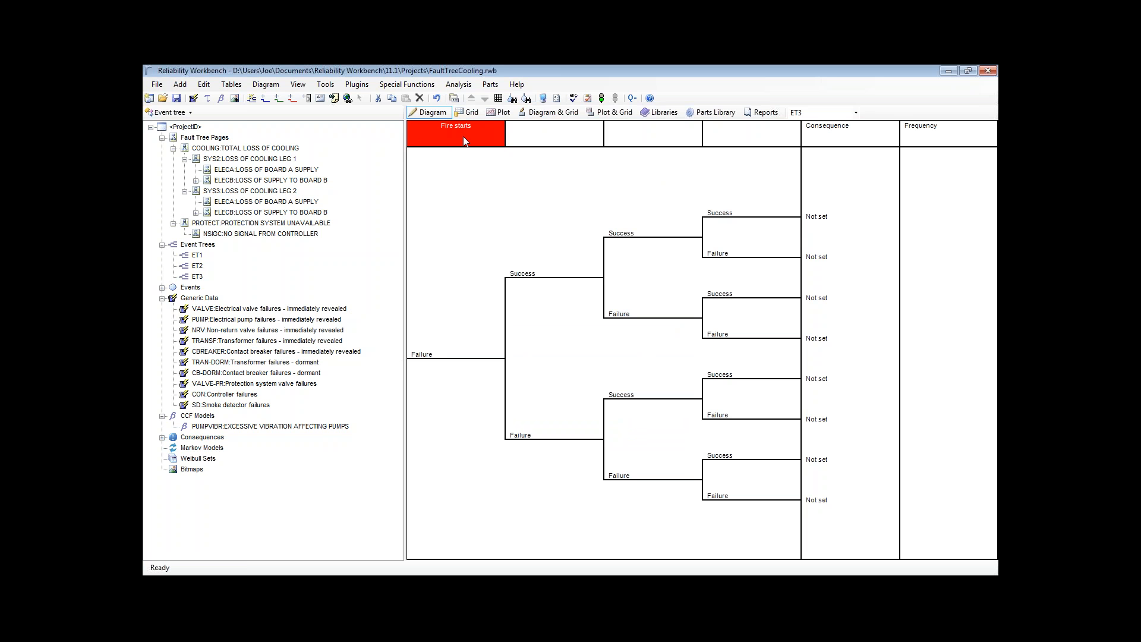
List the project's events and assign the gate COOLING to the second column of event tree ET3.
click(163, 287)
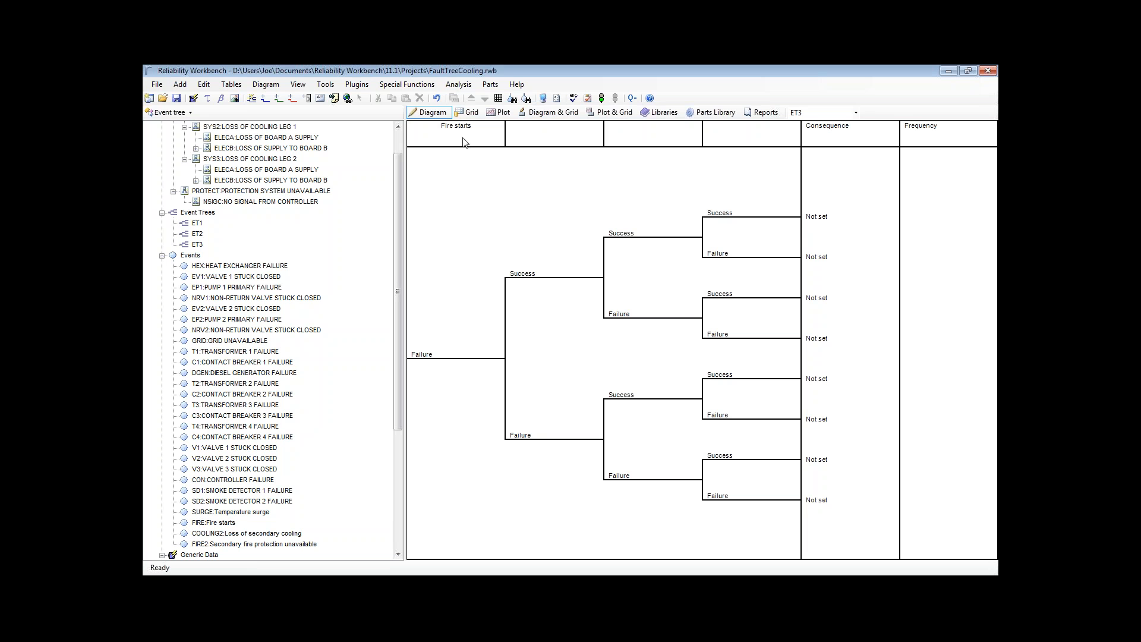
double_click(572, 136)
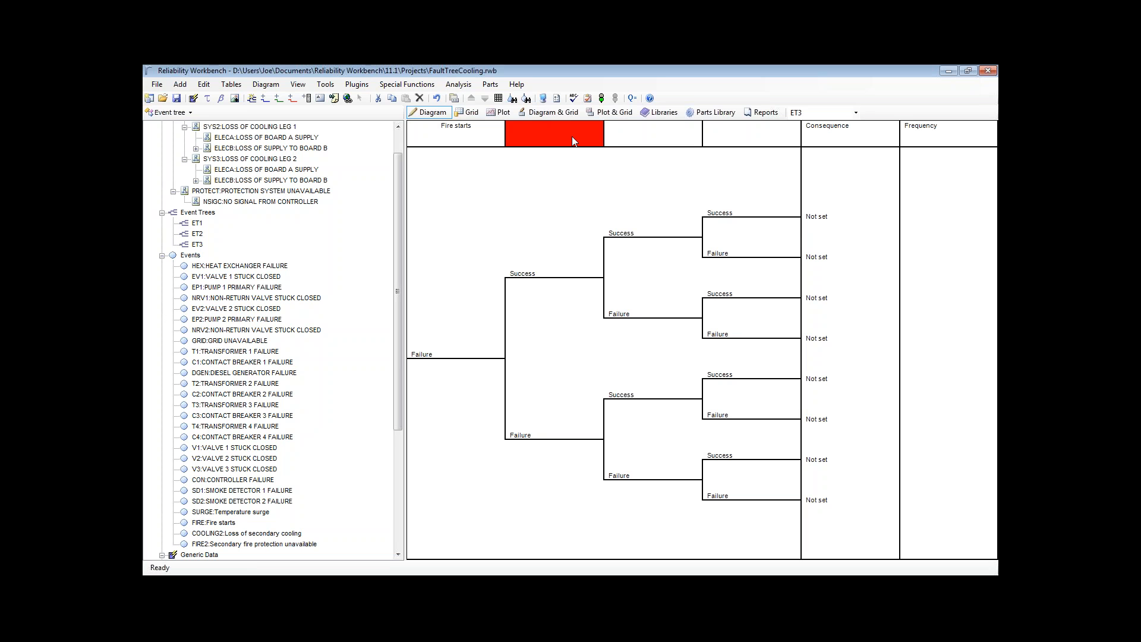
click(548, 294)
click(533, 309)
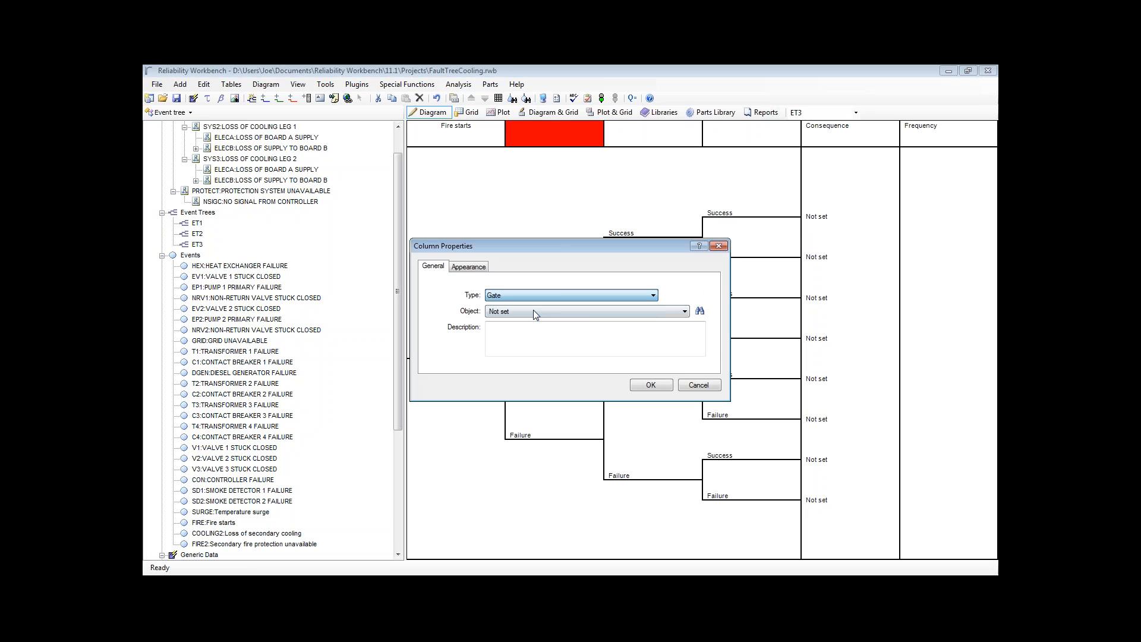
click(588, 312)
scroll(585, 324, up, 5)
click(580, 328)
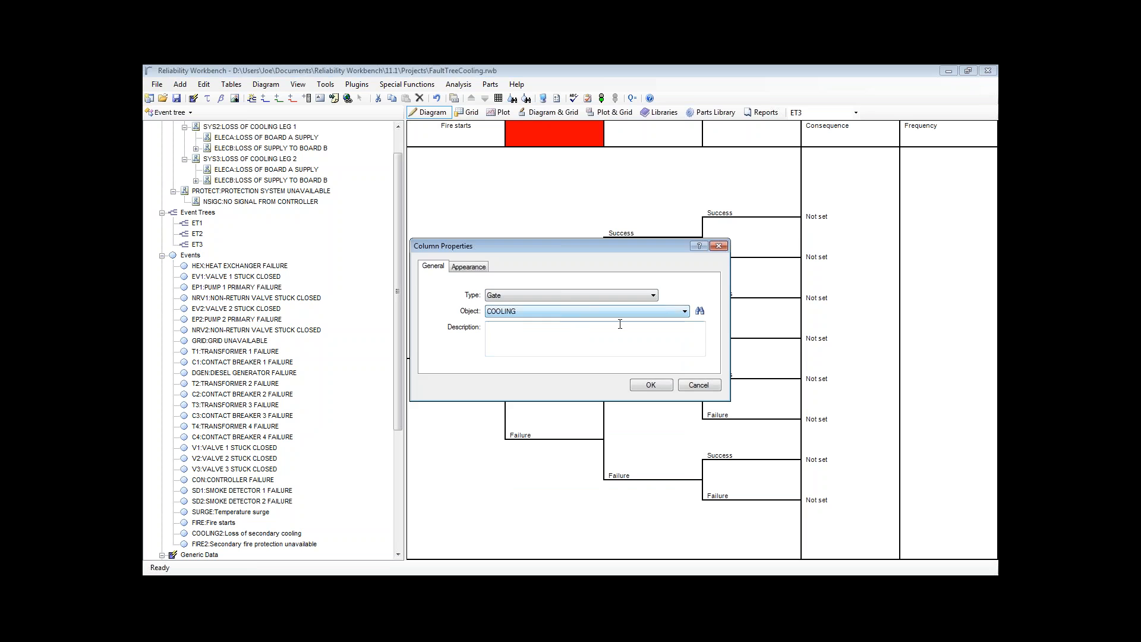
click(644, 384)
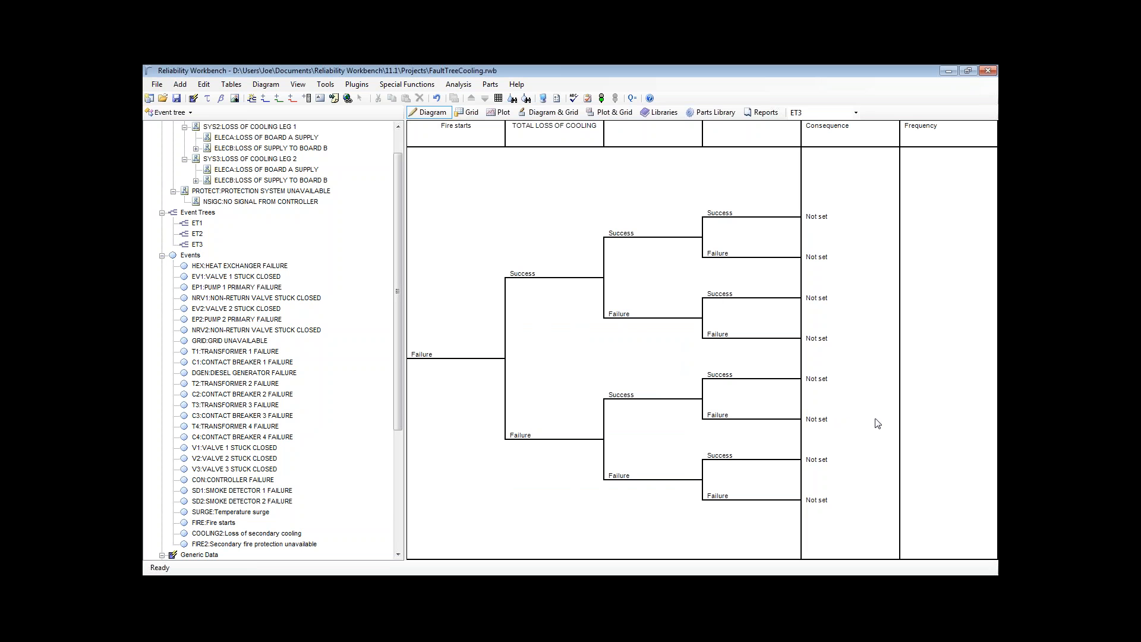
Assign the safety consequence F>8, Greater than 8 fatalities, to the lowest failure branch of event tree ET3.
click(162, 257)
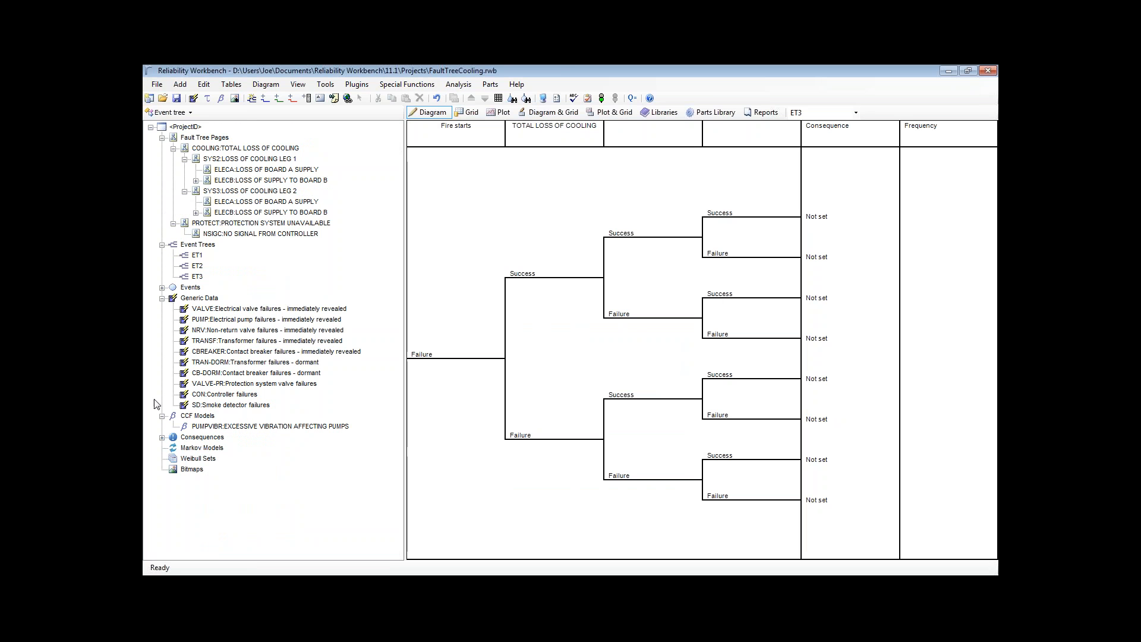
click(162, 438)
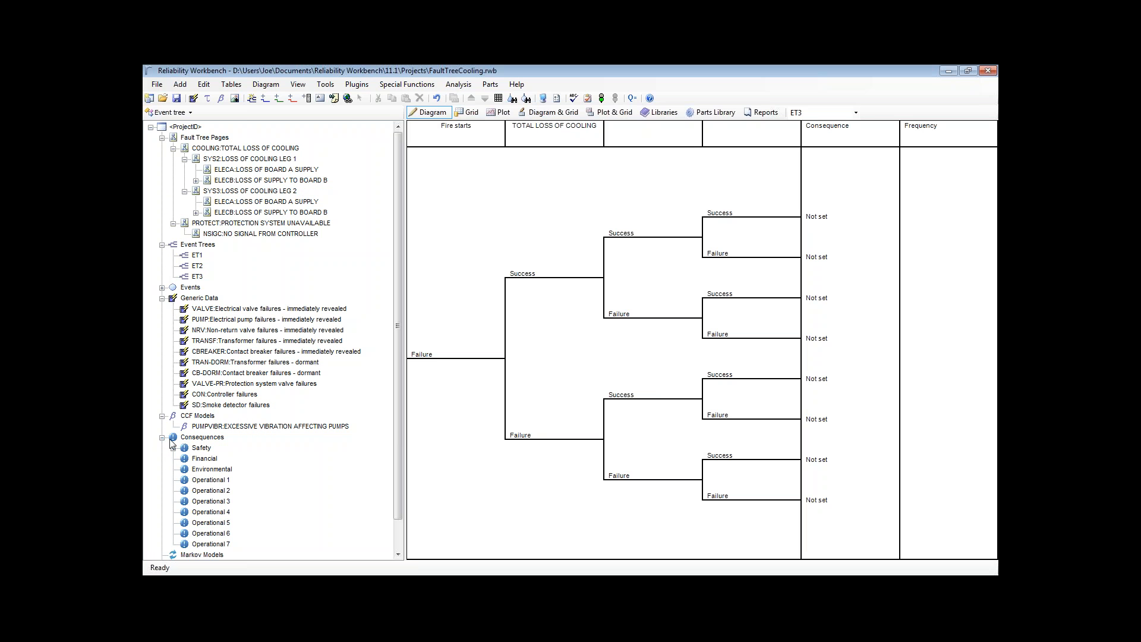
click(174, 448)
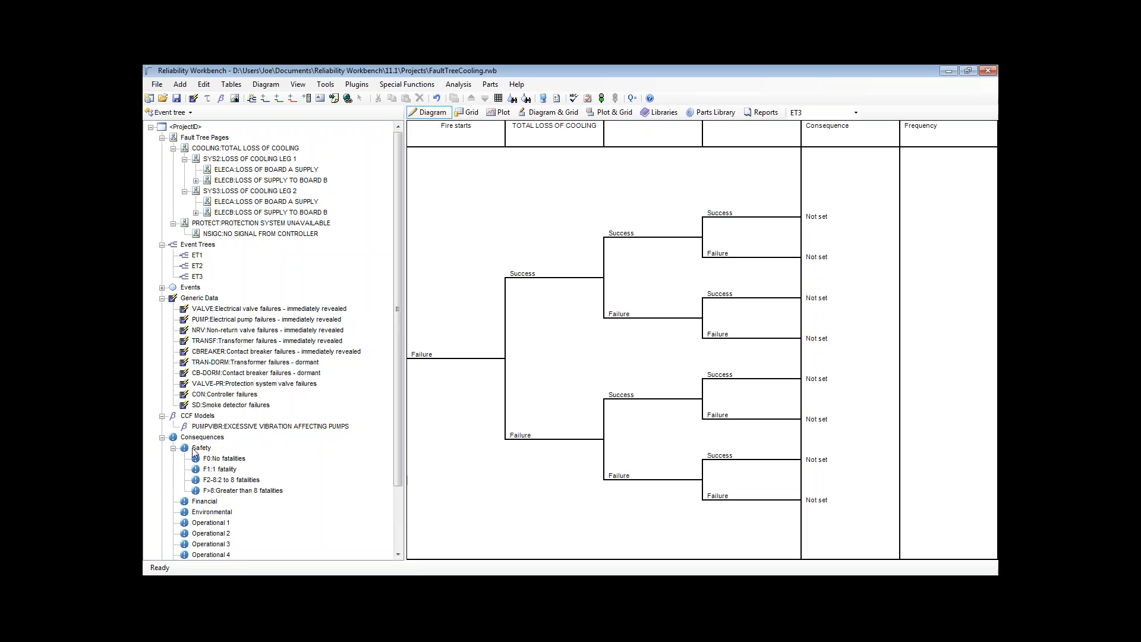
drag(202, 490, 806, 501)
Delete event tree ET3 together with its dependent objects.
click(193, 277)
right_click(193, 279)
click(222, 336)
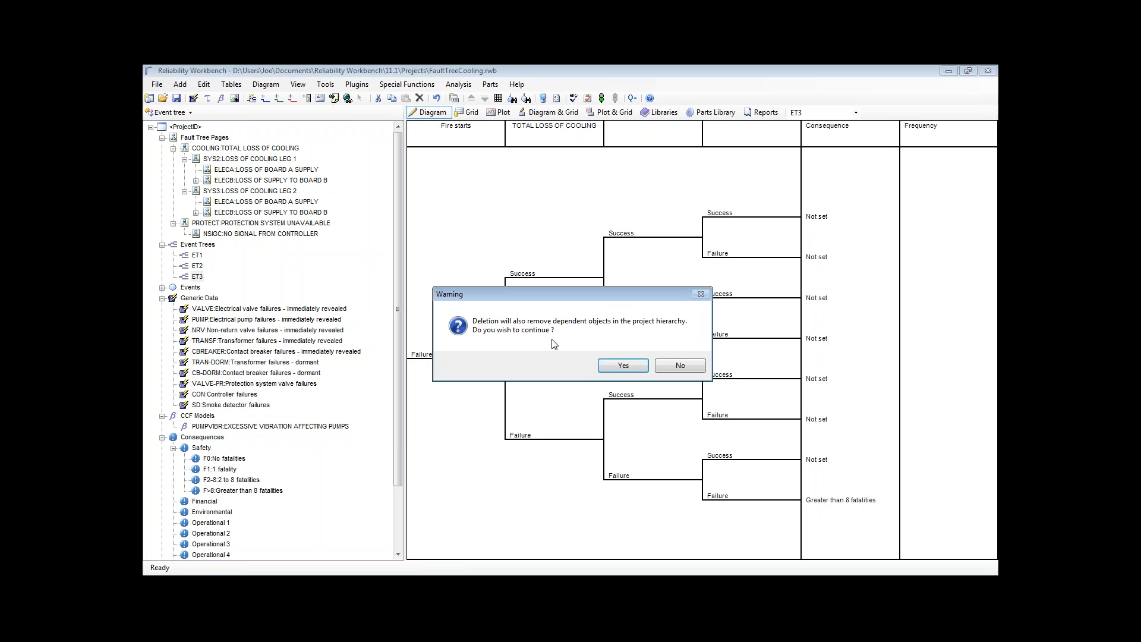
click(612, 366)
Create a new primary event tree with two initial columns.
click(199, 256)
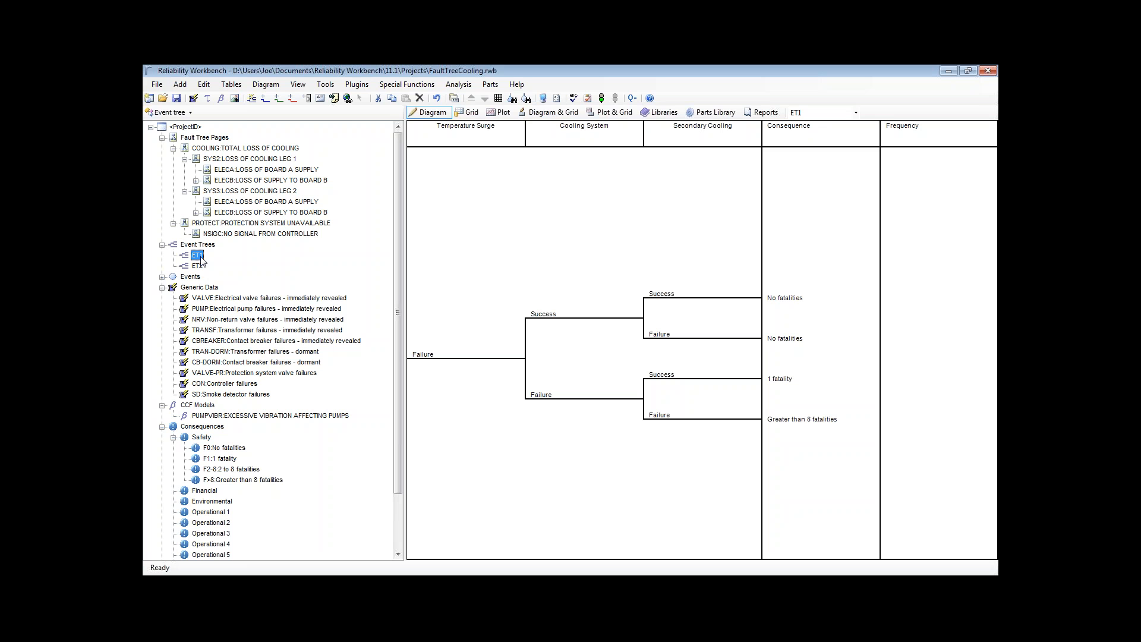
click(252, 98)
click(580, 336)
click(580, 336)
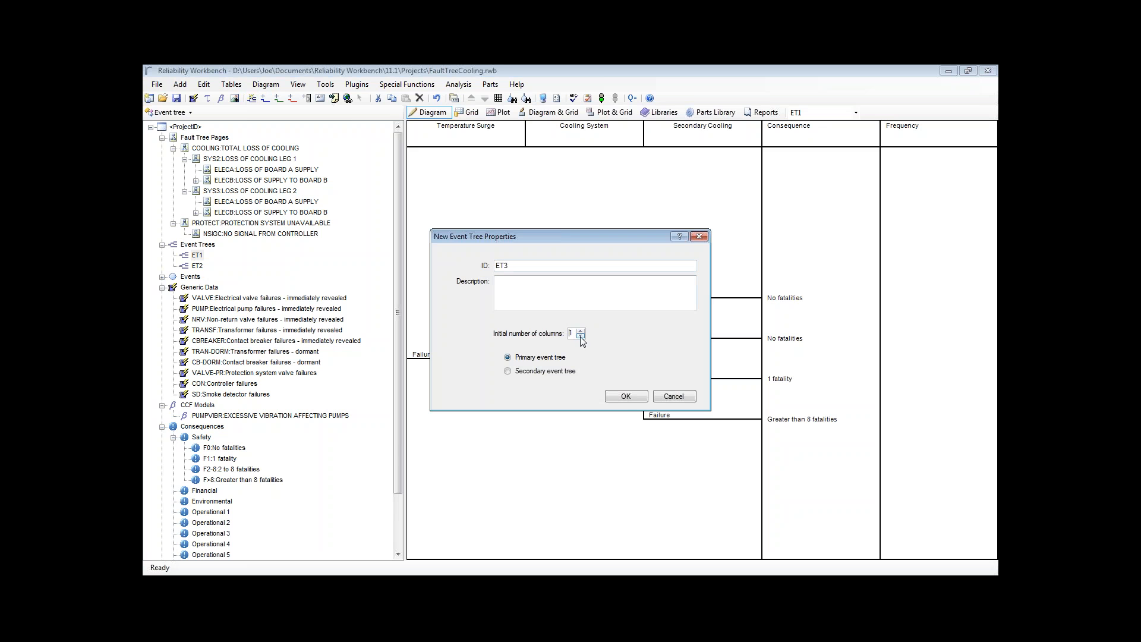
click(626, 397)
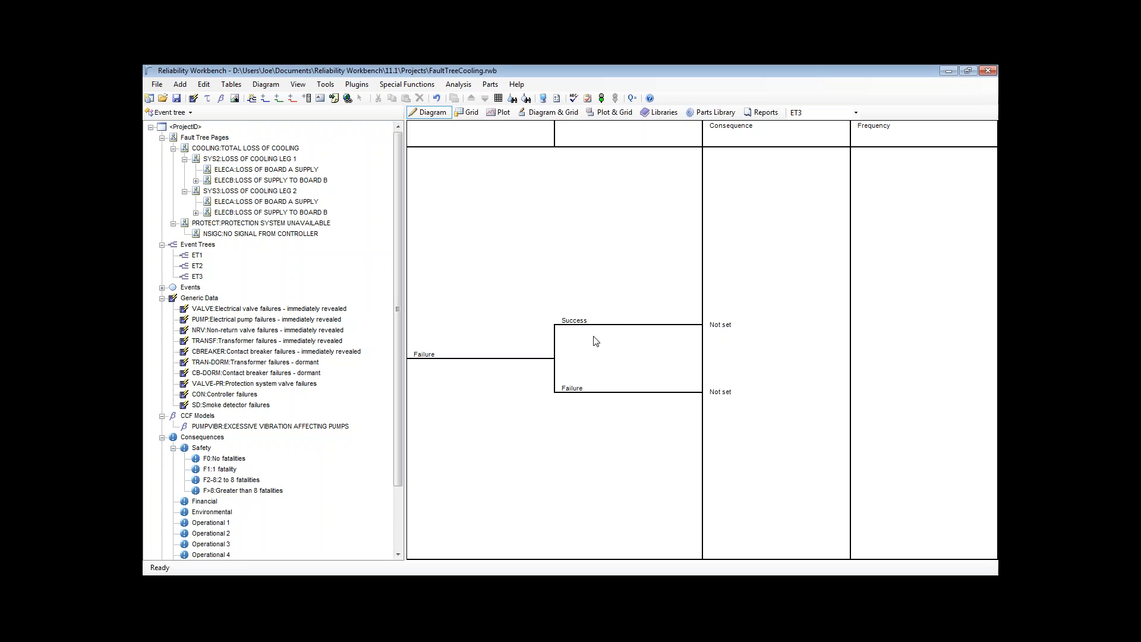
Add a column after the second column of the new event tree, connected with a single NULL branch.
click(626, 143)
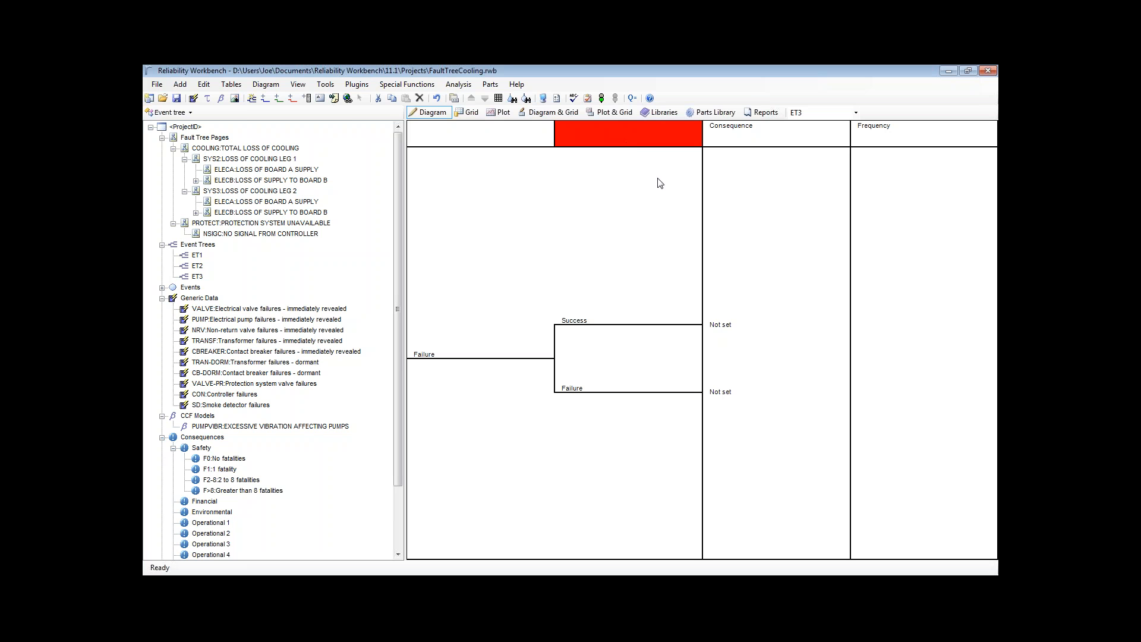
click(308, 98)
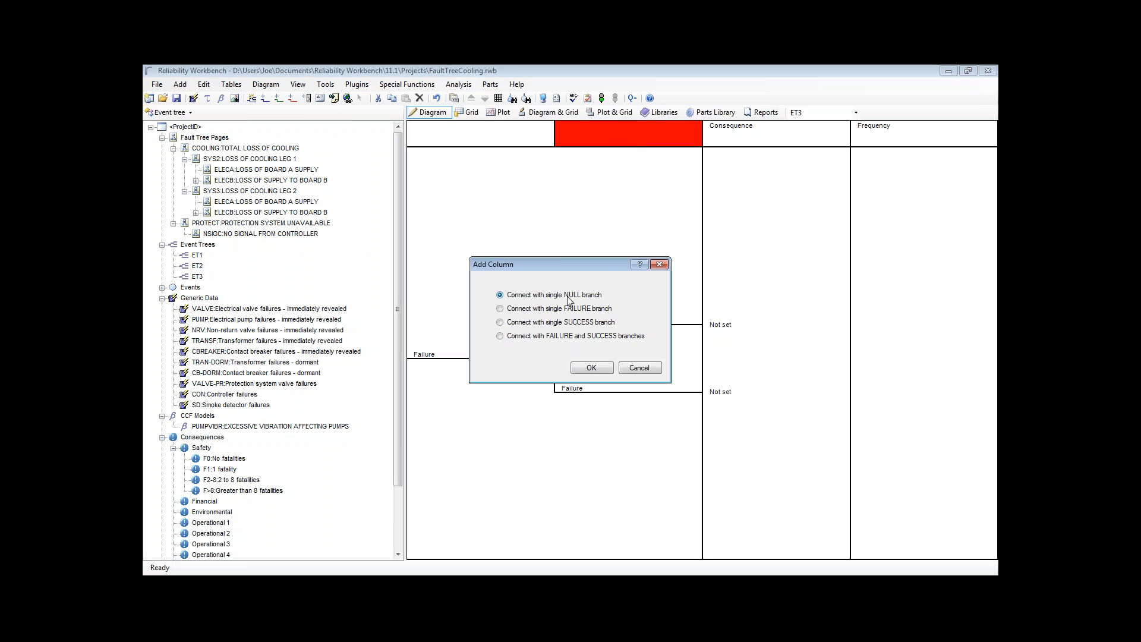
click(592, 367)
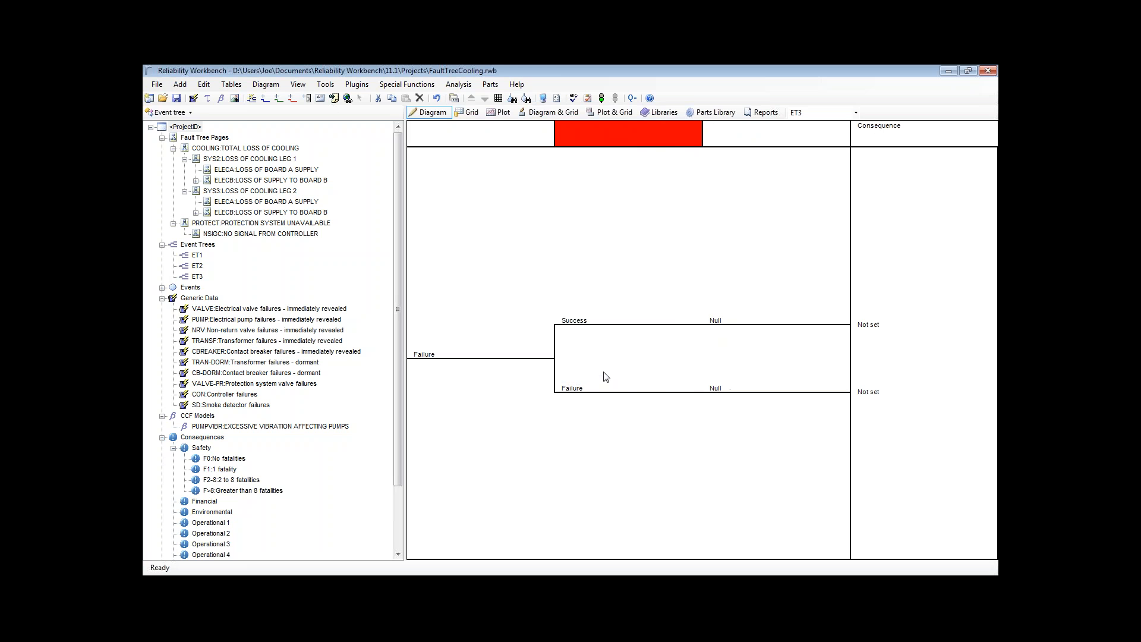
Add three more null branches to the Success branch of event tree ET3.
click(692, 326)
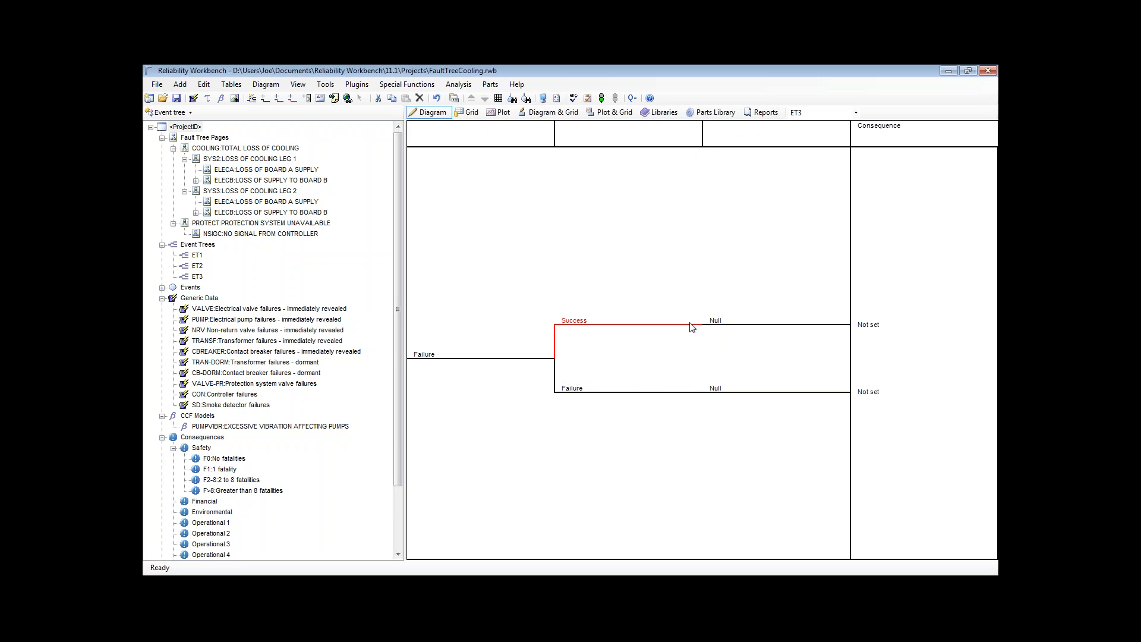
click(266, 100)
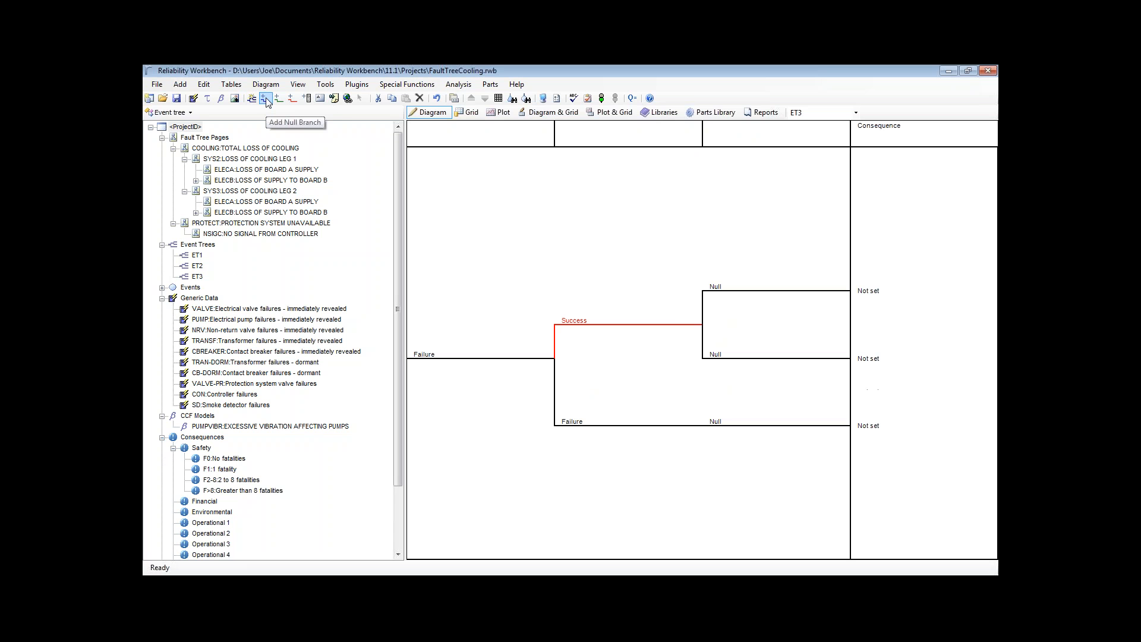
click(267, 100)
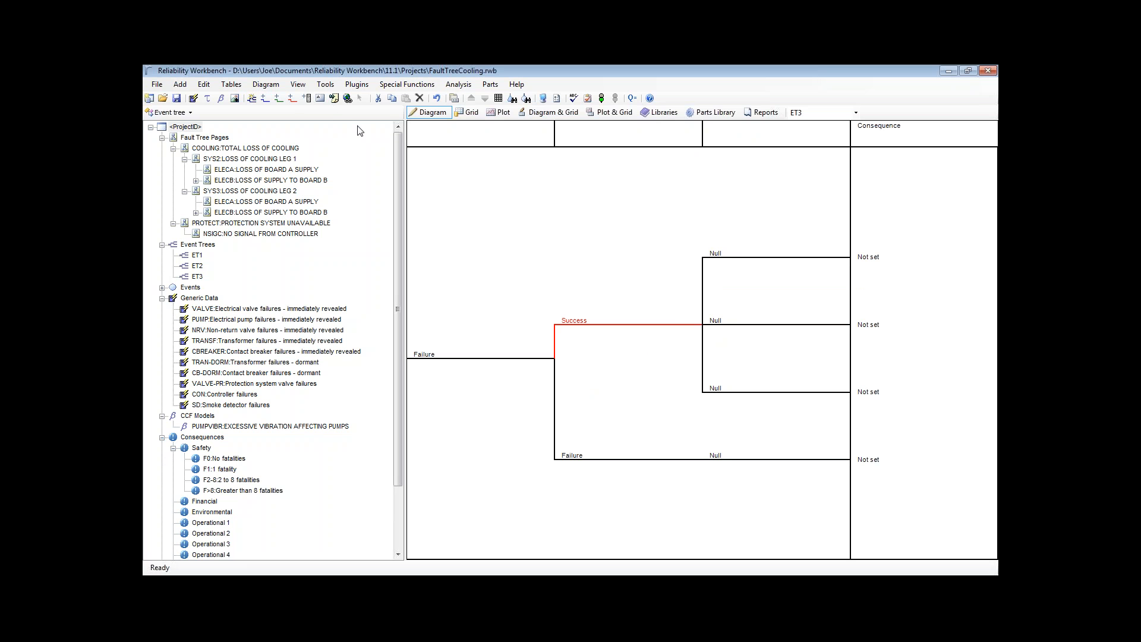
click(276, 100)
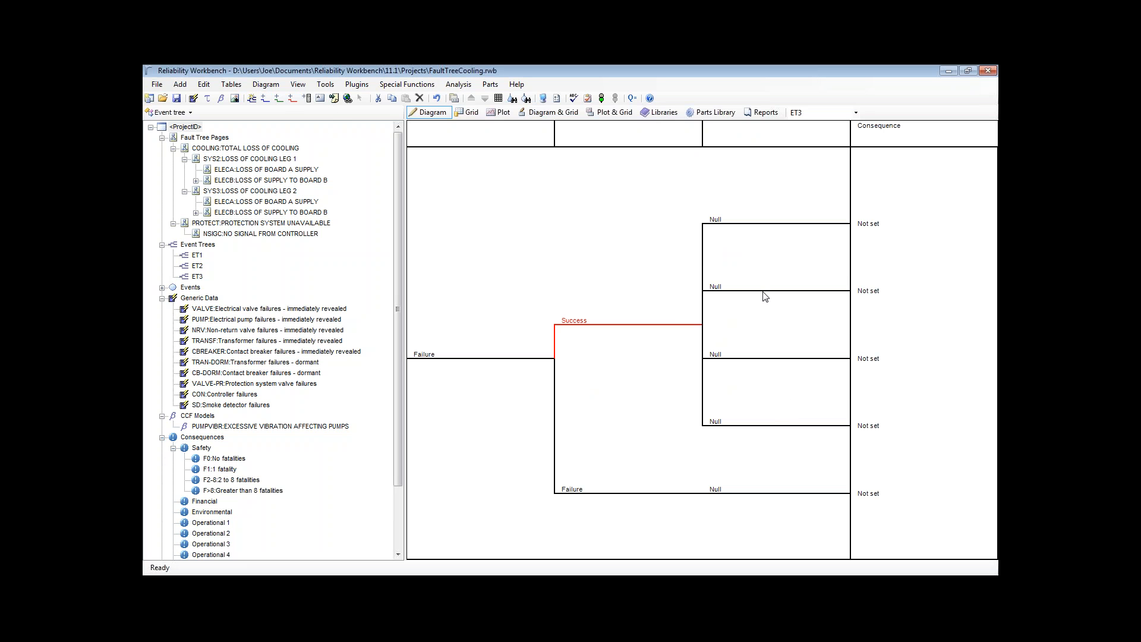
click(749, 225)
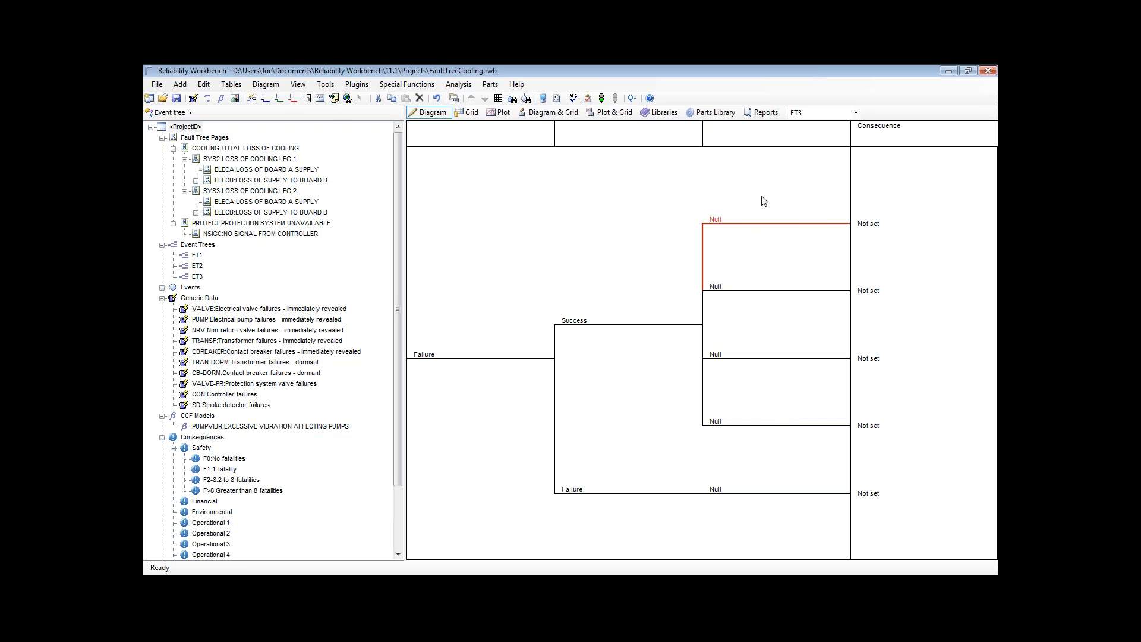
click(776, 140)
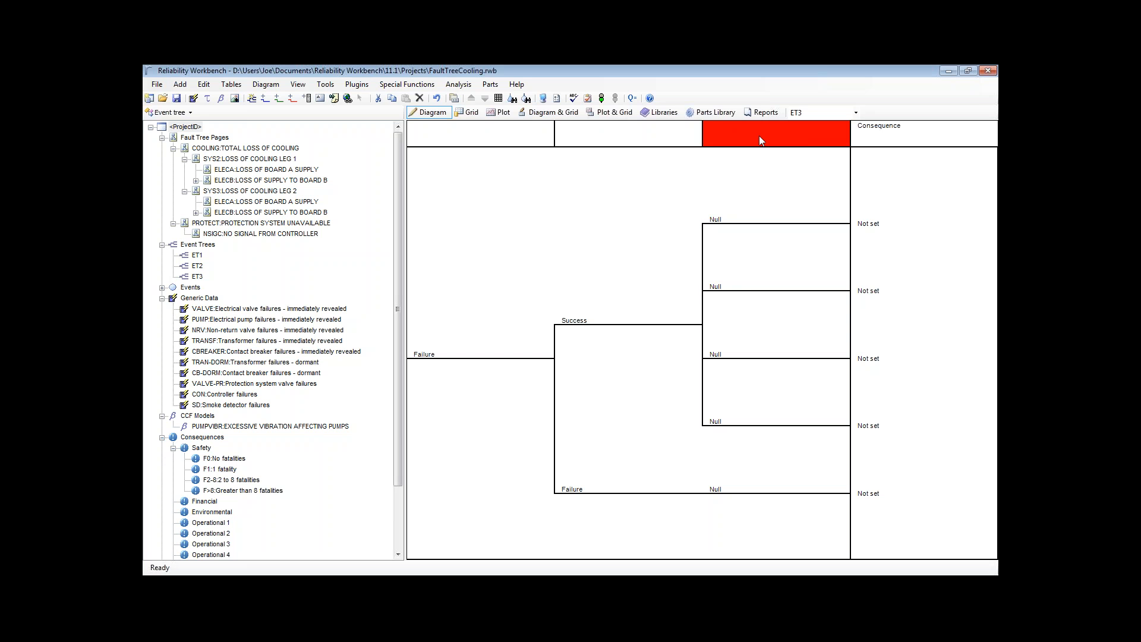
click(612, 142)
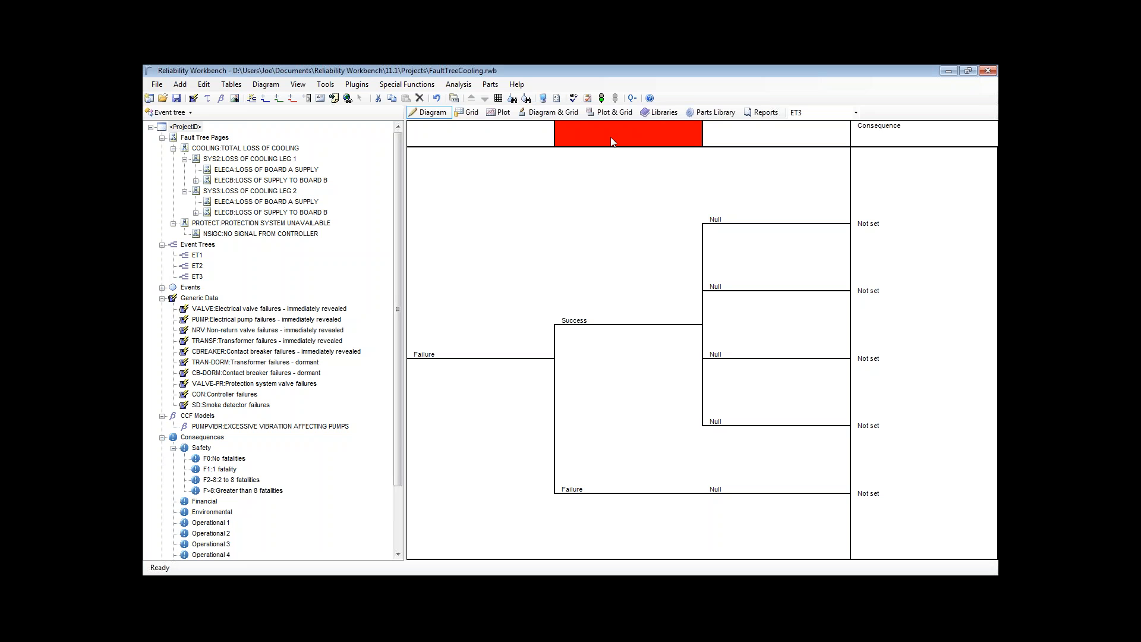
click(576, 325)
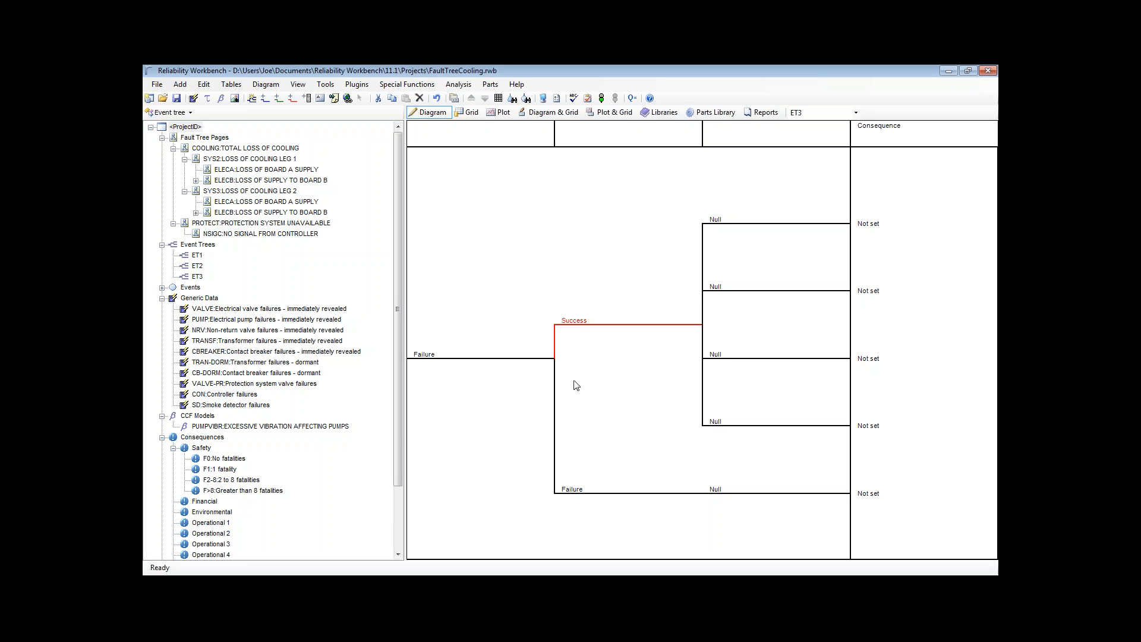
click(575, 493)
click(618, 142)
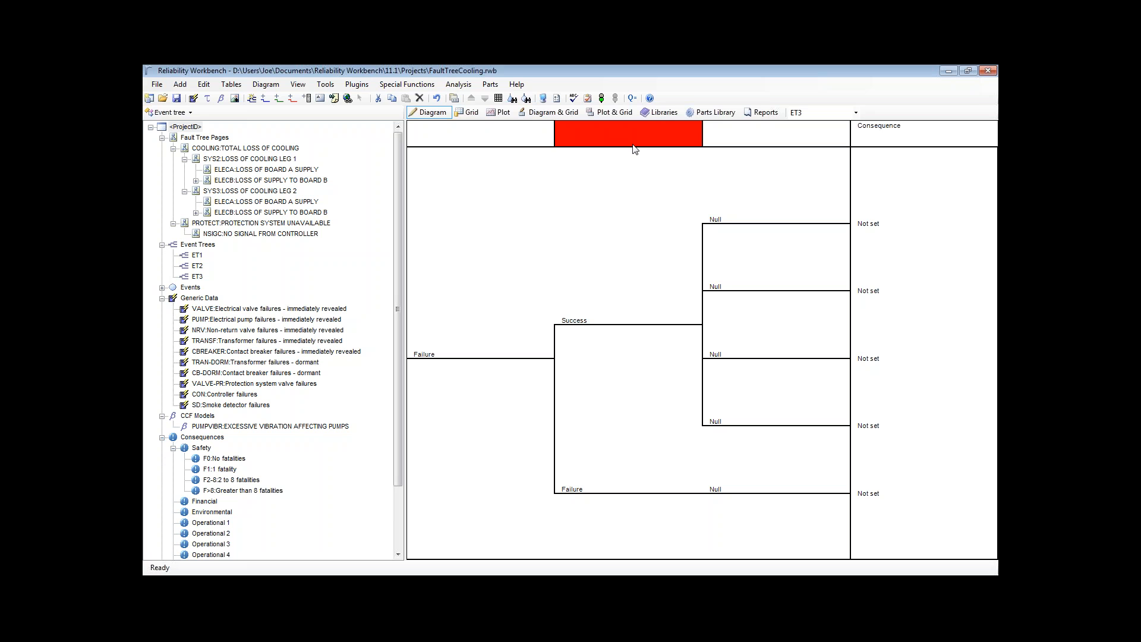
Change the uppermost null branch under Success in ET3 to a partial event failure branch using event FIRE.
click(784, 224)
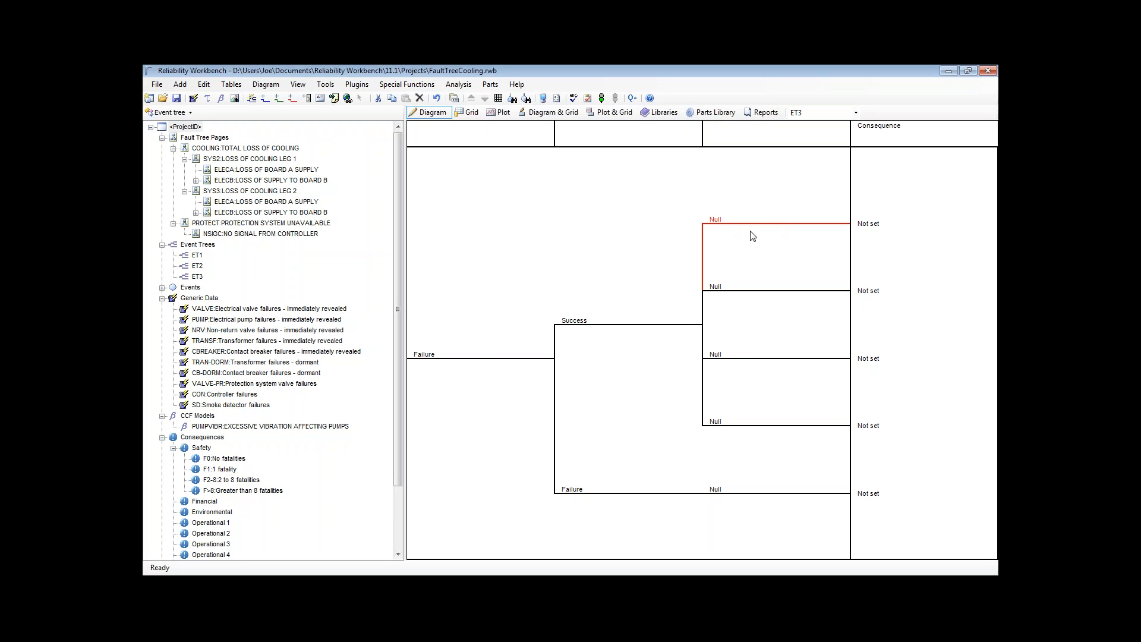
double_click(756, 224)
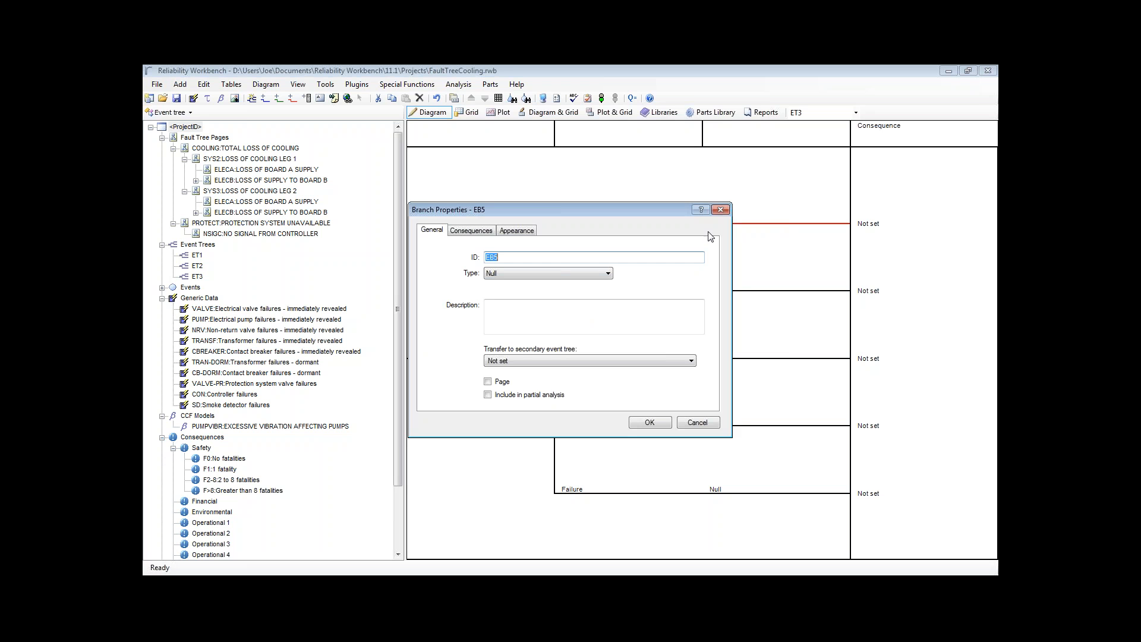
click(565, 272)
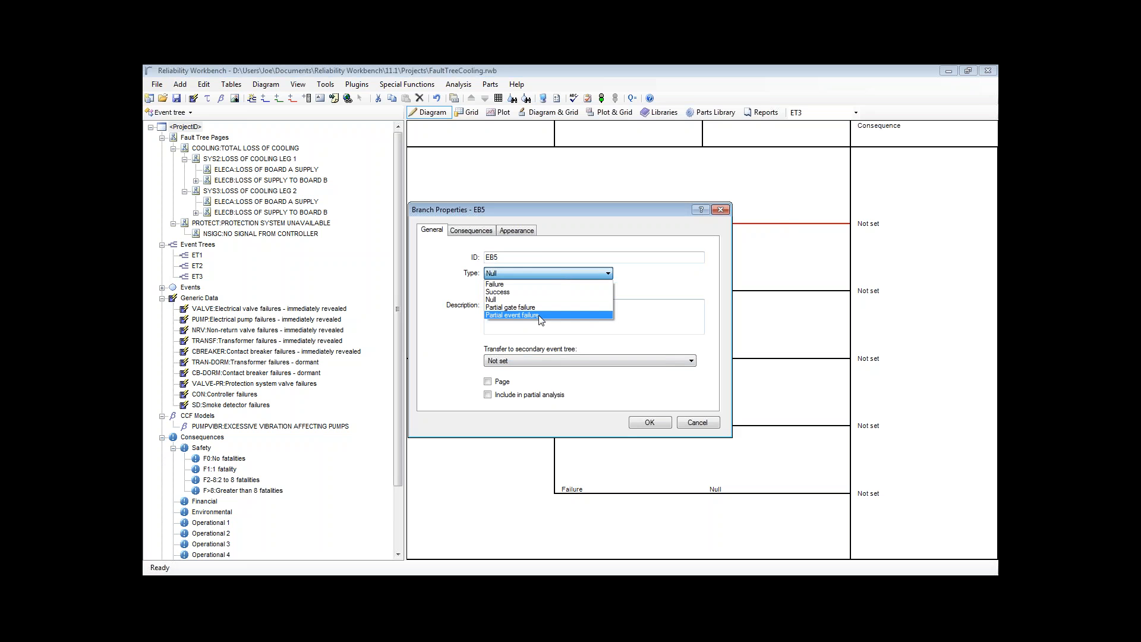
click(533, 315)
click(570, 289)
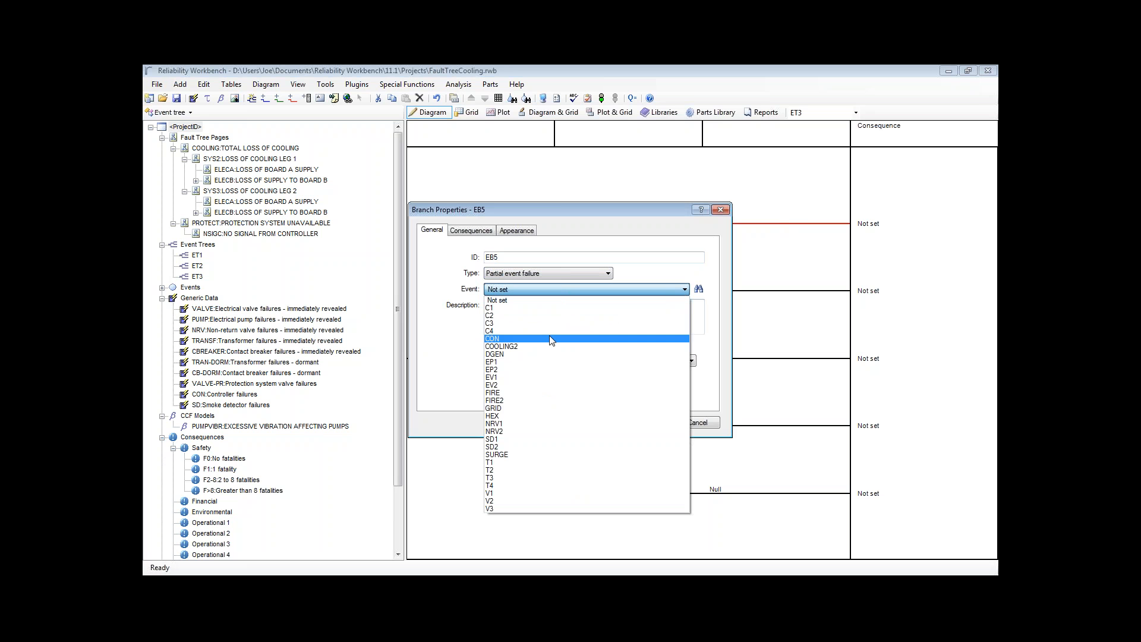
click(524, 395)
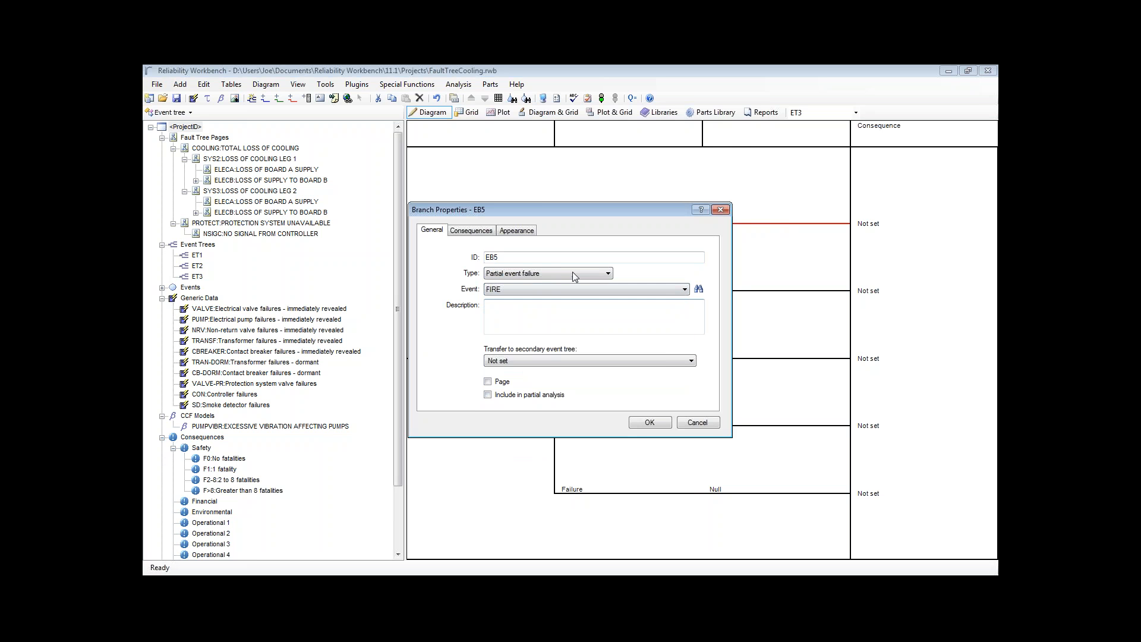
click(648, 426)
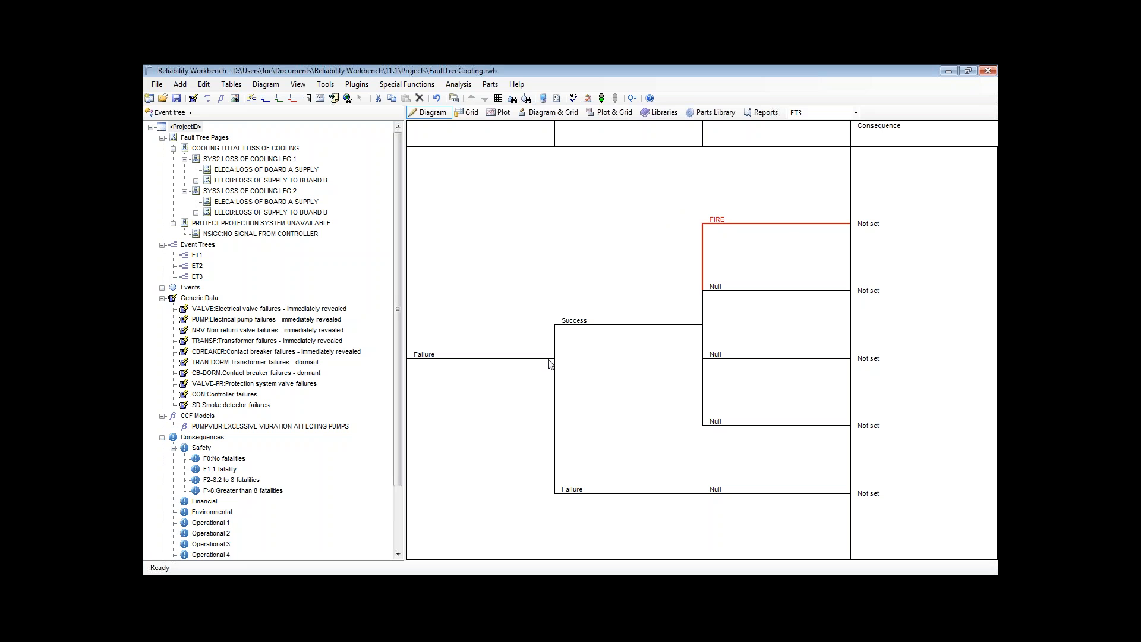
click(747, 297)
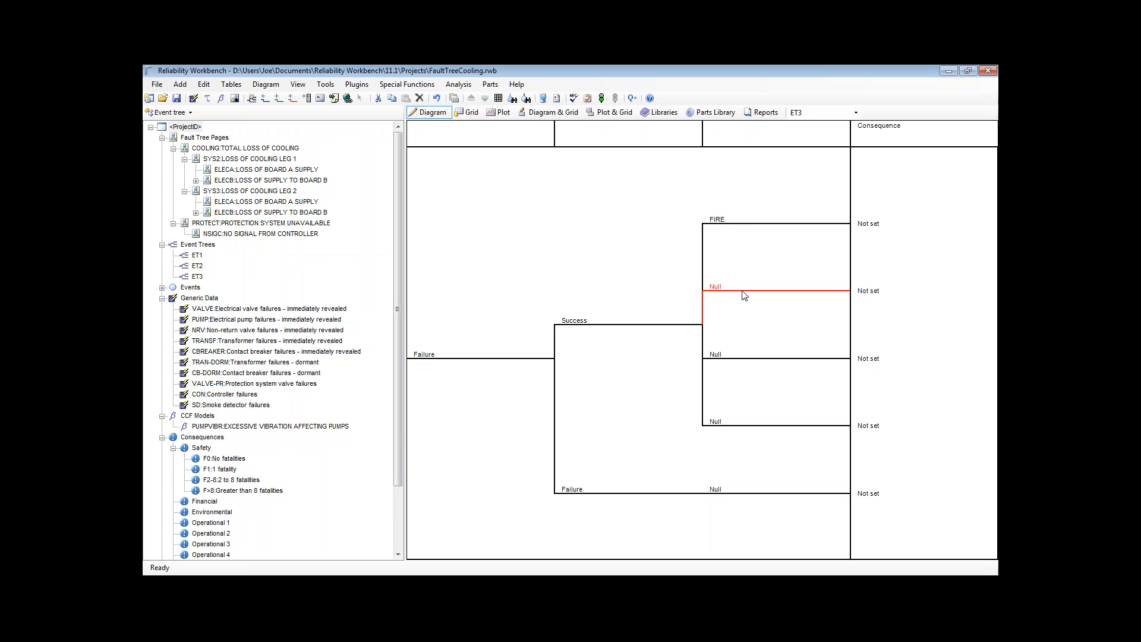
click(744, 359)
click(744, 425)
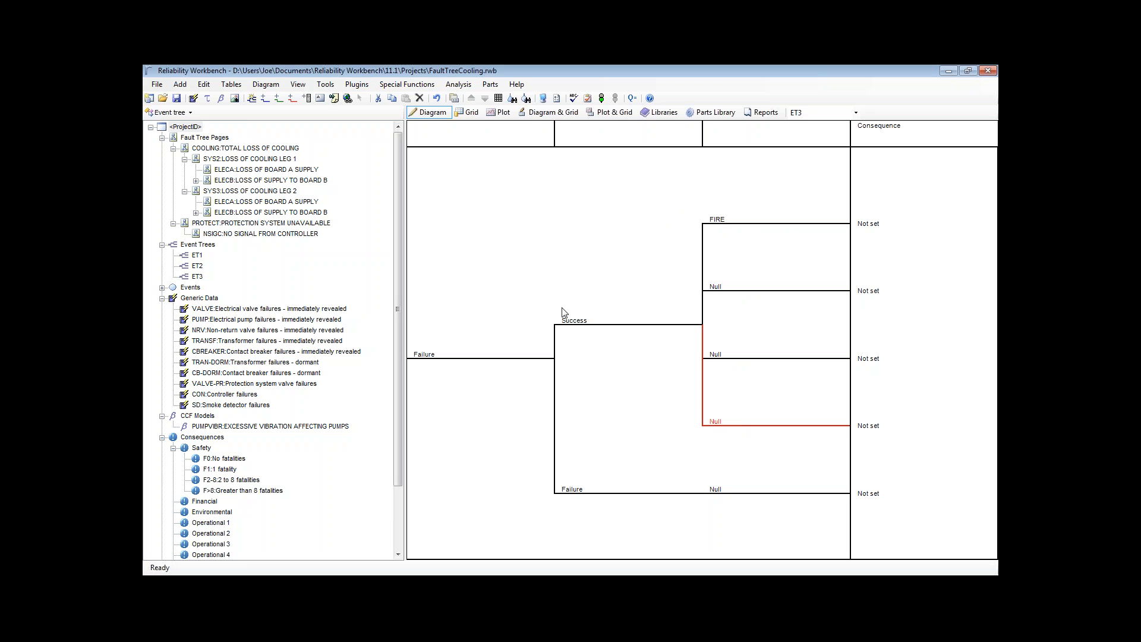
click(753, 229)
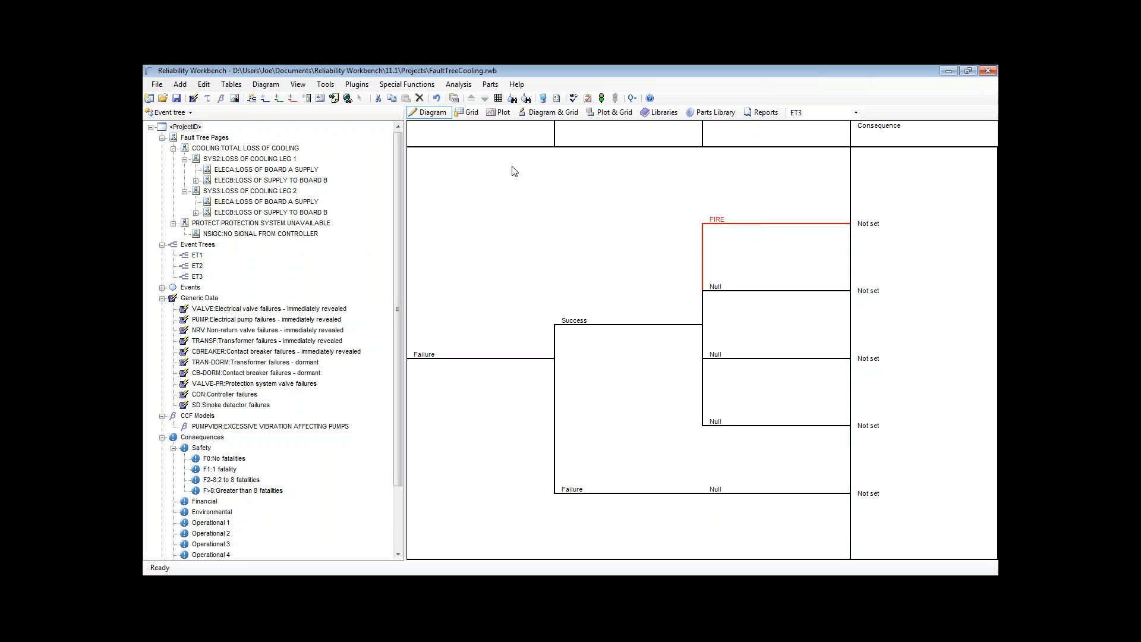
Delete event tree ET3 from the project, including its dependent objects.
click(195, 277)
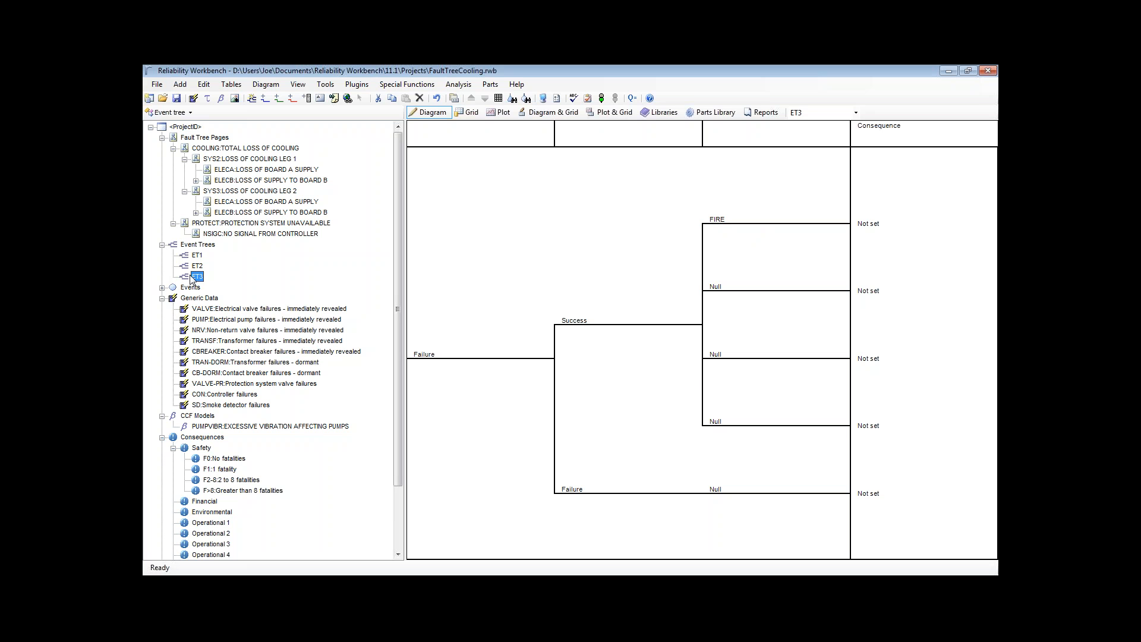
key(Delete)
click(619, 364)
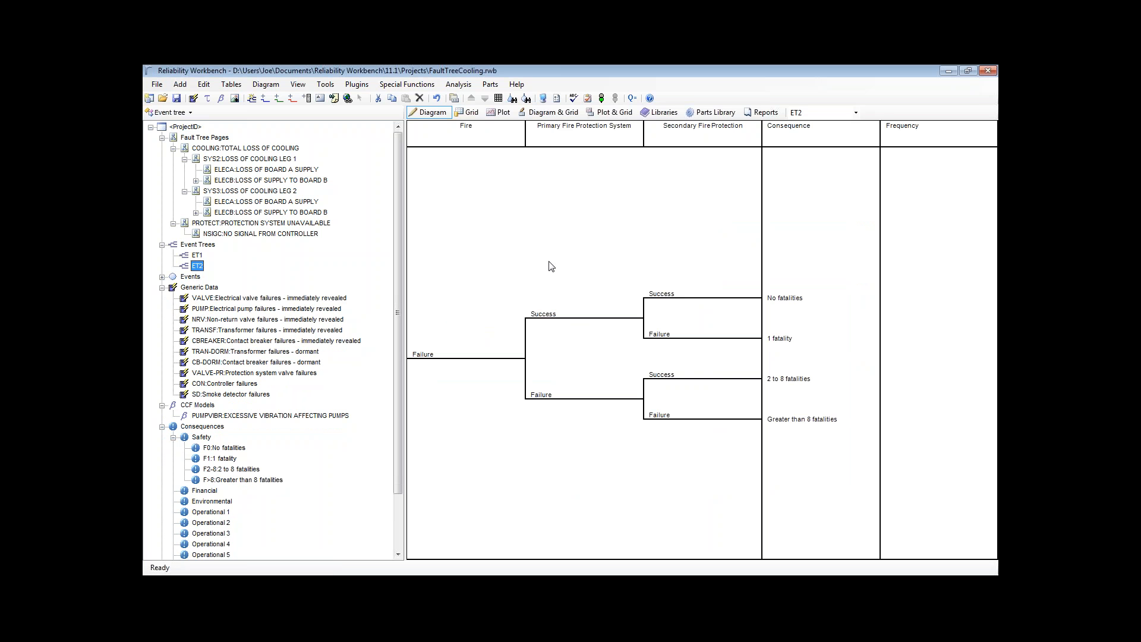
click(548, 260)
Show event tree ET1 and perform the analysis of the project.
click(202, 256)
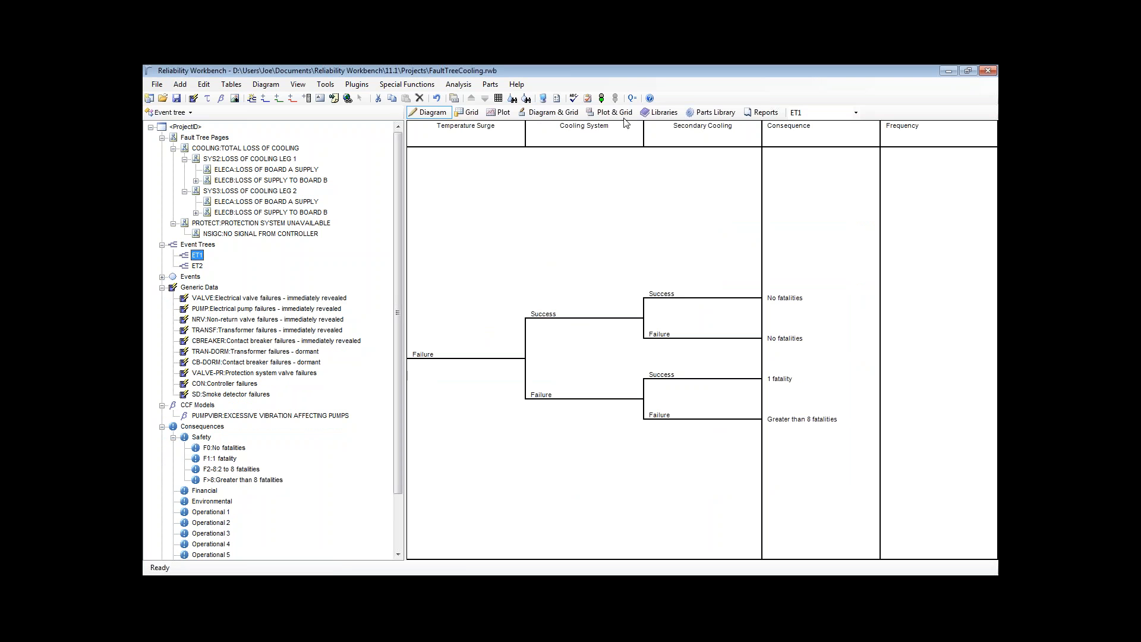
click(601, 98)
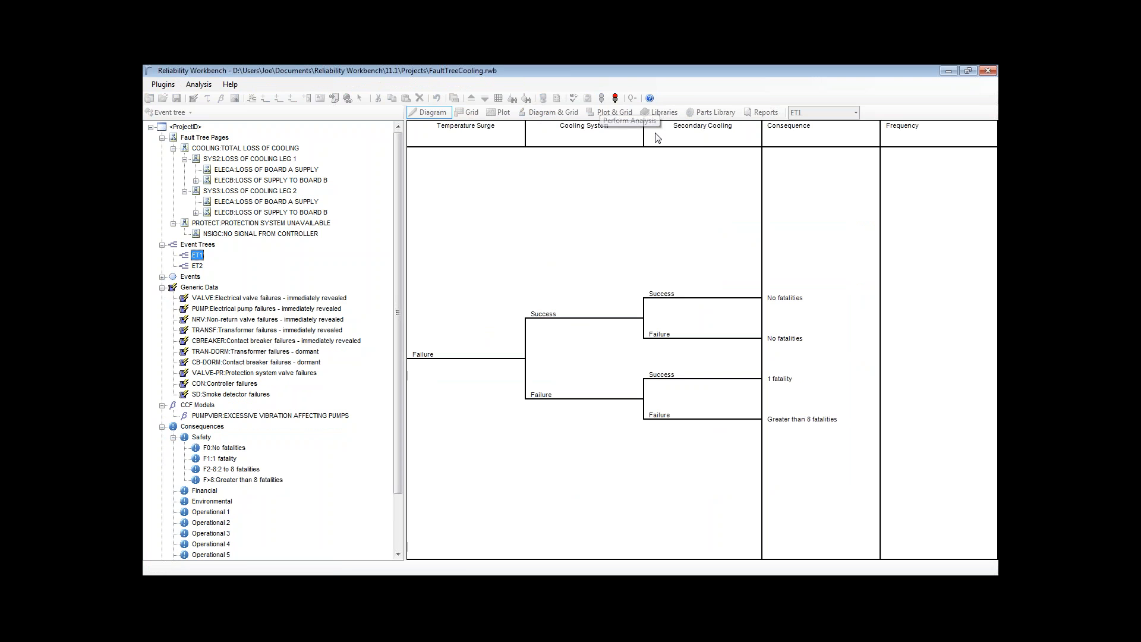
click(602, 365)
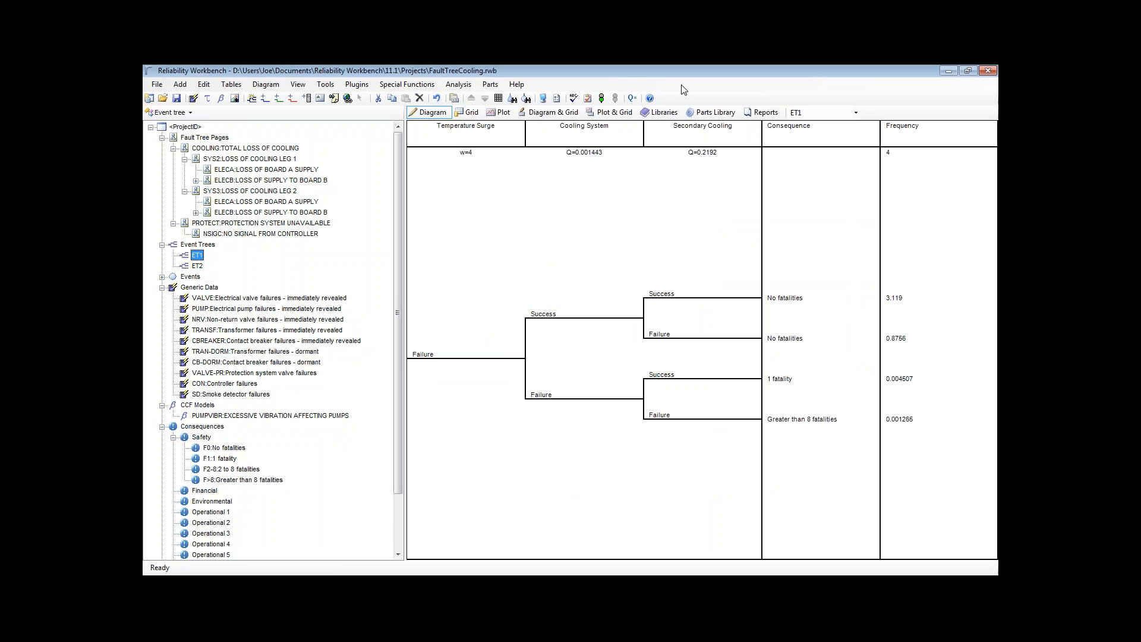
Examine the cut sets, summary and importance results for the consequence F>8 in the results summary.
click(632, 98)
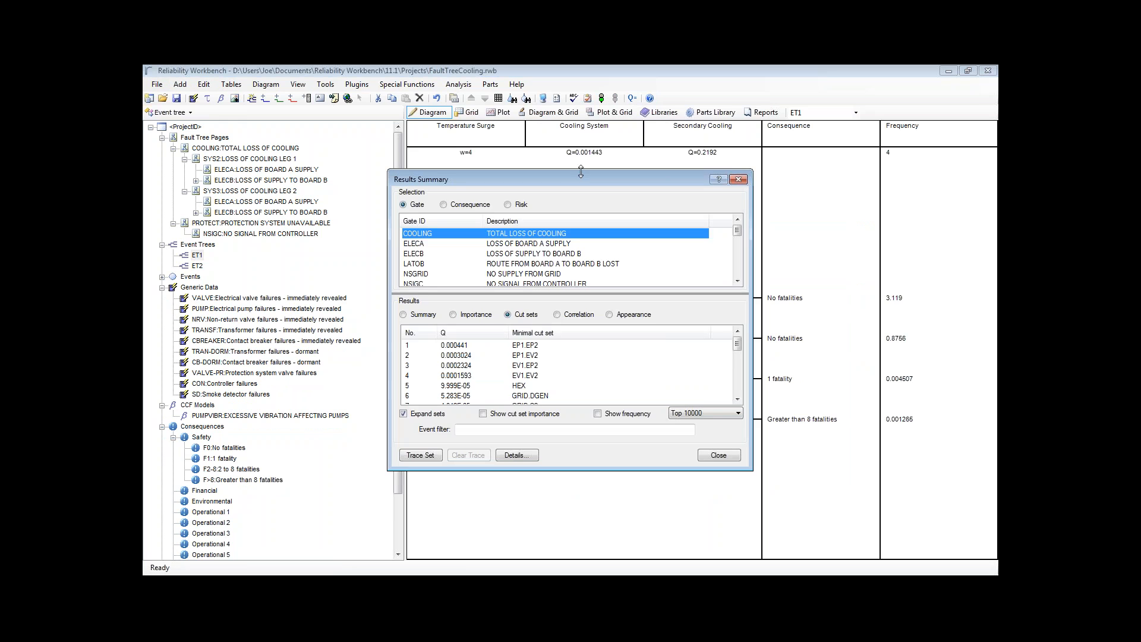
drag(585, 176, 392, 176)
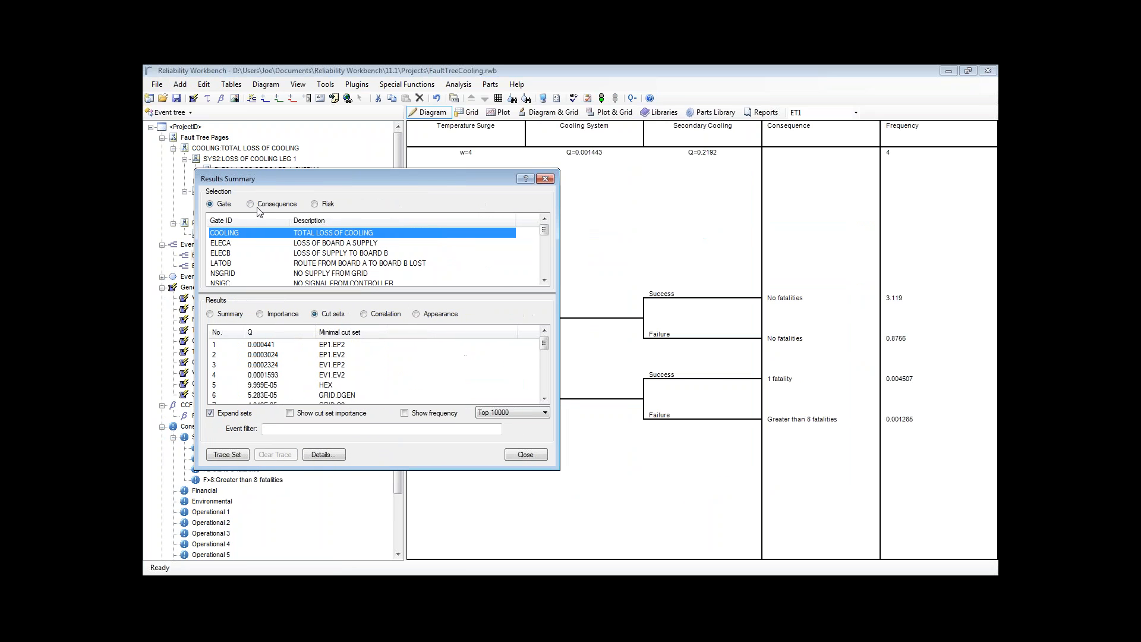
click(266, 208)
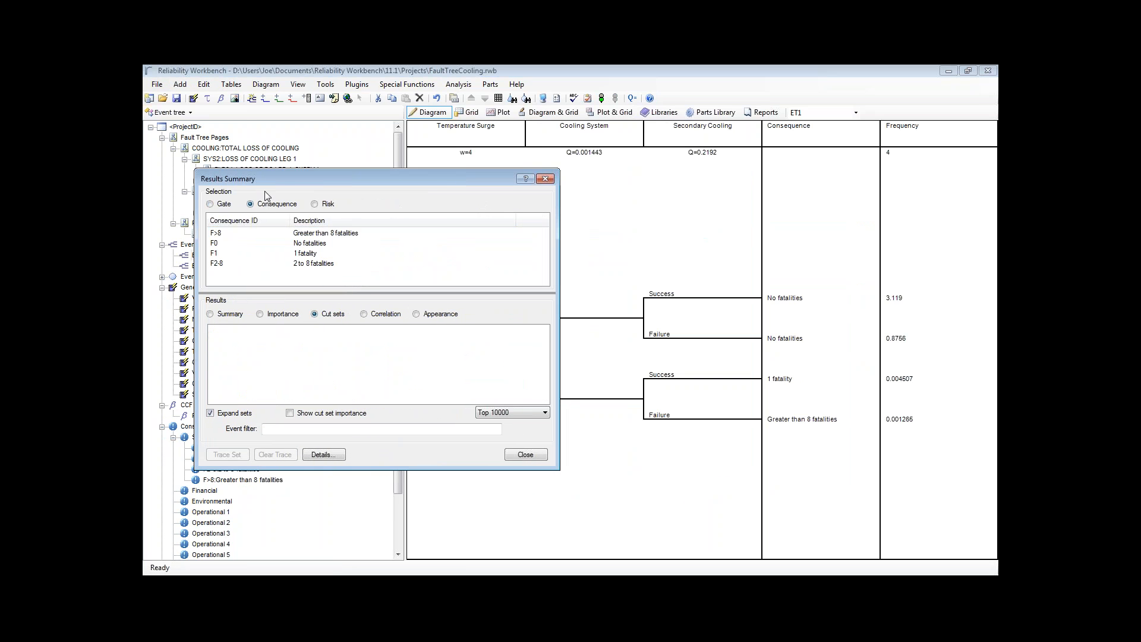
click(238, 233)
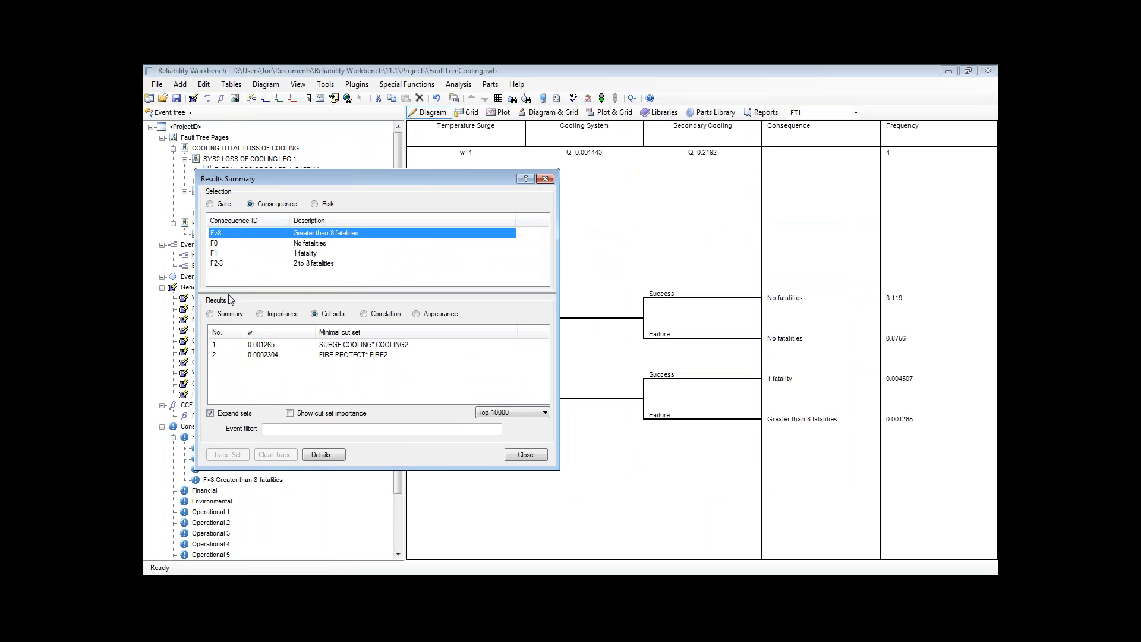
click(219, 313)
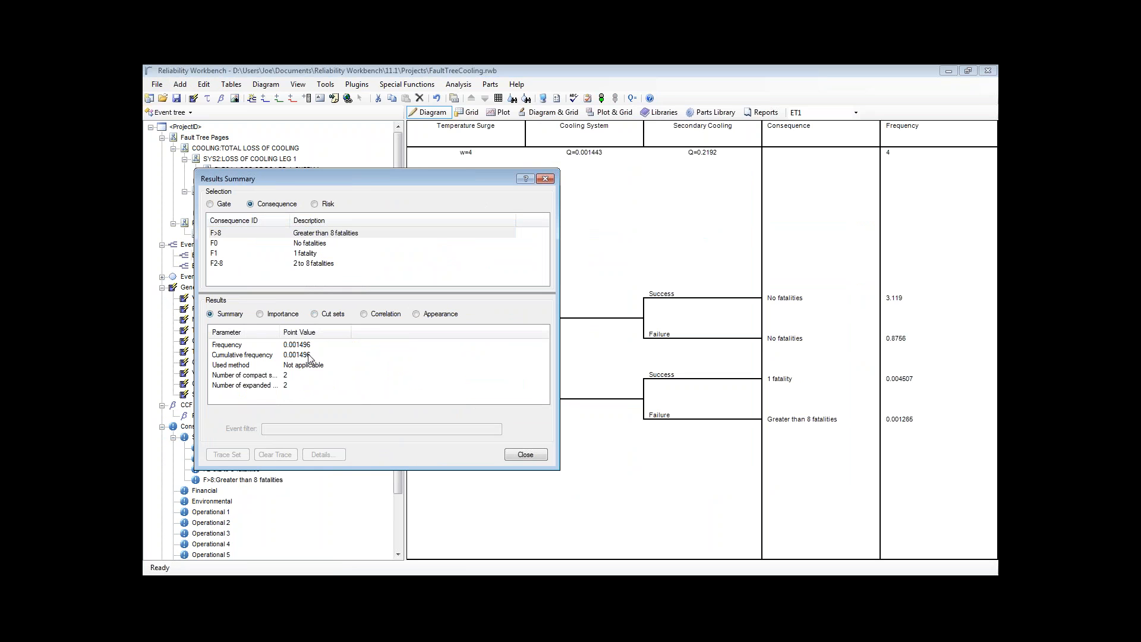
drag(285, 336, 296, 336)
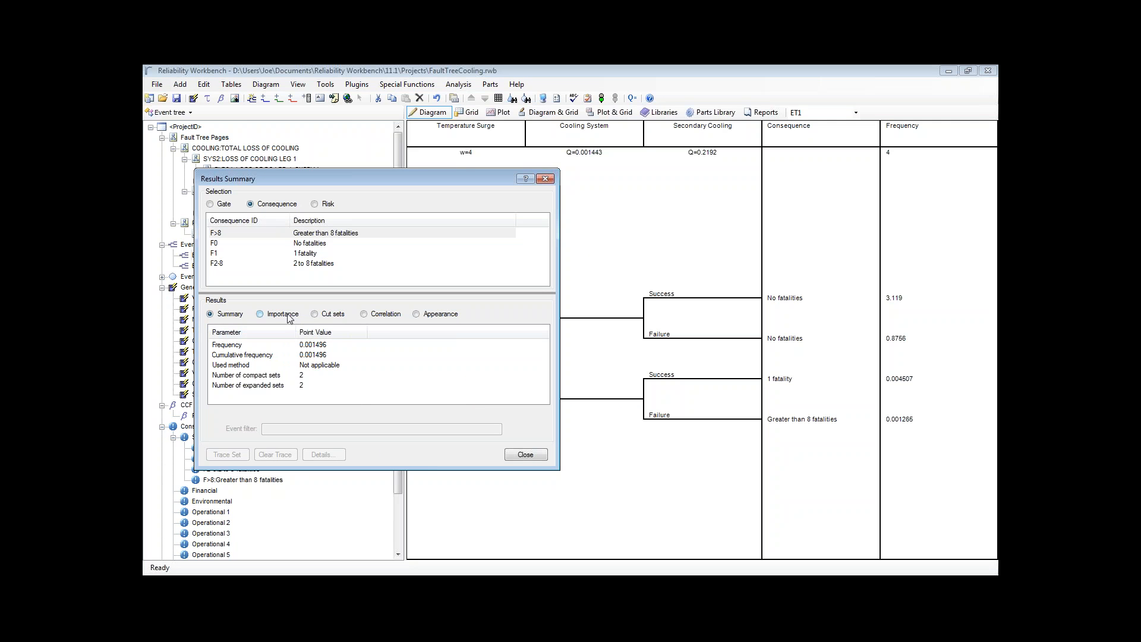
click(289, 317)
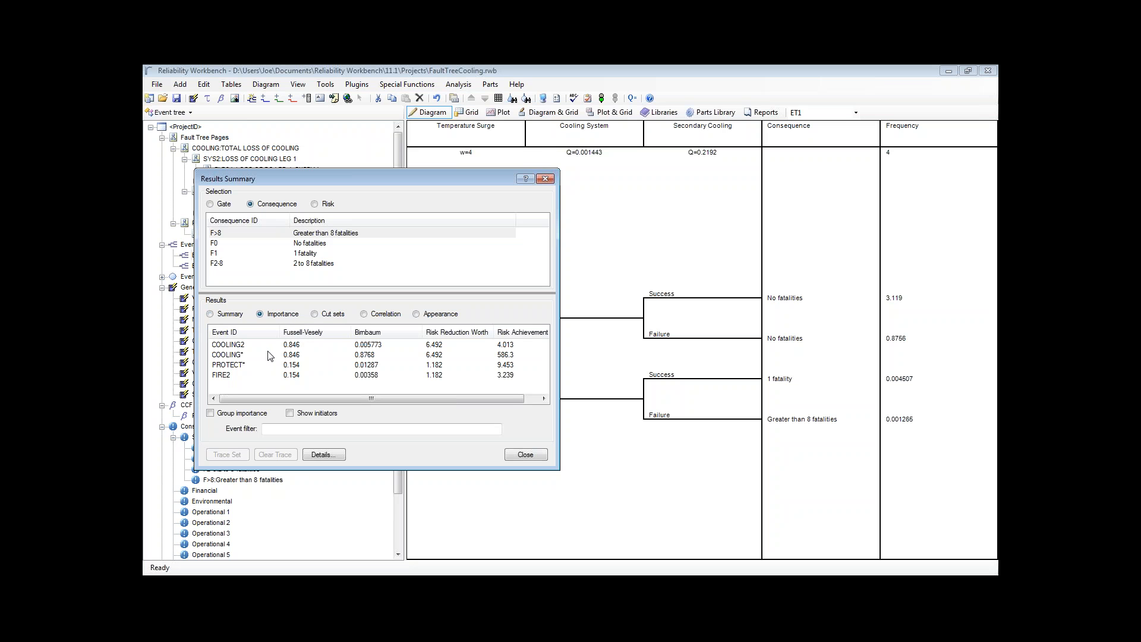
click(322, 313)
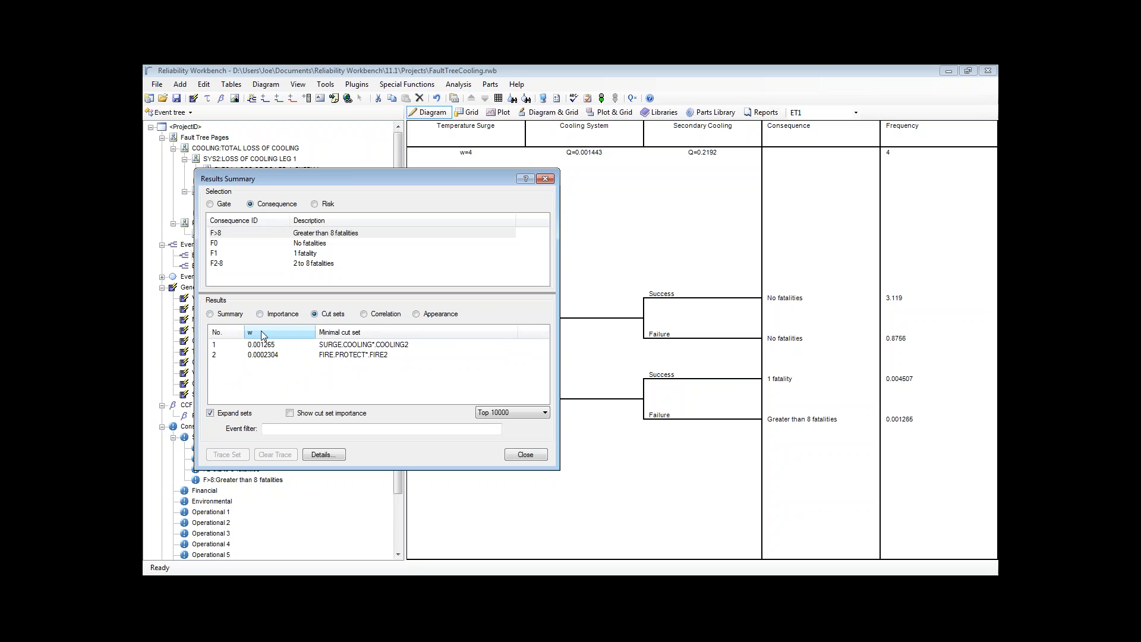
click(231, 316)
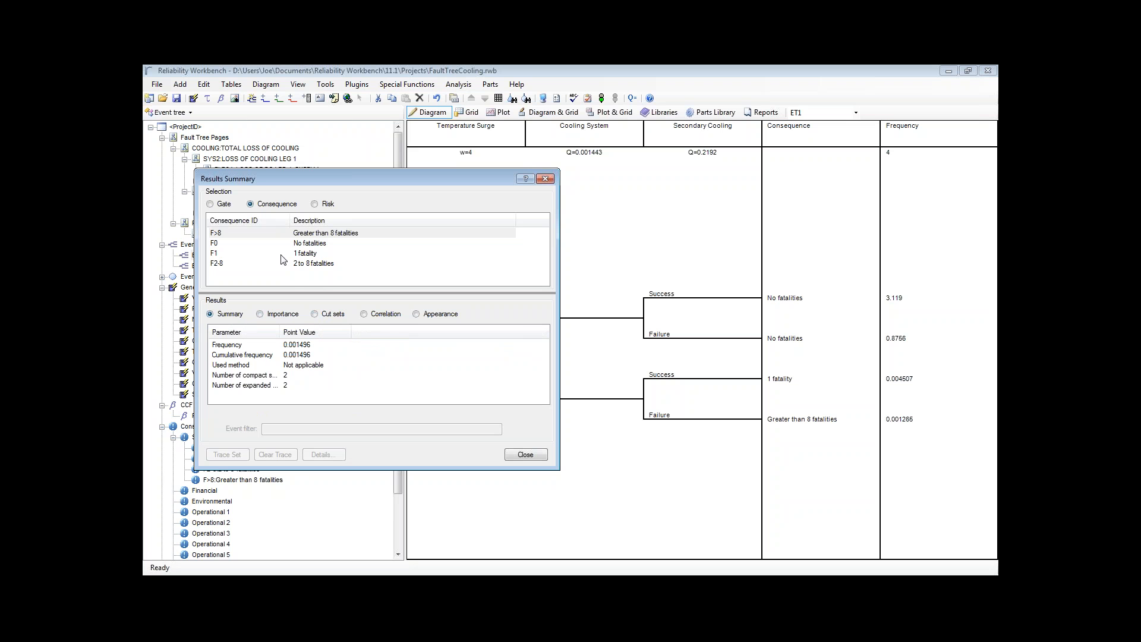
Examine the frequency, weight and point risk of each consequence in the Safety risk category and close the results summary.
click(328, 205)
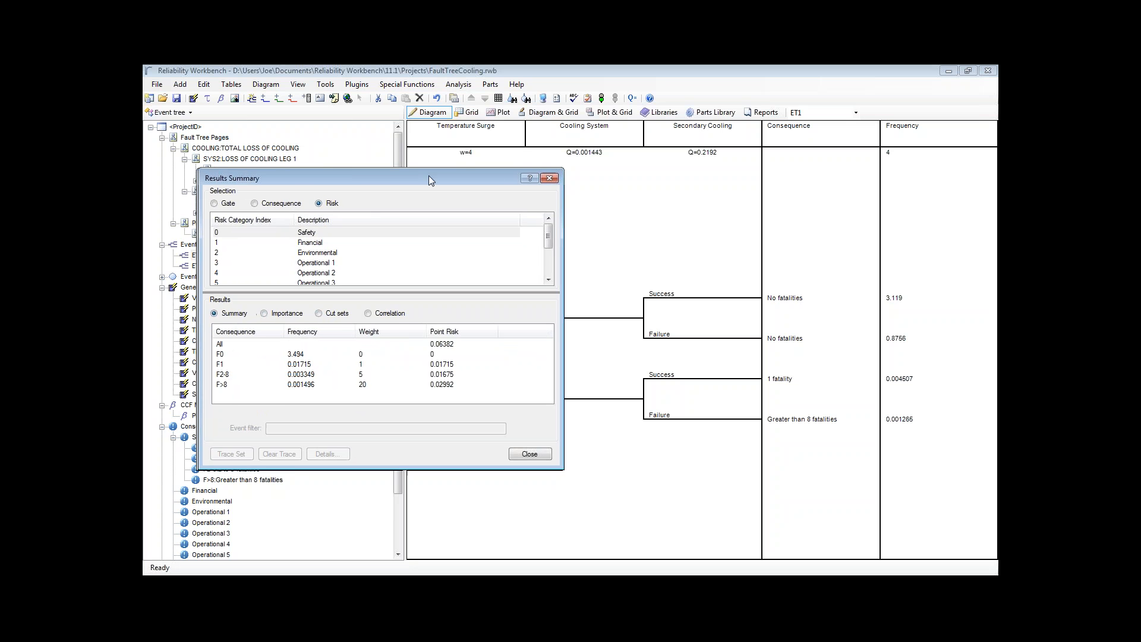
drag(428, 176, 533, 178)
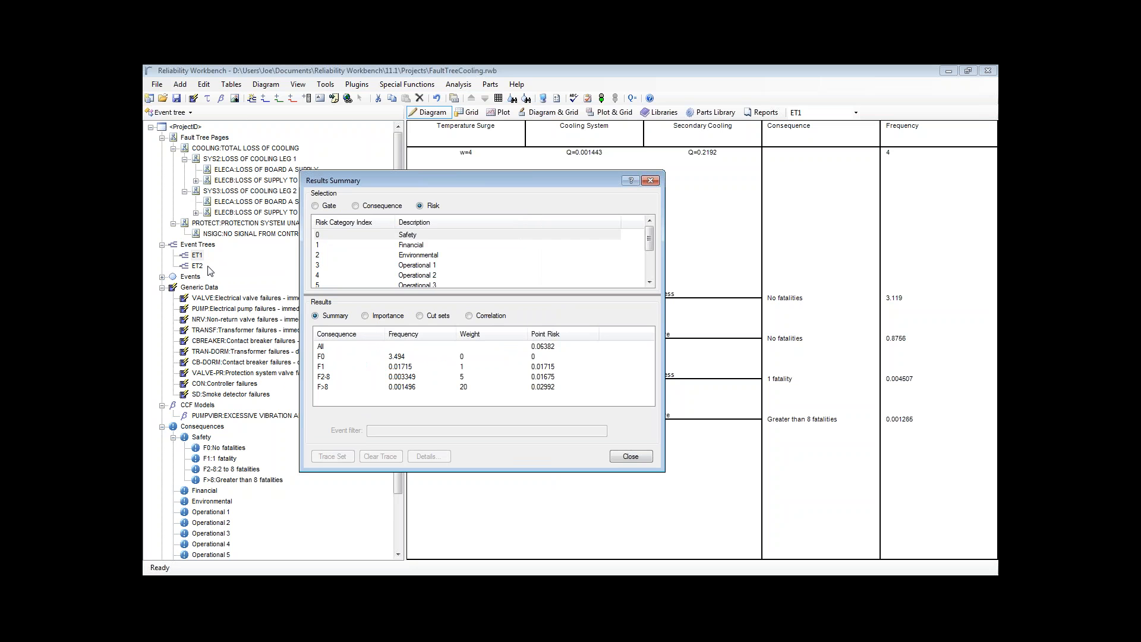
drag(514, 180, 395, 182)
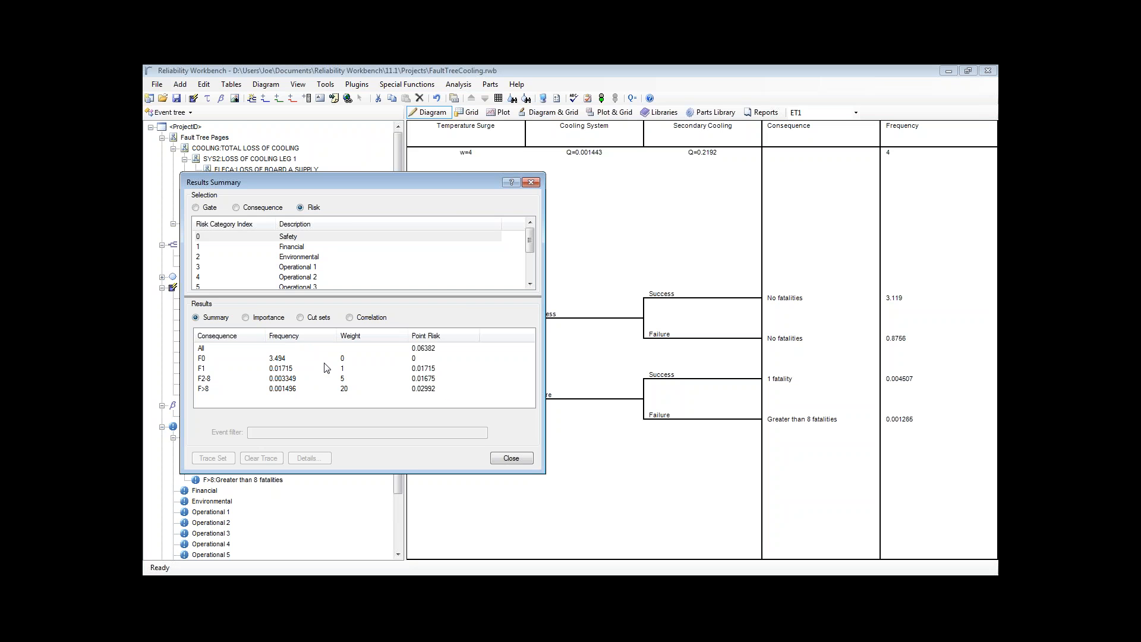
click(431, 390)
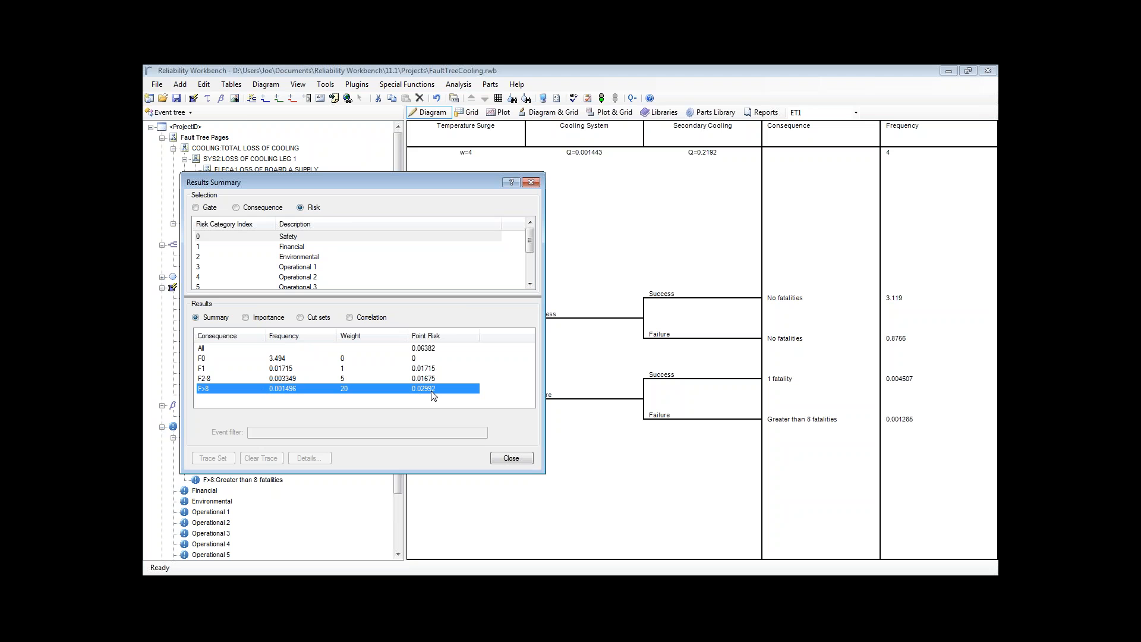
click(423, 350)
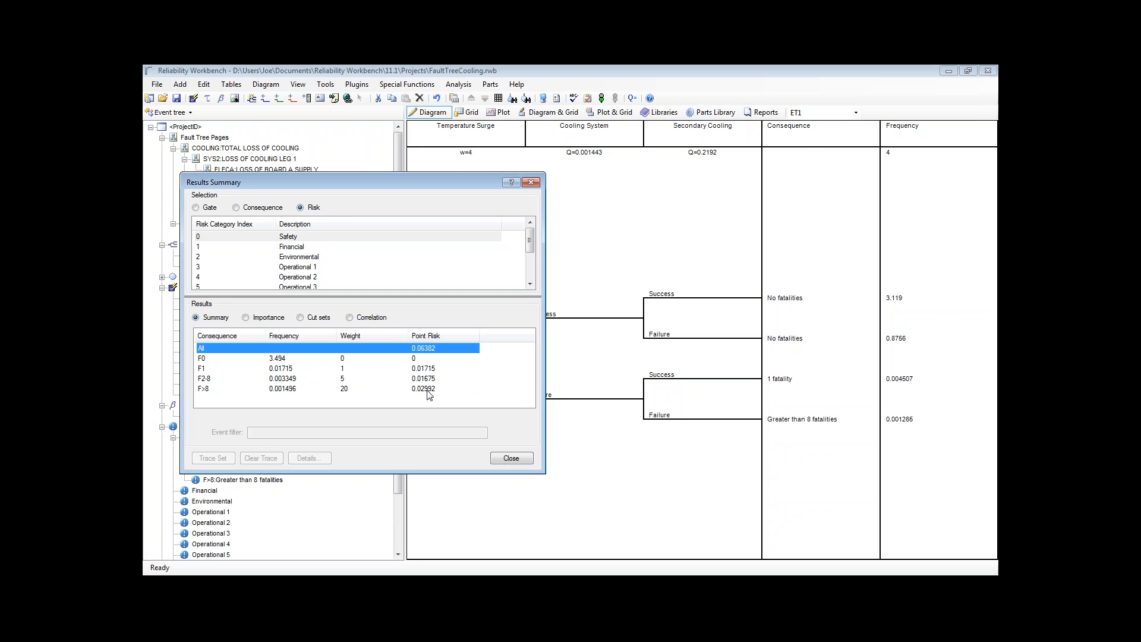
click(344, 369)
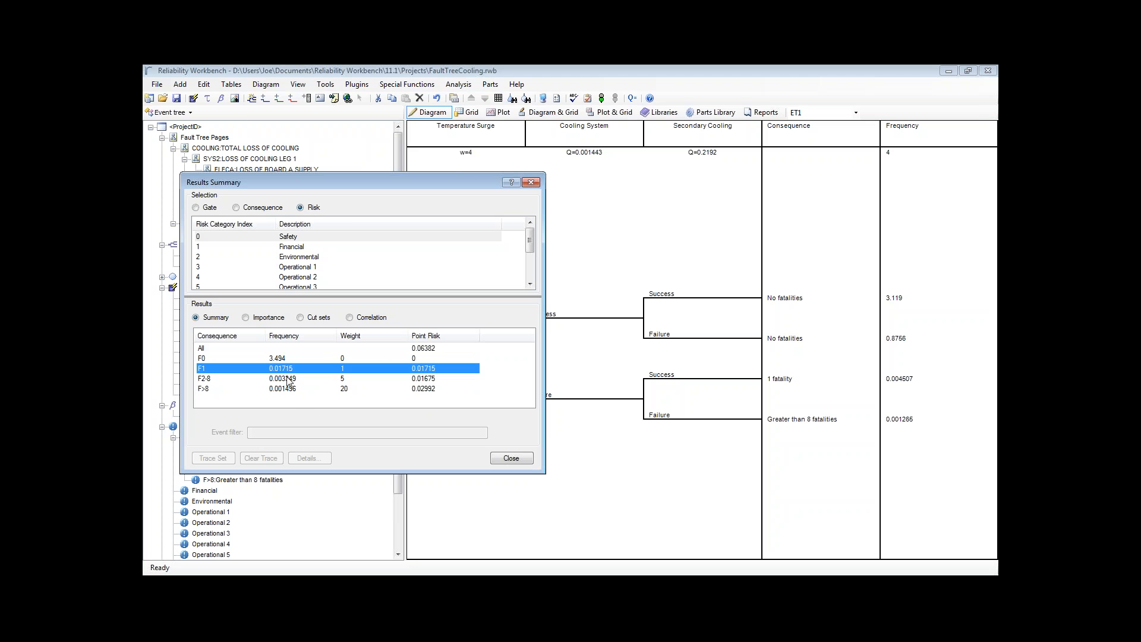
click(419, 349)
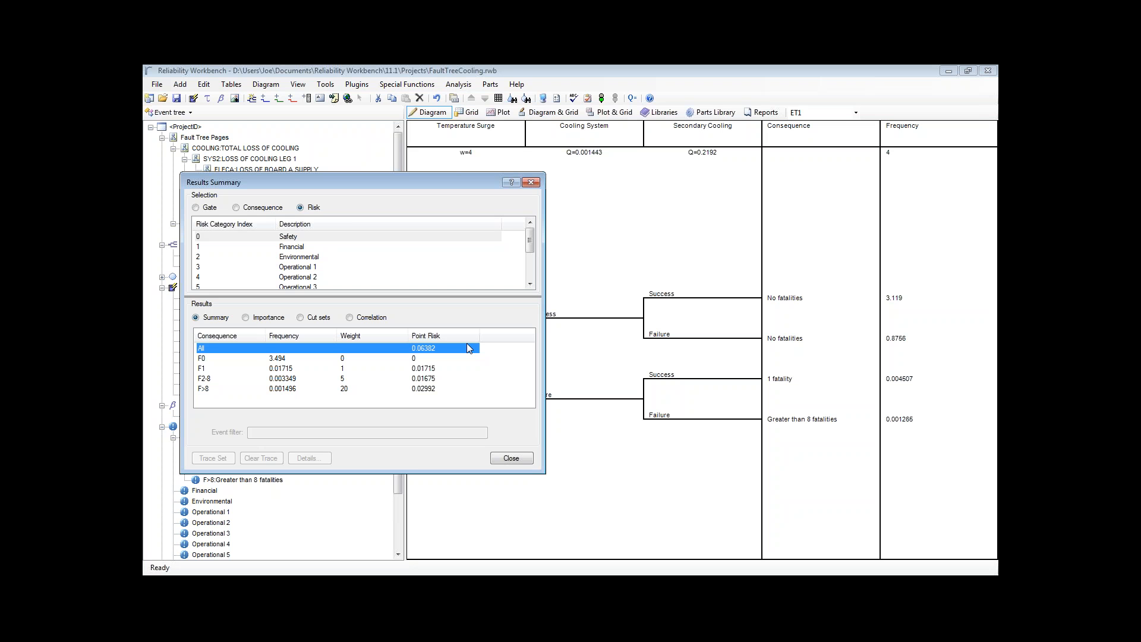
click(504, 459)
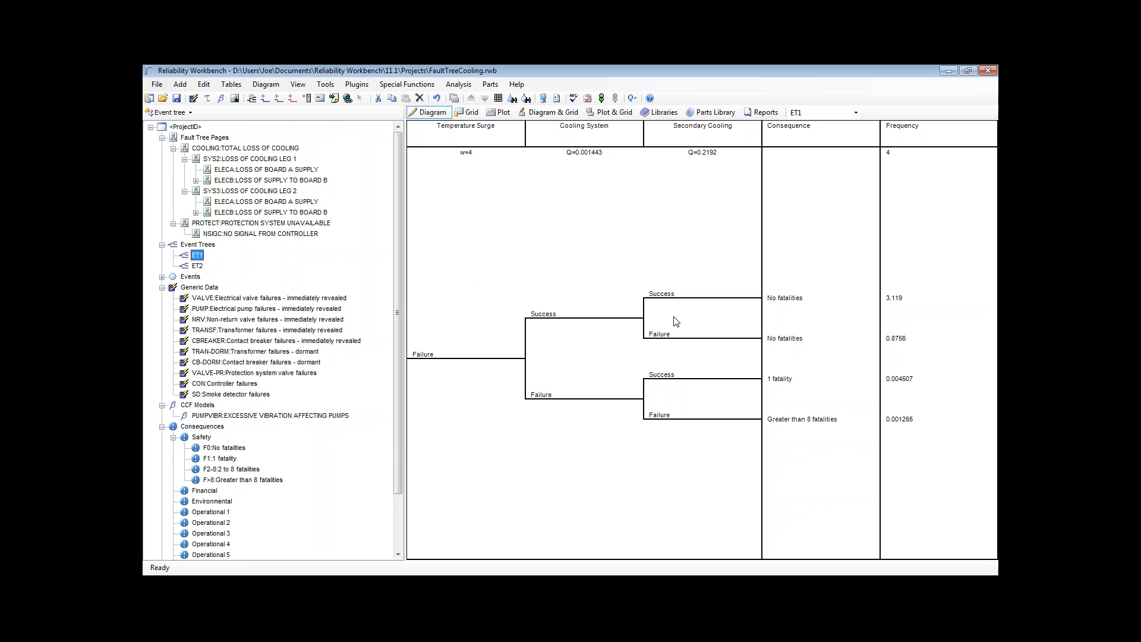
Check the General settings in the project options and close them without changes.
click(557, 98)
click(445, 203)
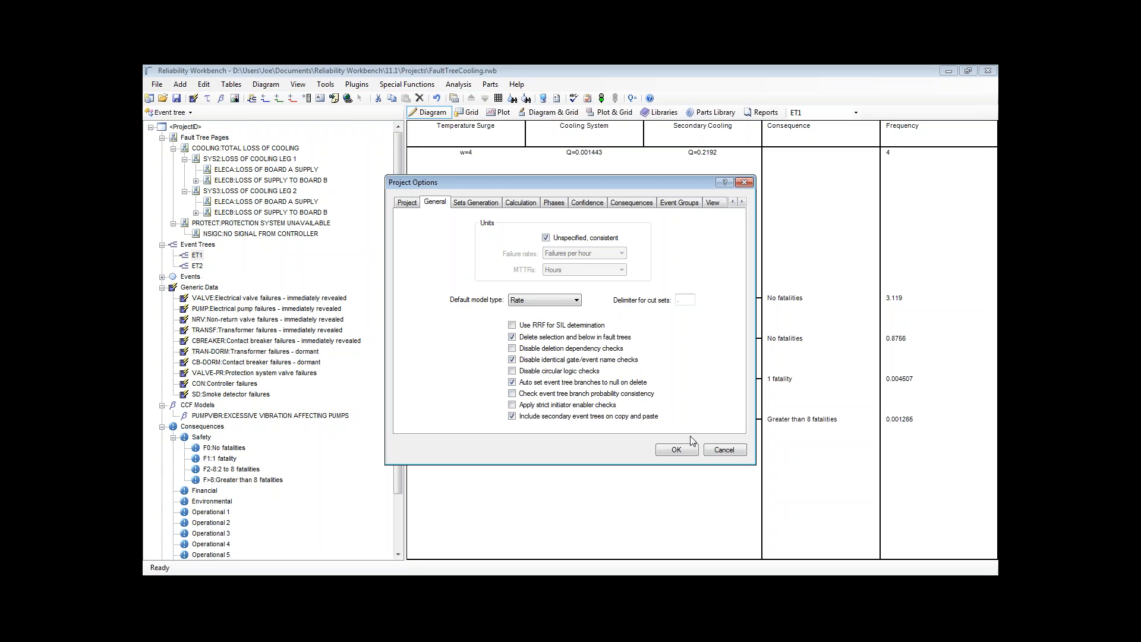
click(716, 450)
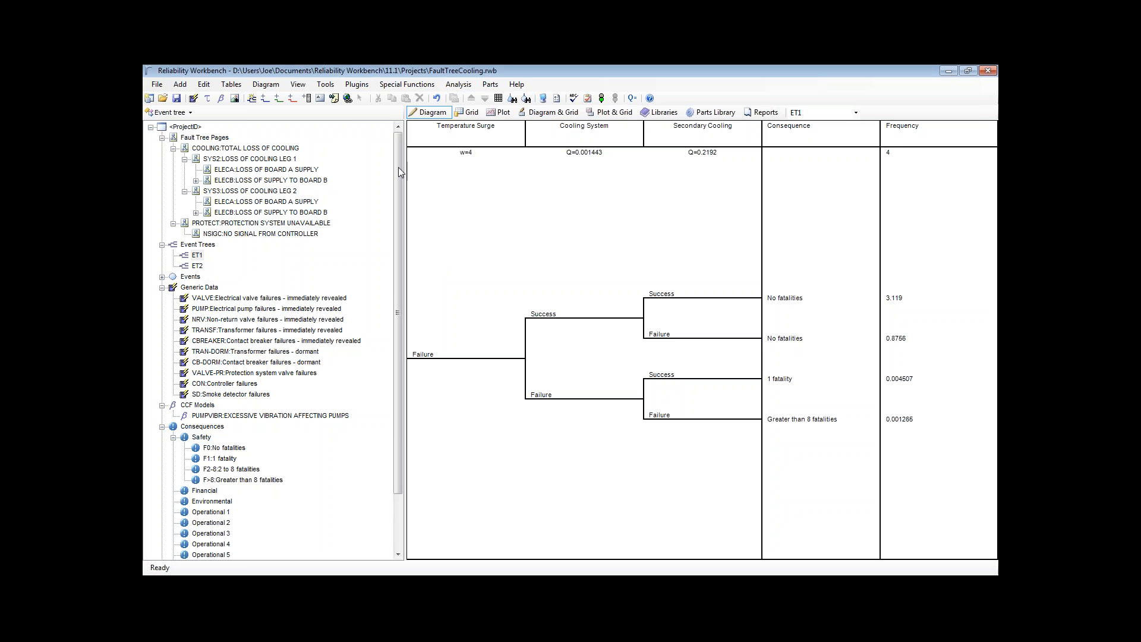
Check which gate the Cooling System column of event tree ET1 is linked to and close its properties without changes.
click(604, 143)
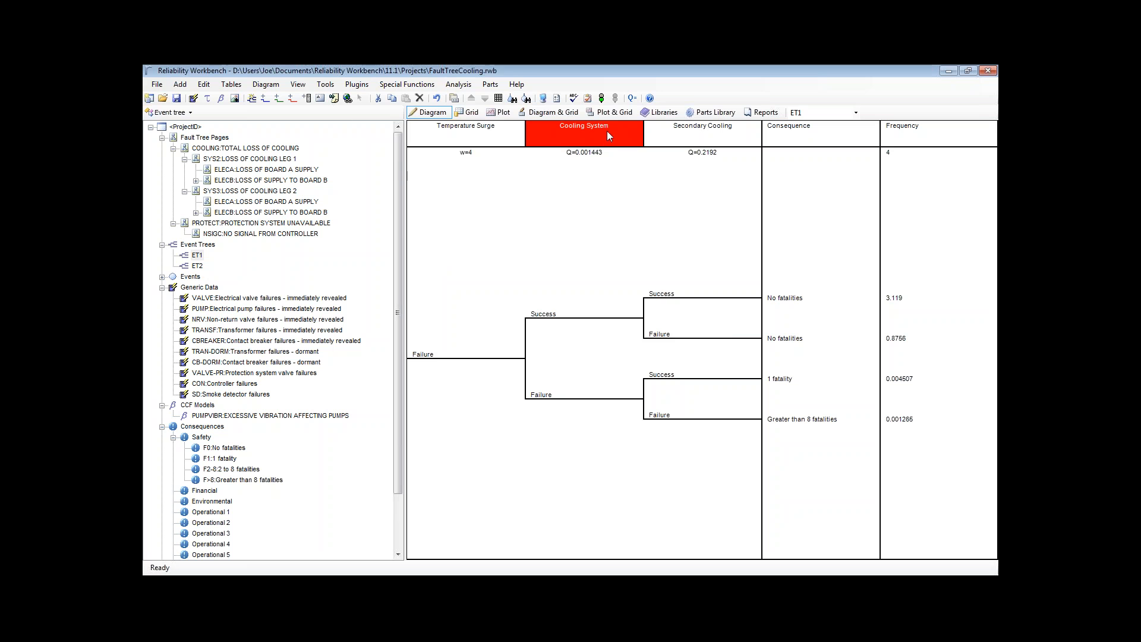
double_click(608, 131)
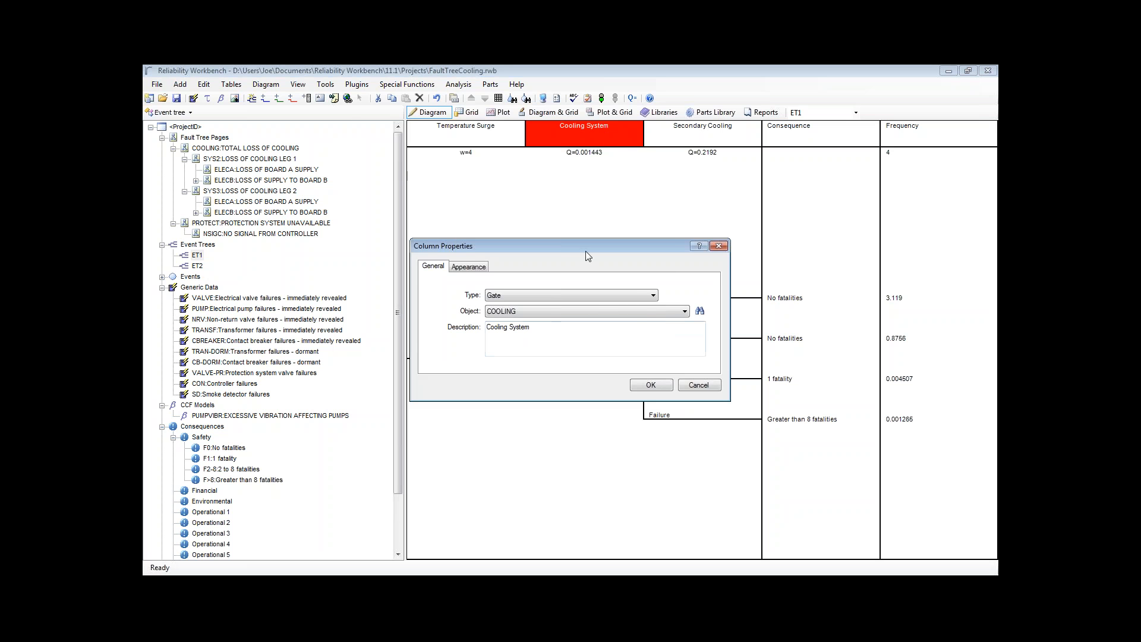
drag(586, 247, 356, 225)
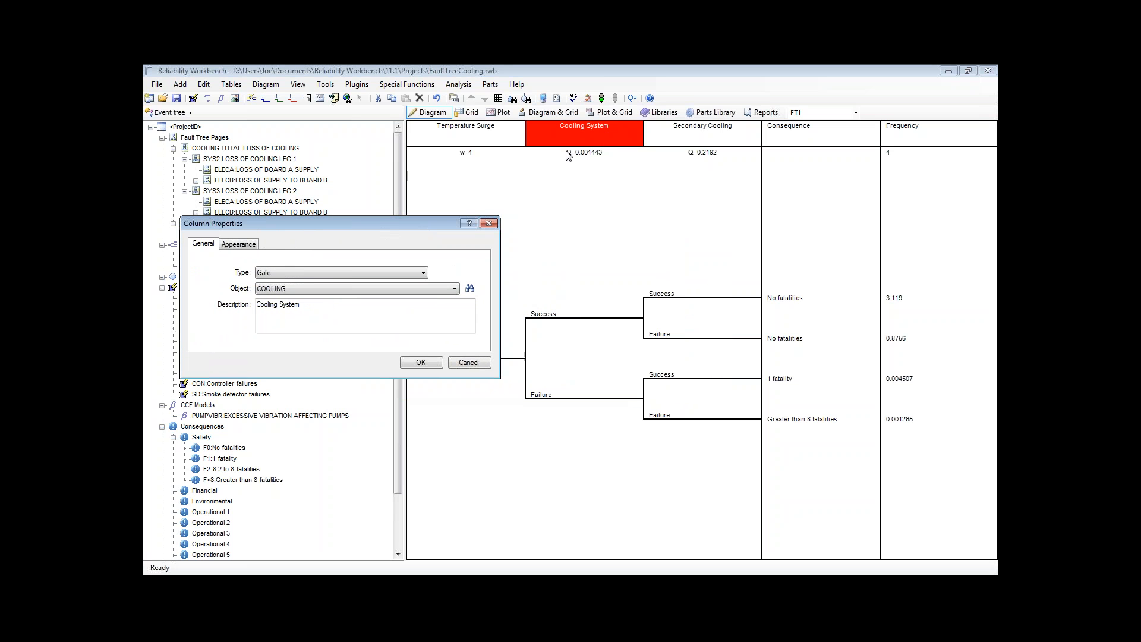
click(468, 363)
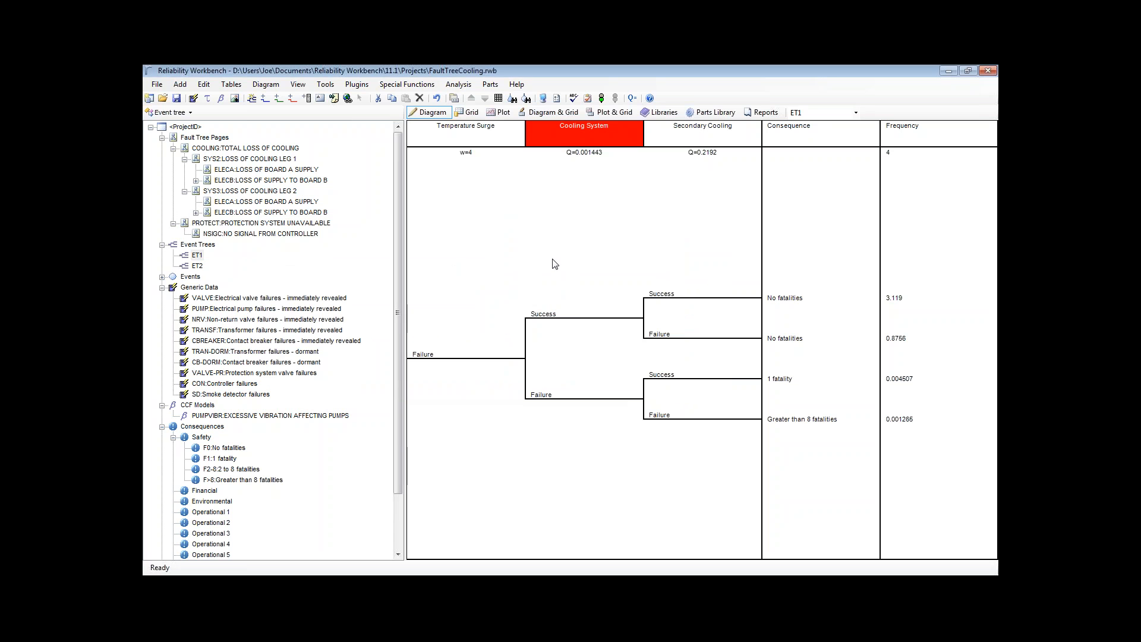
key(alt+Tab)
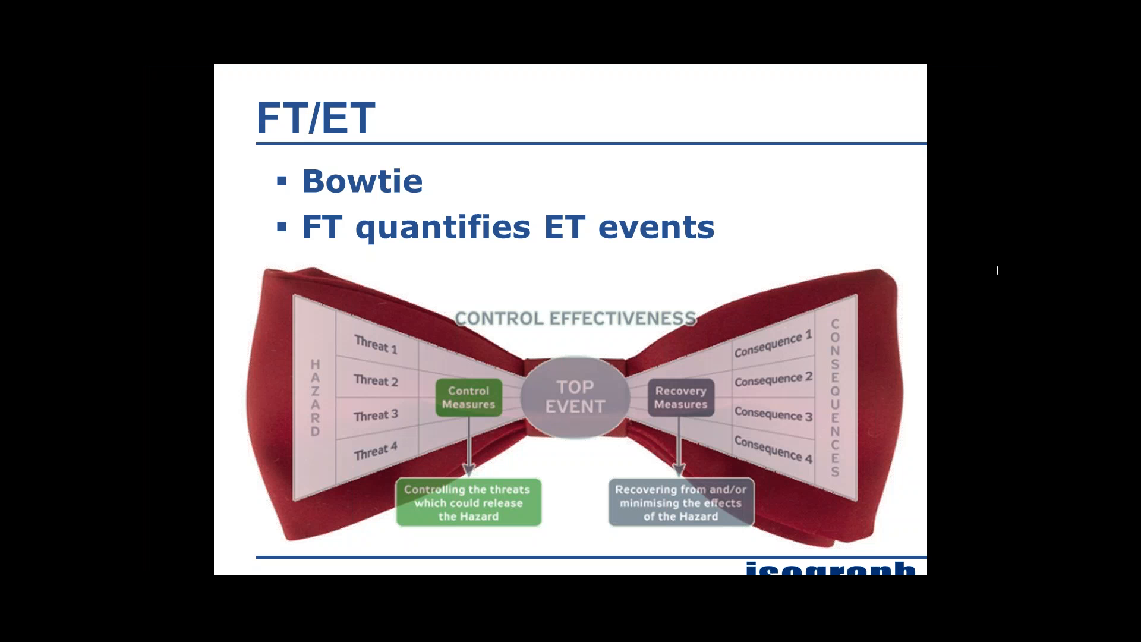
key(Right)
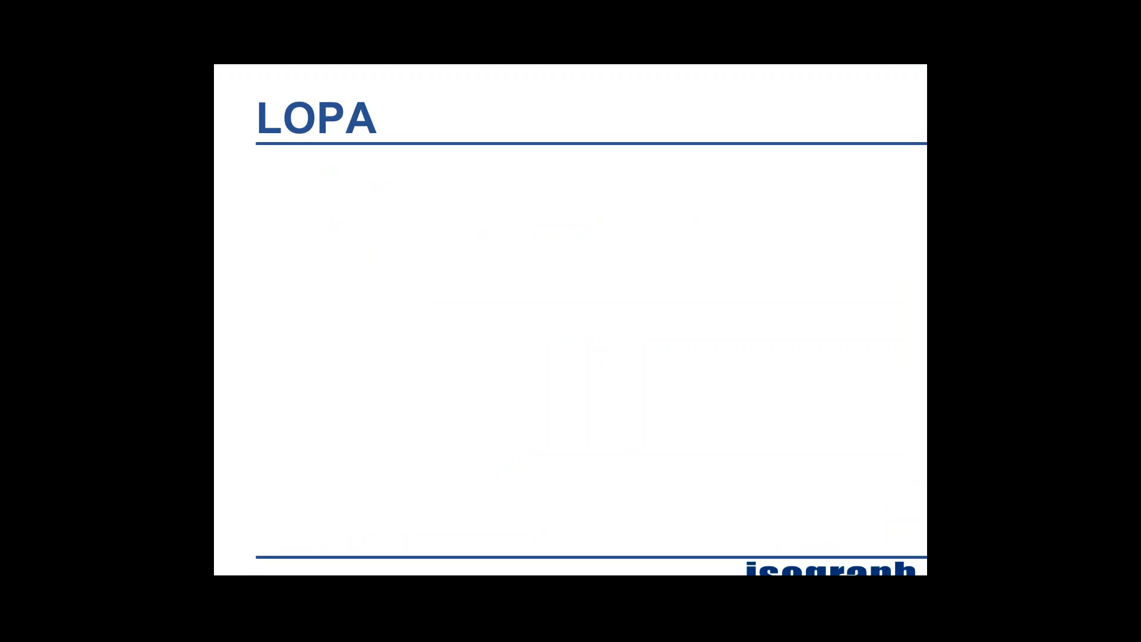
key(Right)
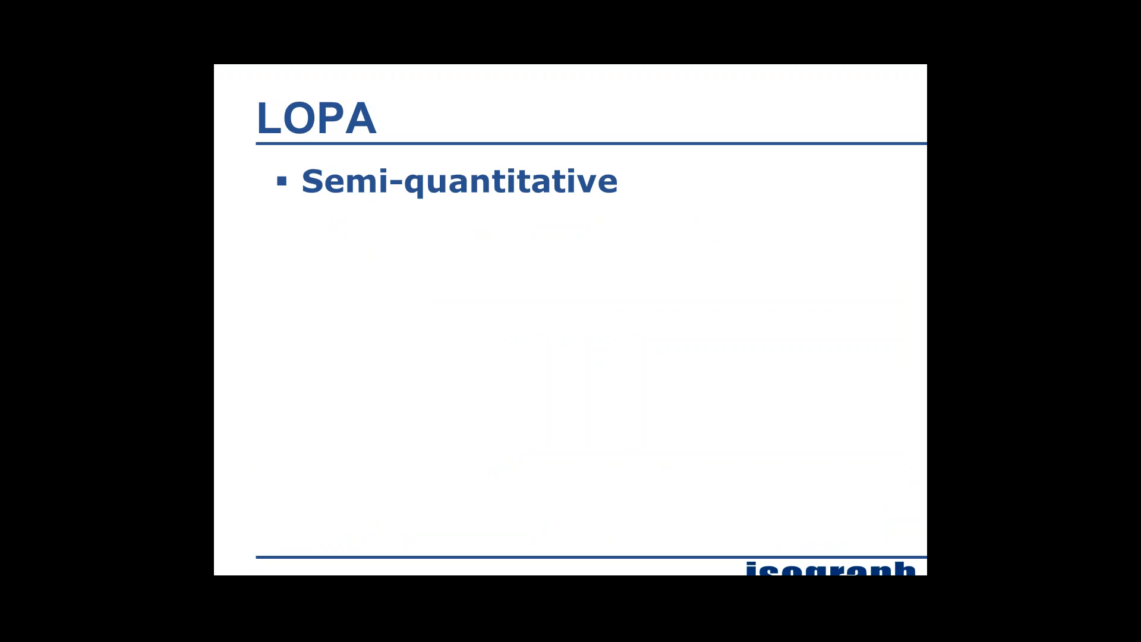
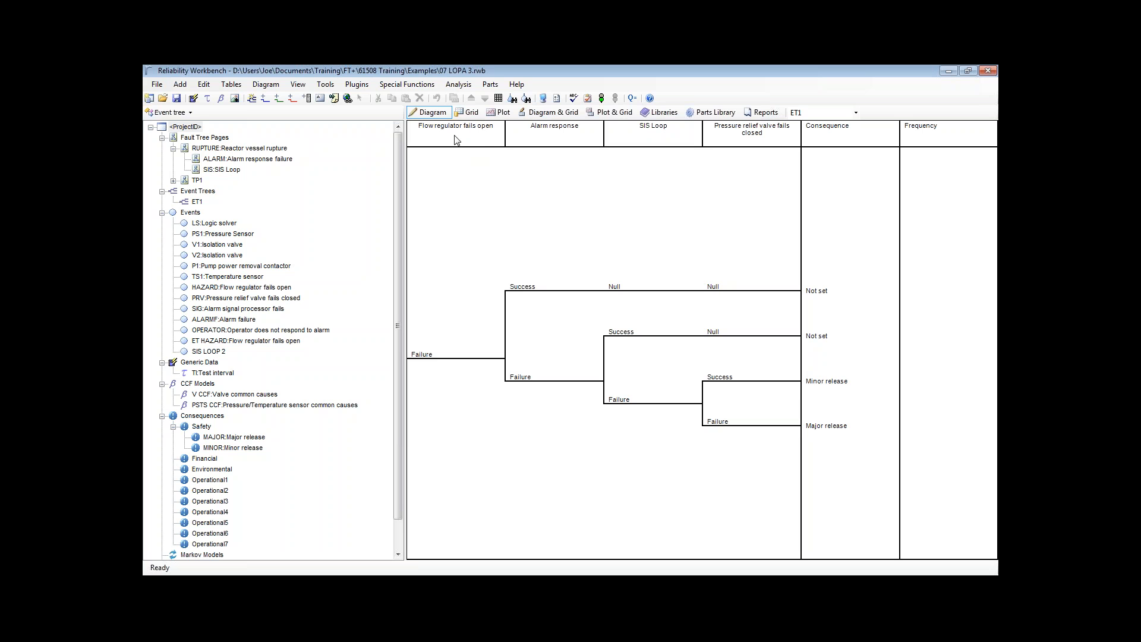
Examine the initiating event column of ET1 and the ALARM and SIS Loop fault tree pages.
click(454, 135)
click(458, 160)
click(244, 161)
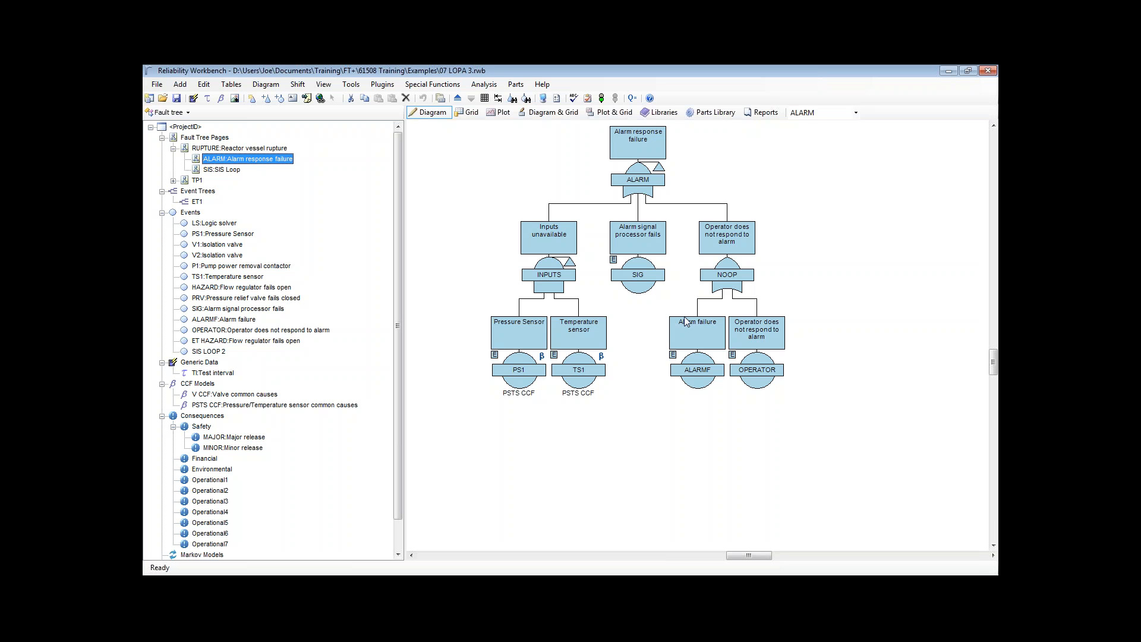
click(221, 170)
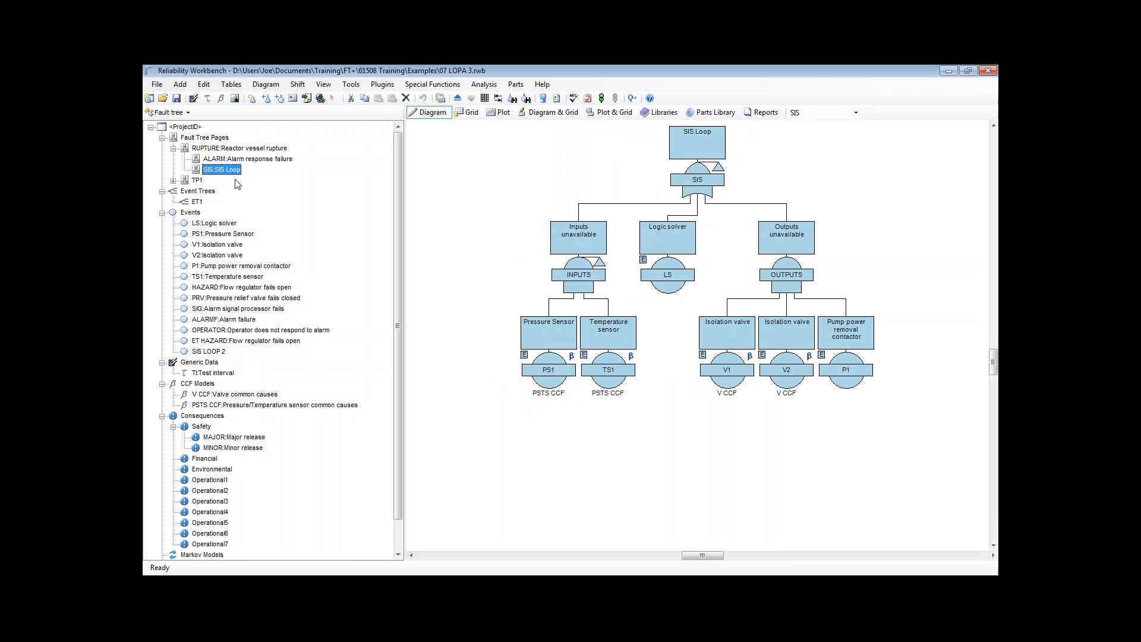
Show event tree ET1 of the LOPA project and perform the analysis.
click(197, 202)
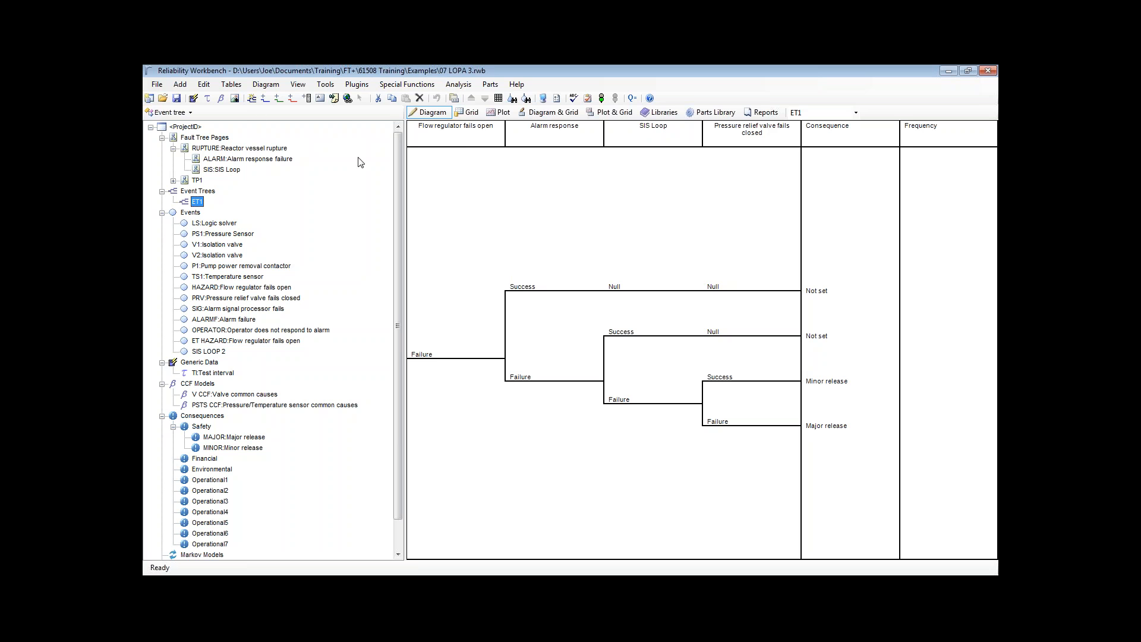
click(601, 98)
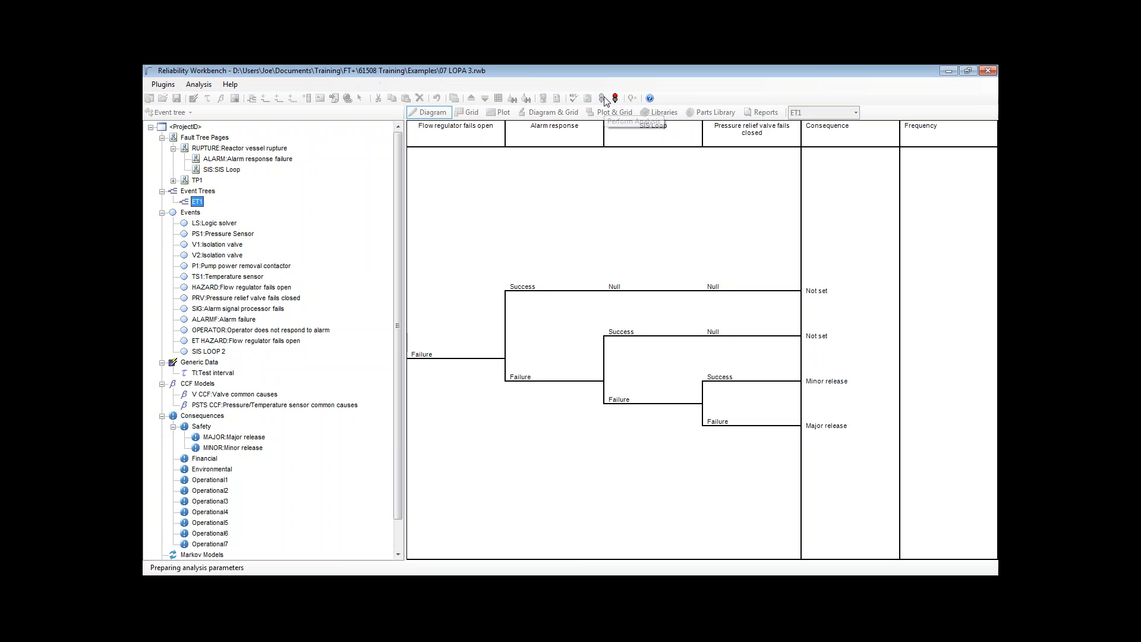
click(602, 369)
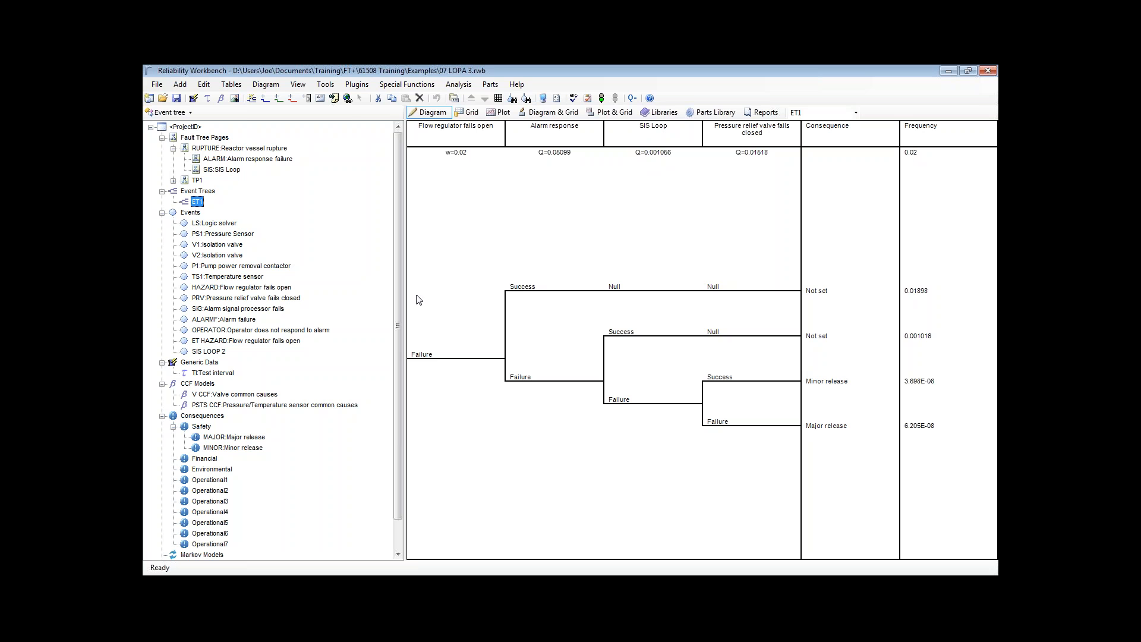
Examine the Alarm response and SIS Loop columns and the Major release and Minor release outcomes in ET1.
click(592, 134)
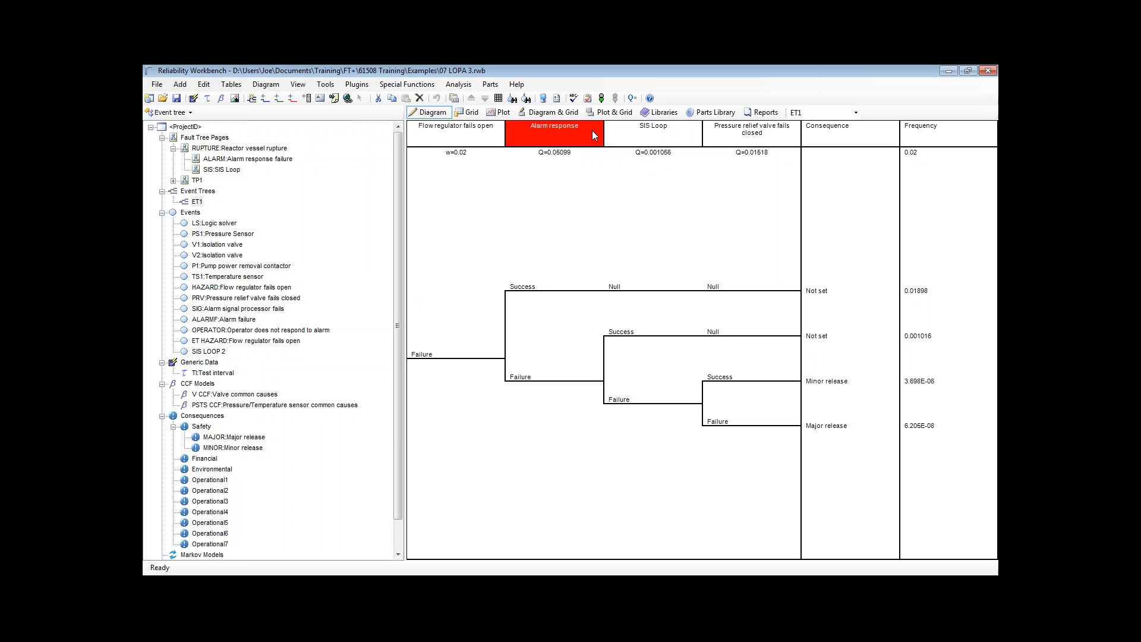
click(660, 140)
click(552, 142)
click(664, 136)
click(573, 142)
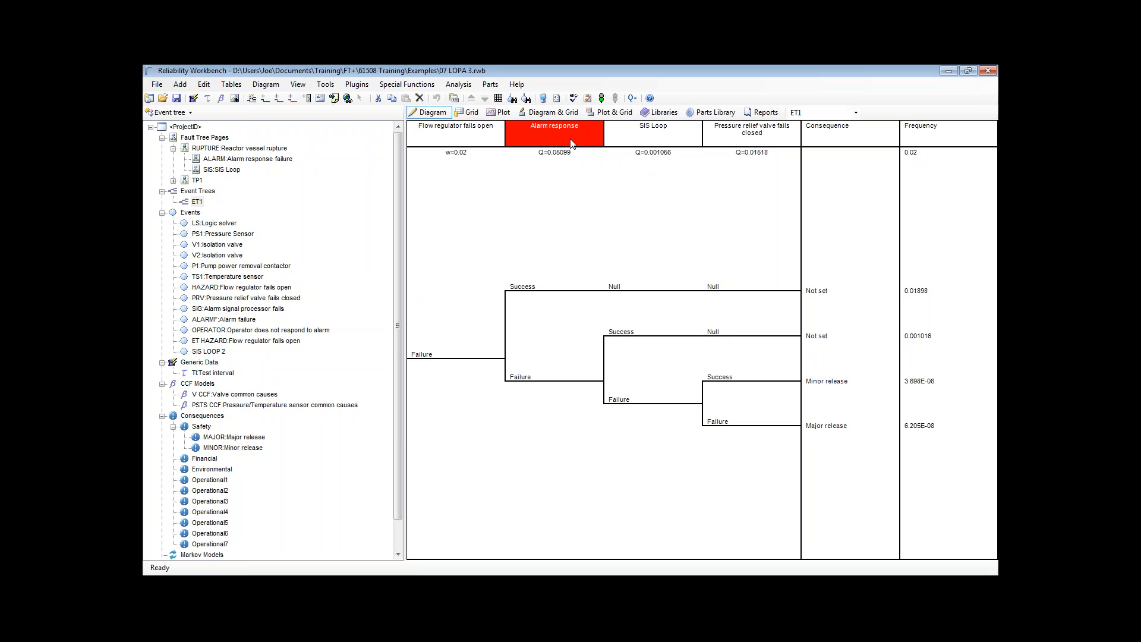
click(941, 434)
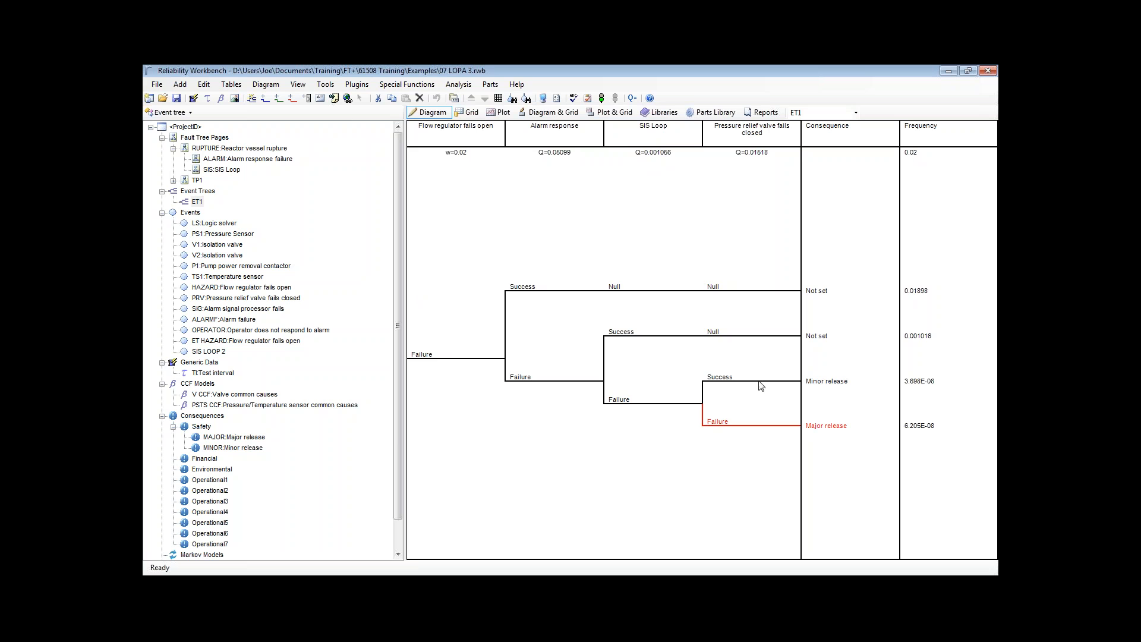
click(830, 386)
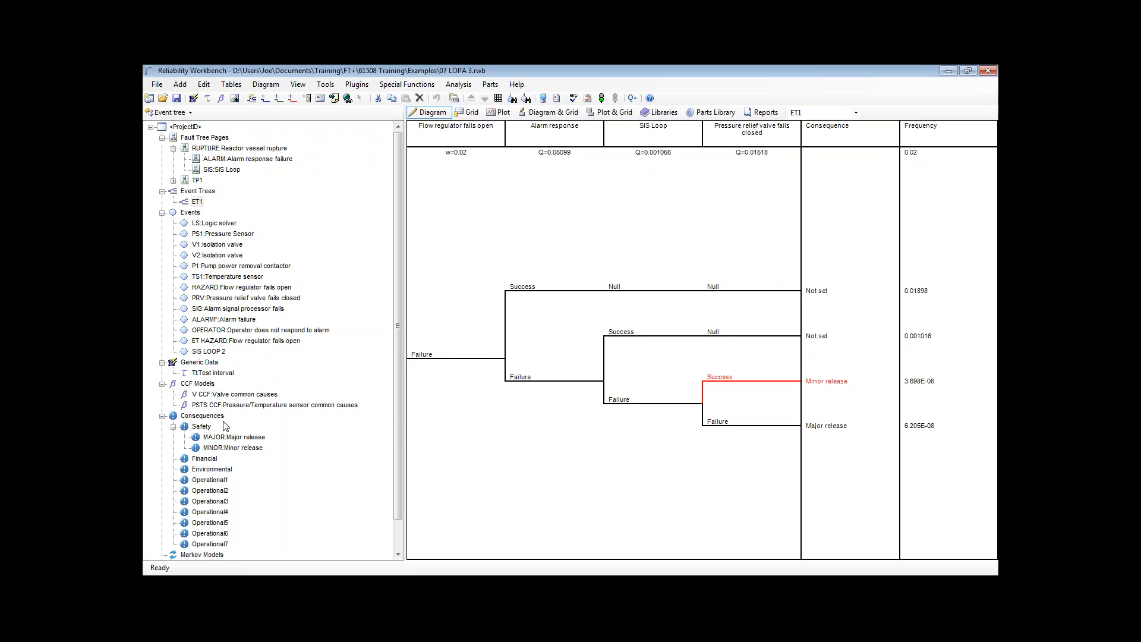
Check the weight of the Major release consequence and compare the frequencies of the major and minor release branches.
click(236, 439)
double_click(236, 439)
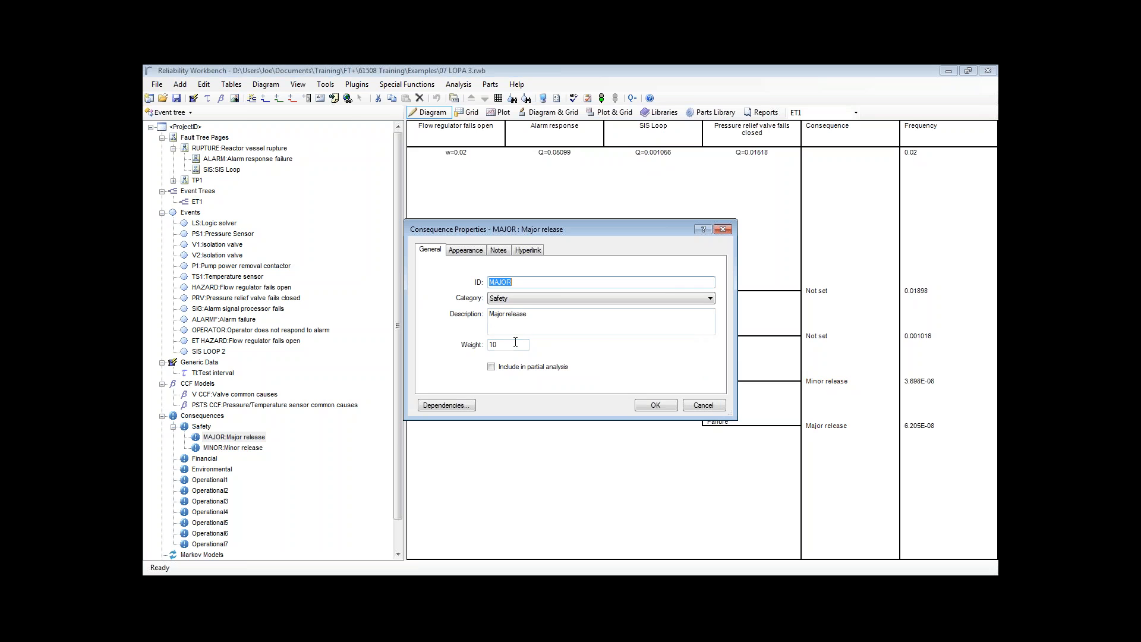
click(712, 405)
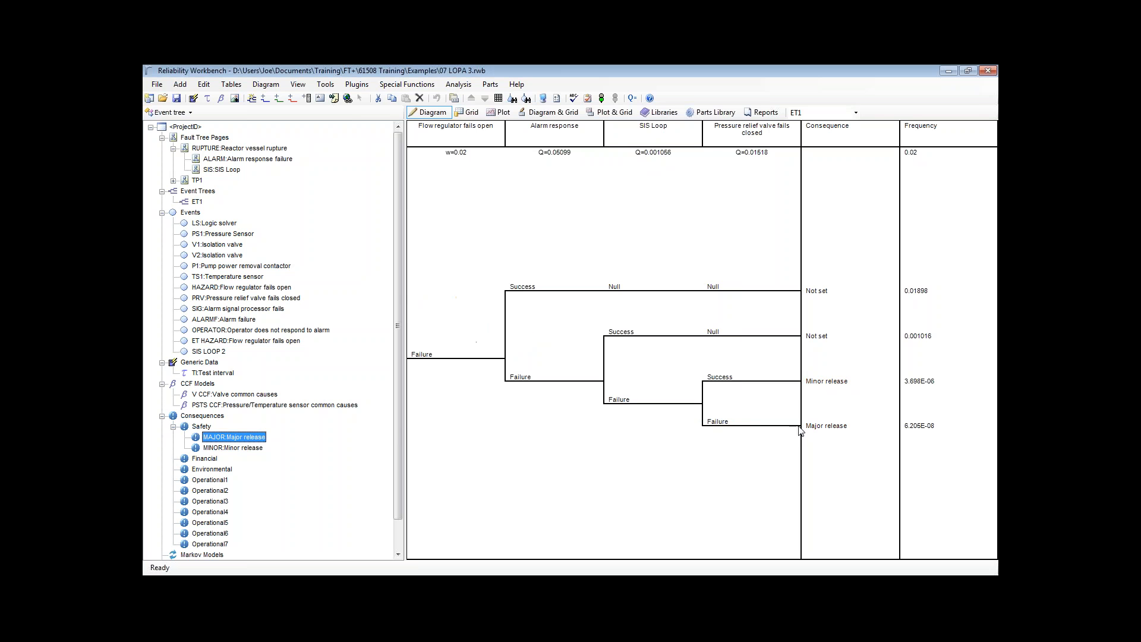
click(936, 438)
click(962, 387)
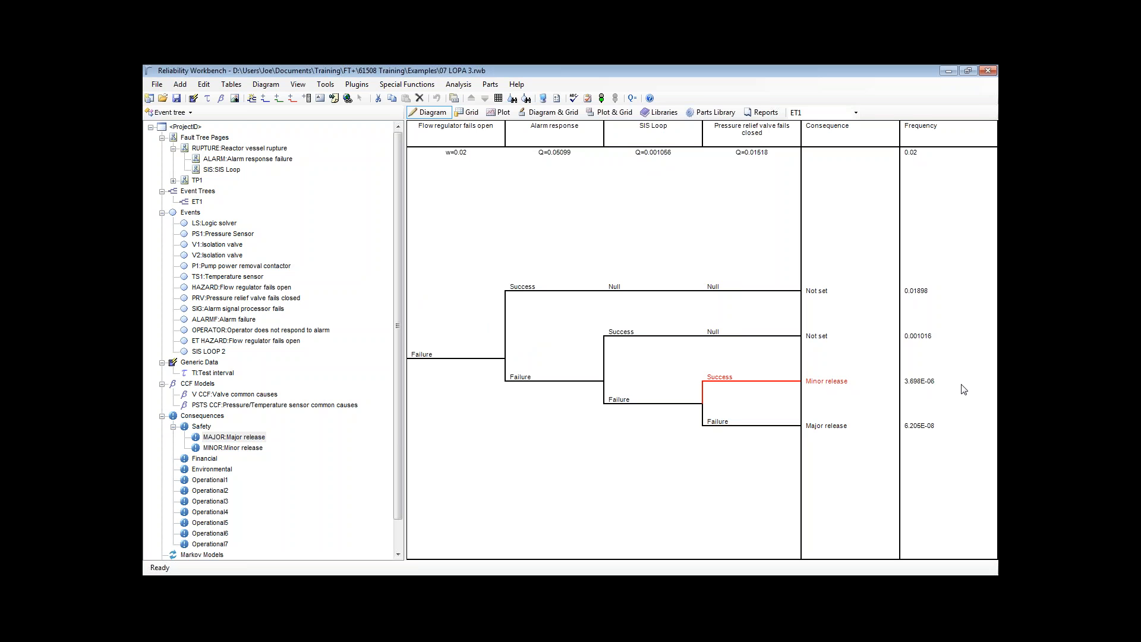
Examine the summary results for consequence MAJOR and the Safety category's point risk, including the overall risk, in the results summary and close it.
click(632, 98)
drag(595, 175, 411, 155)
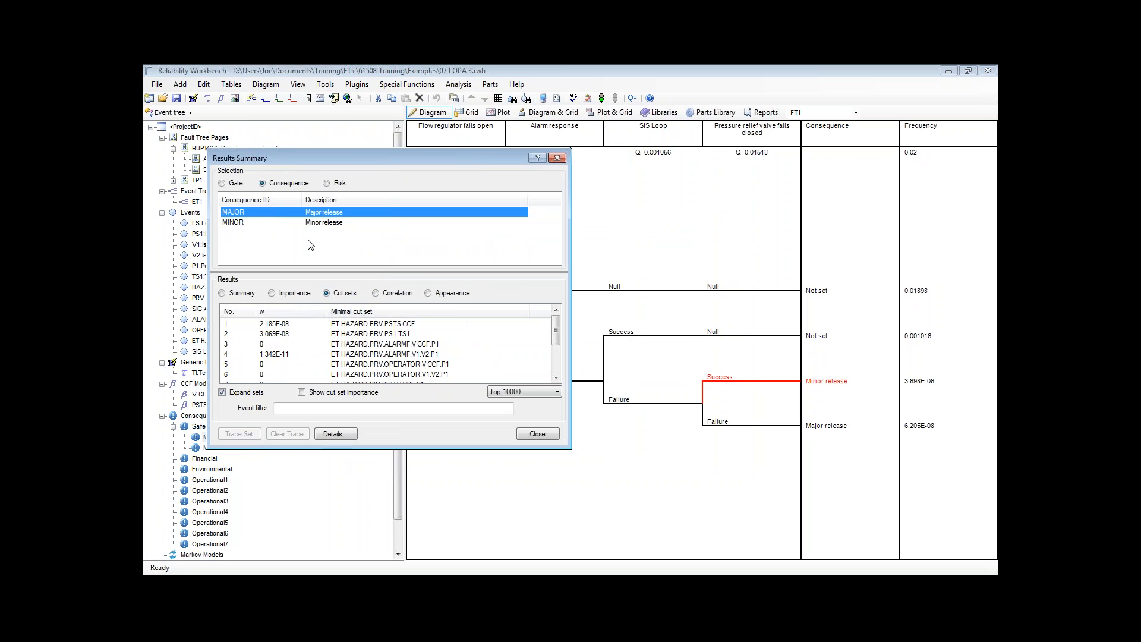
click(222, 293)
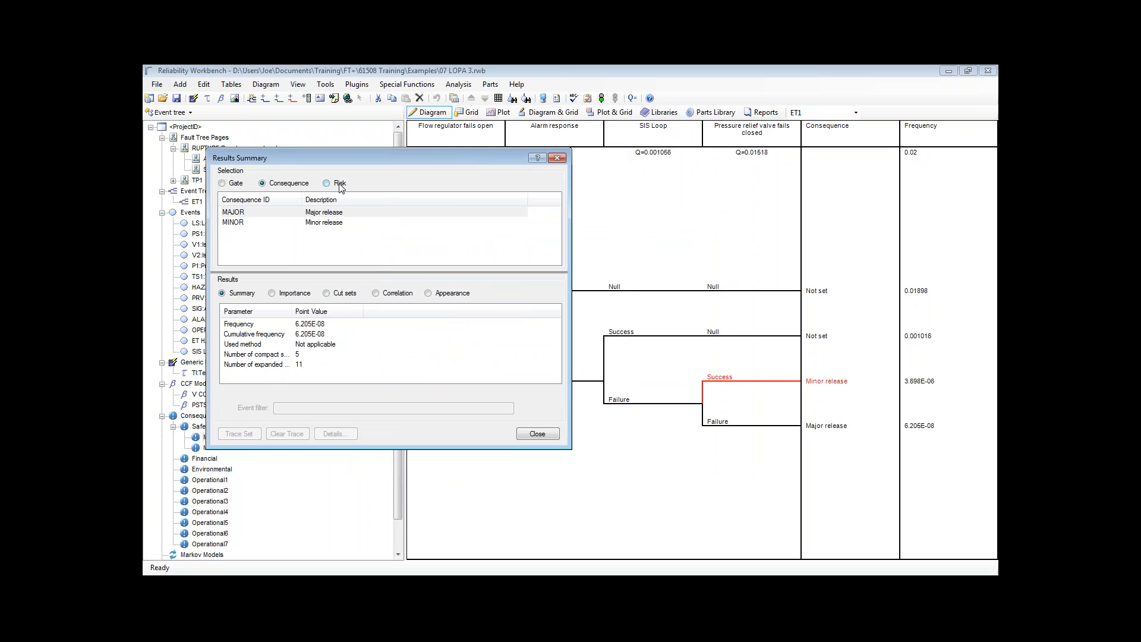
click(340, 185)
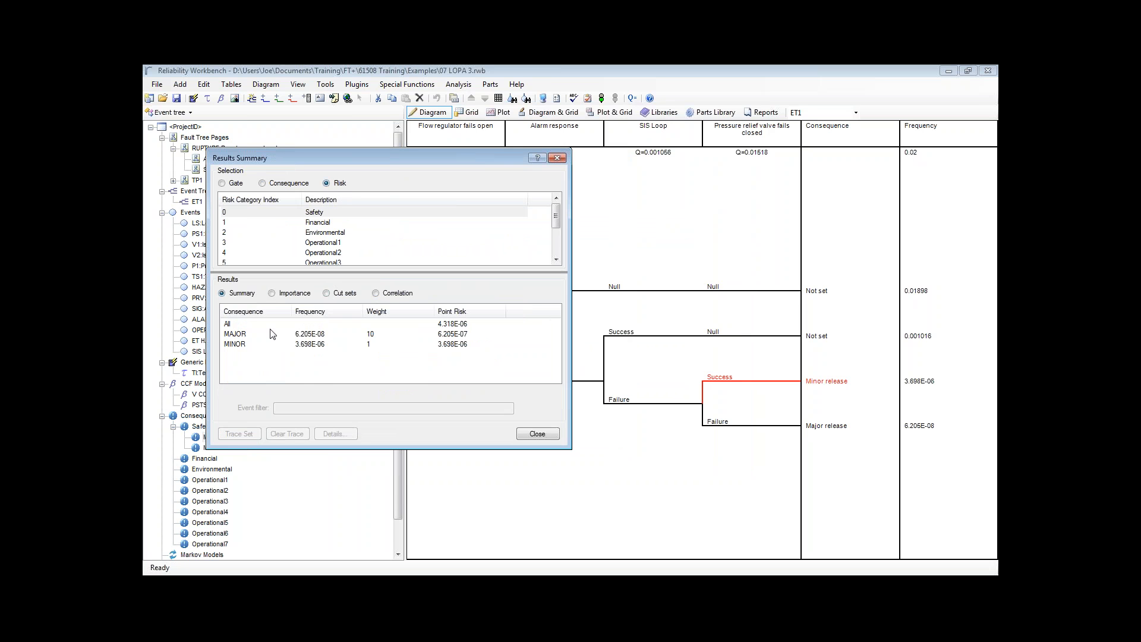
click(327, 335)
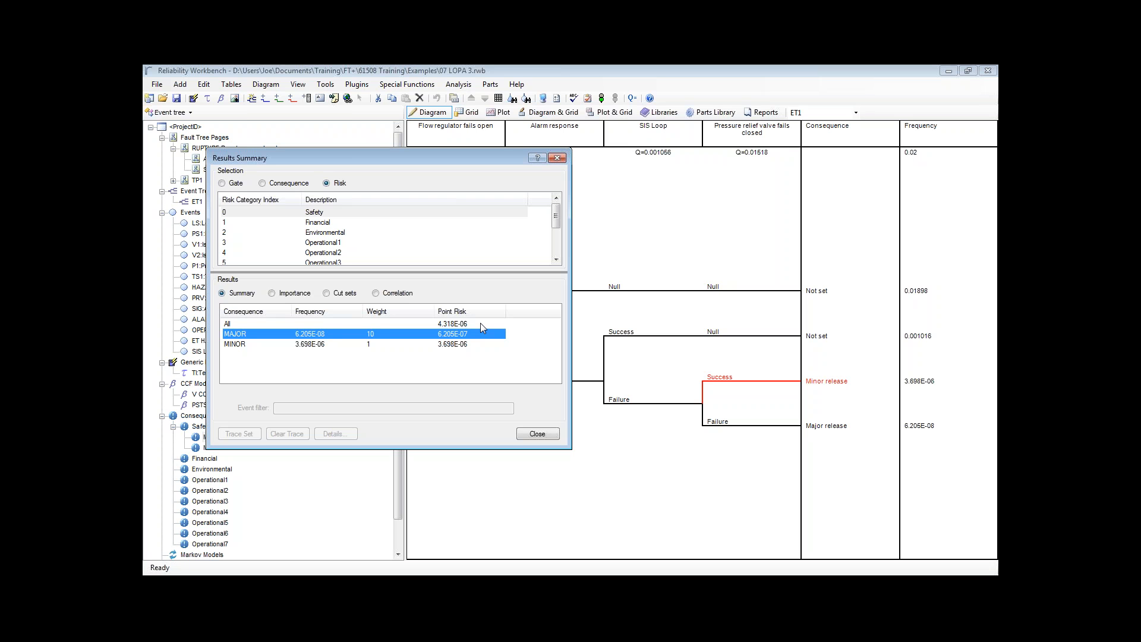
click(481, 324)
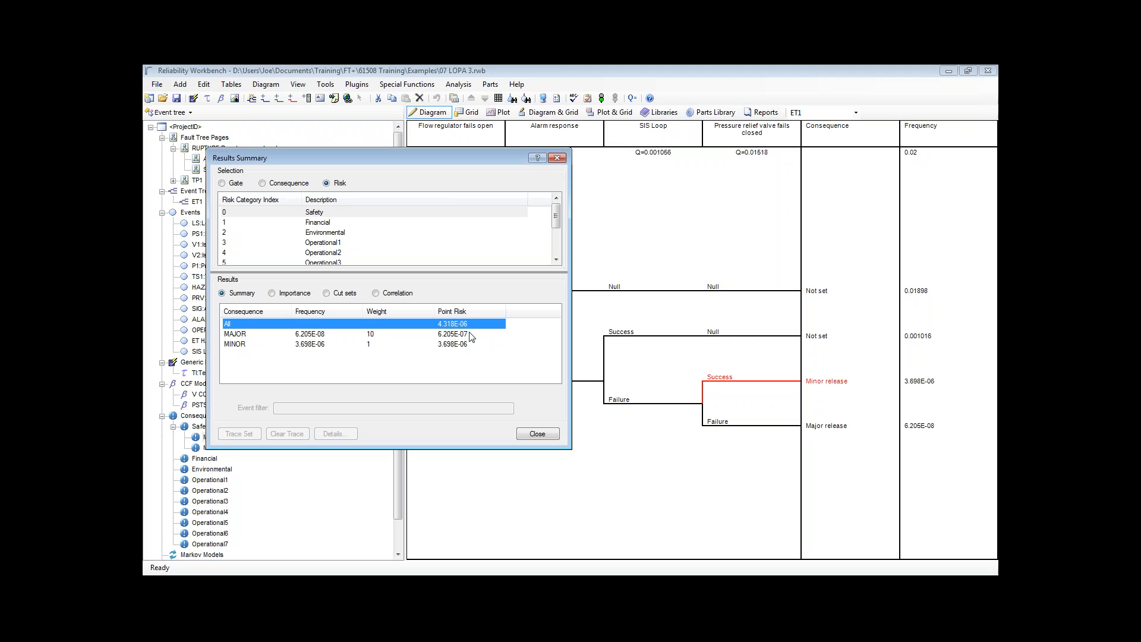
click(537, 434)
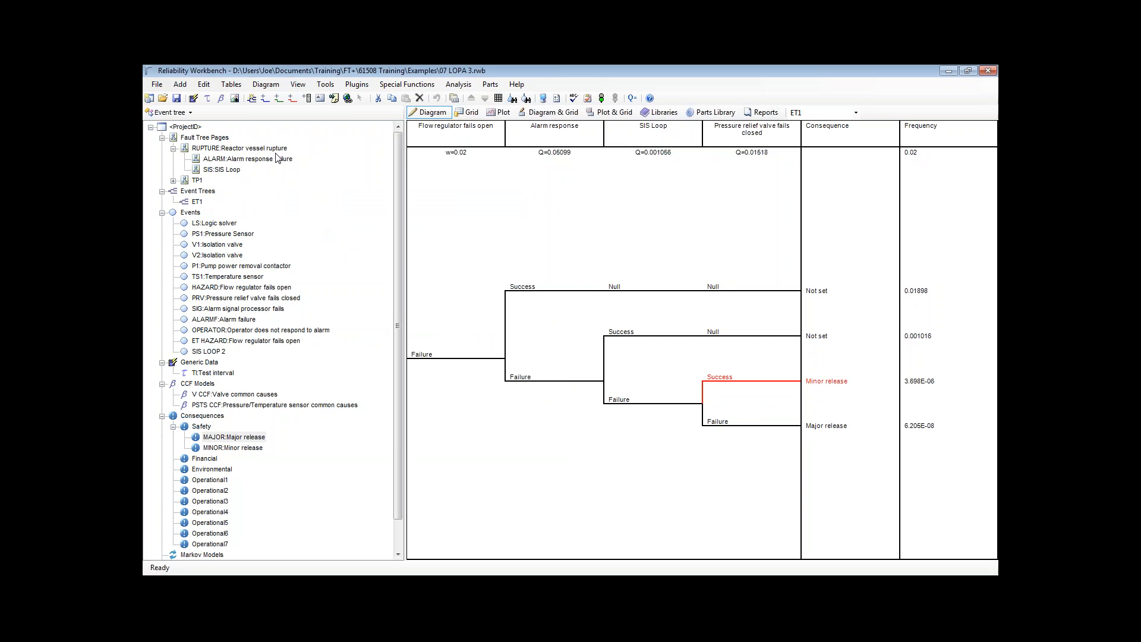
Examine the RUPTURE and ALARM fault tree pages and open and close the ALARM gate's properties without changes.
double_click(241, 150)
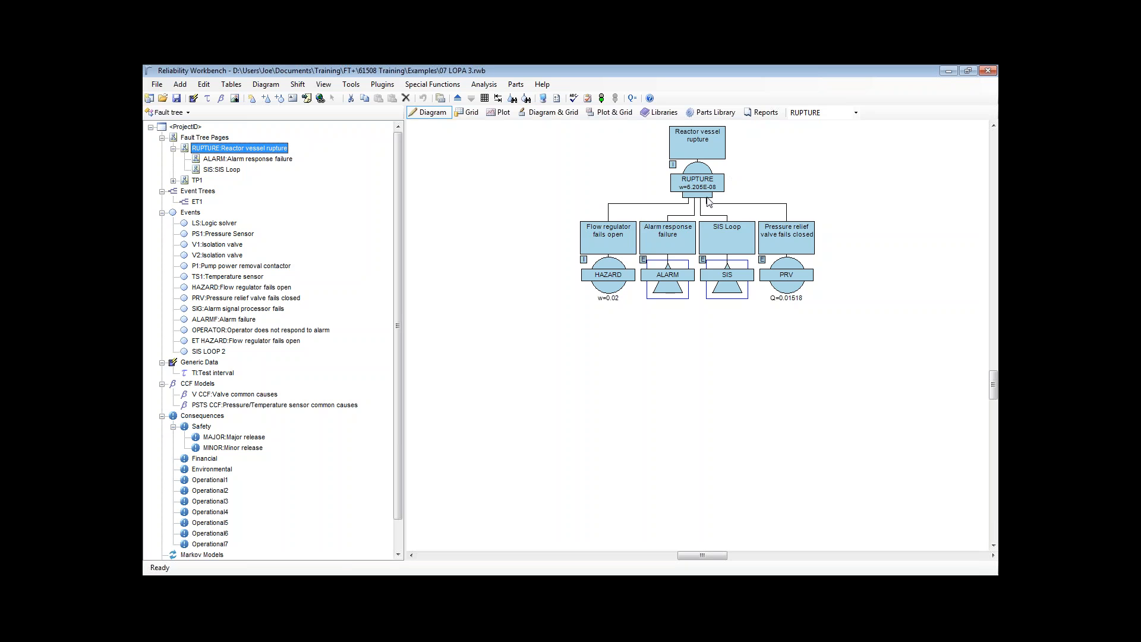
double_click(233, 161)
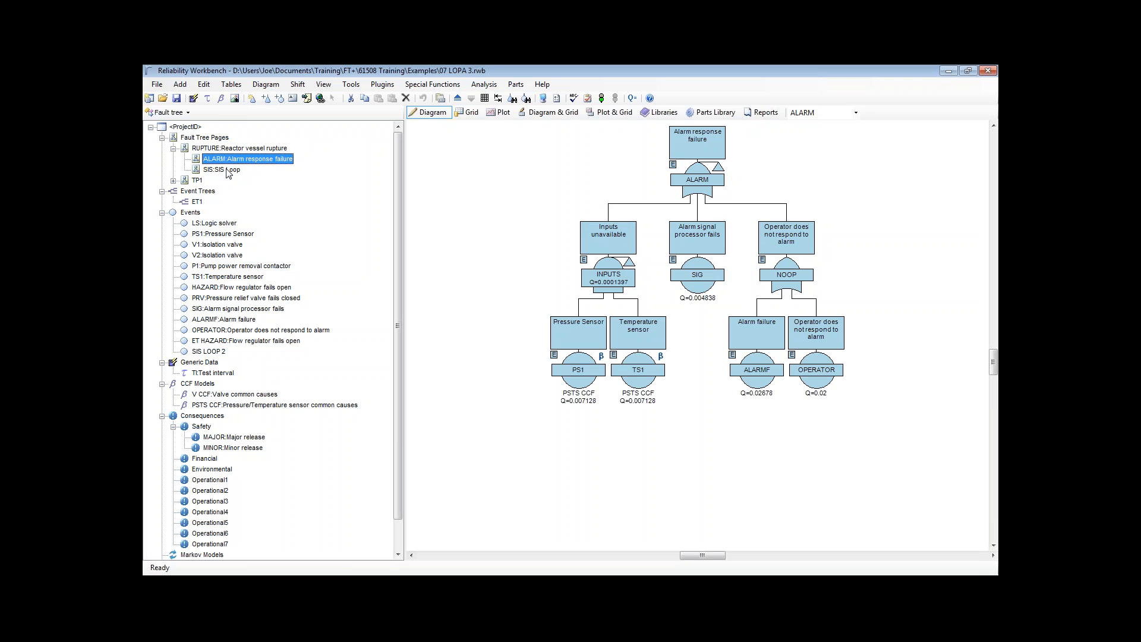
double_click(706, 156)
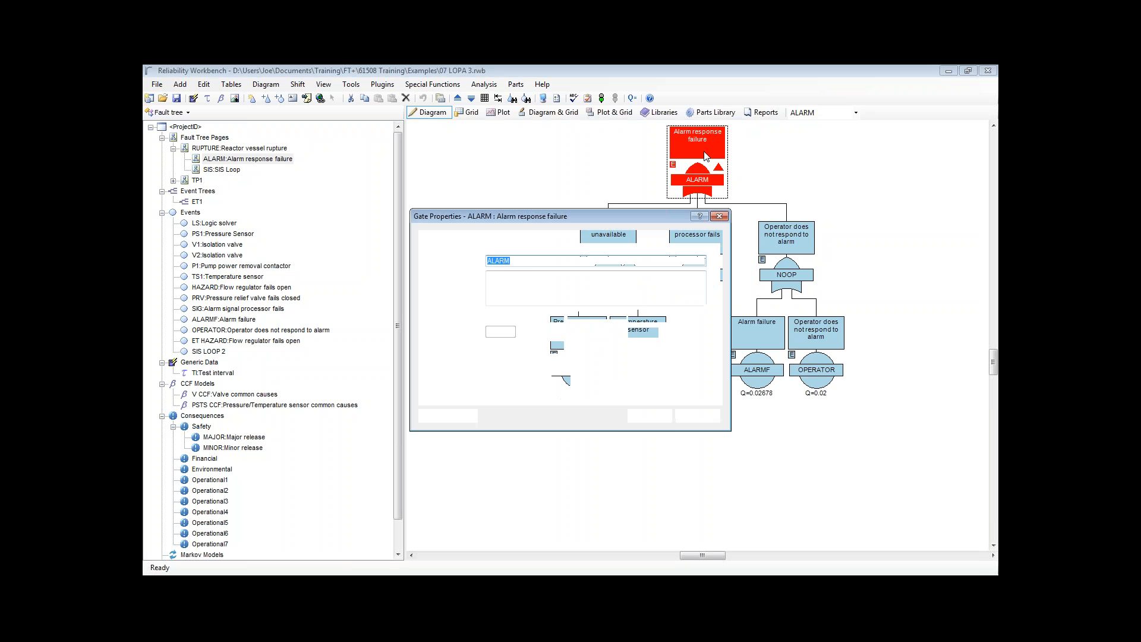
click(700, 415)
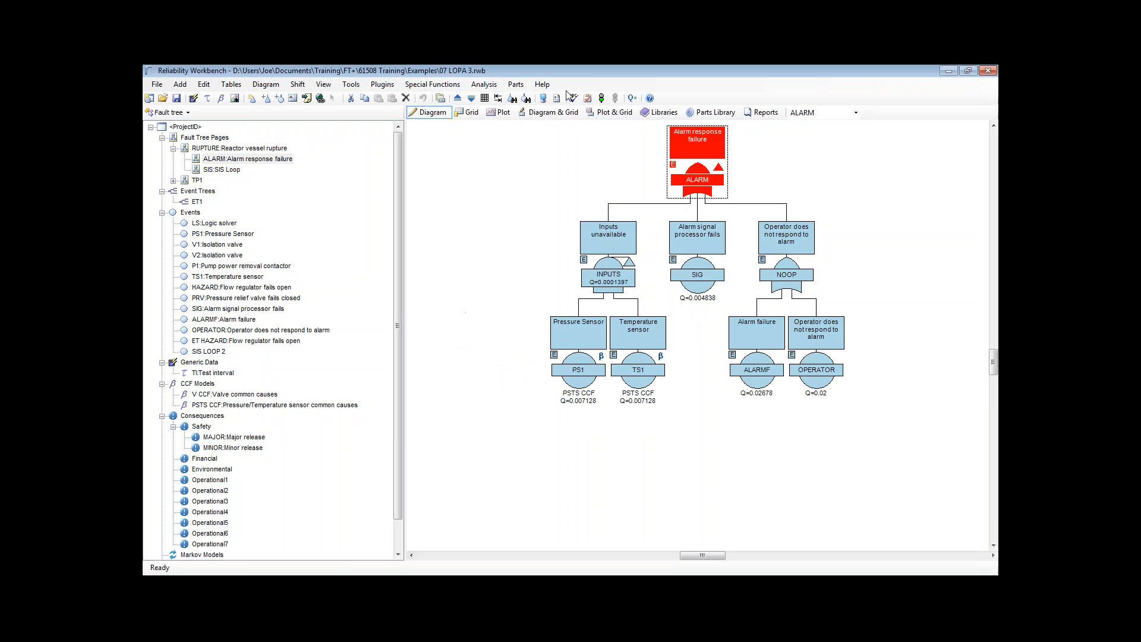
Set the analysis to retain results for all gates.
click(493, 88)
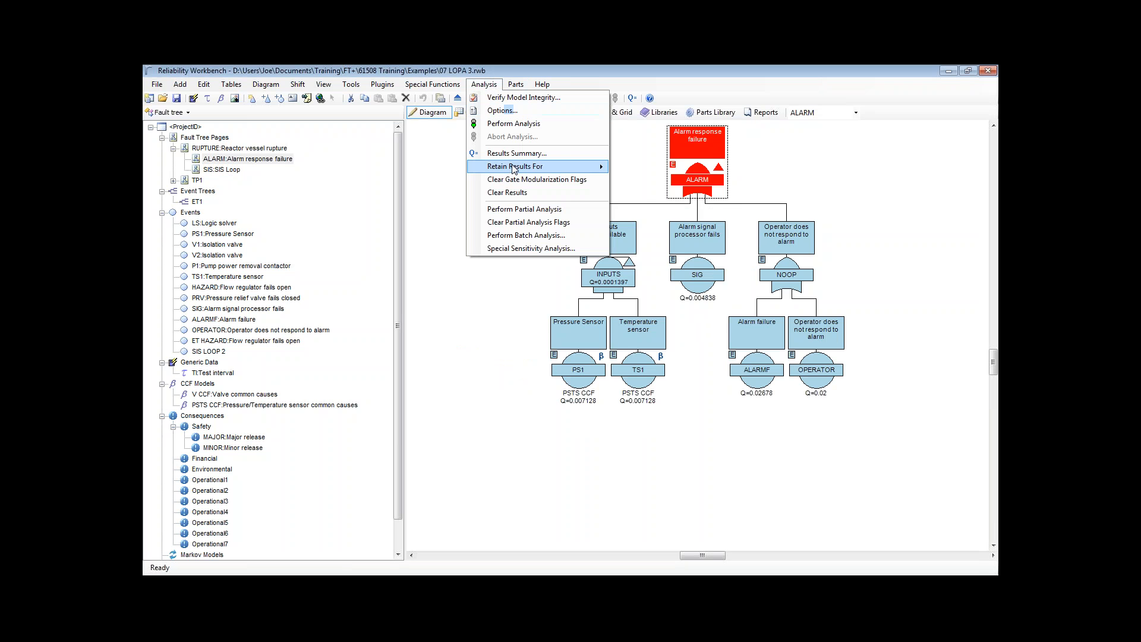
mouse_move(514, 167)
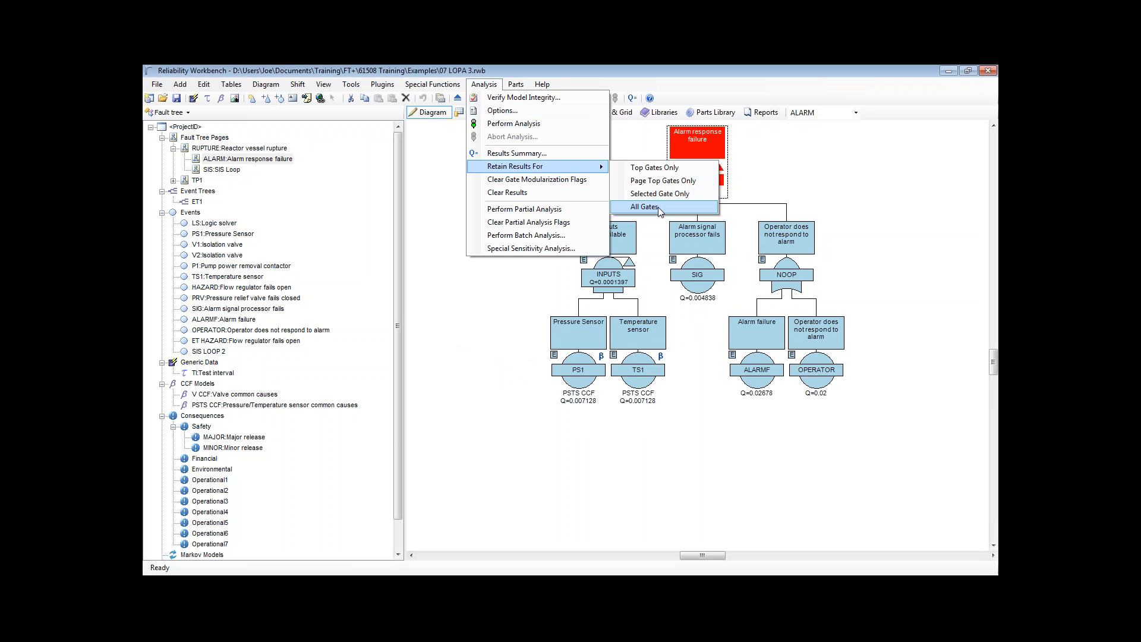
click(658, 207)
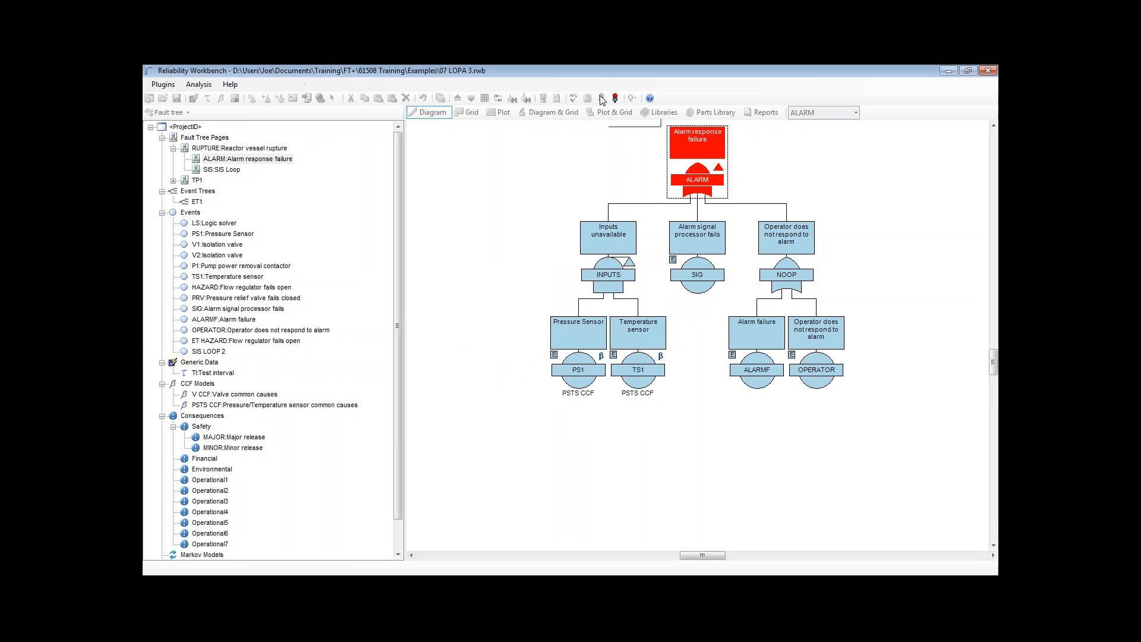
Complete the analysis run, set the displayed gate results to Risk reduction factor, and view the SIS Loop fault tree page.
click(599, 366)
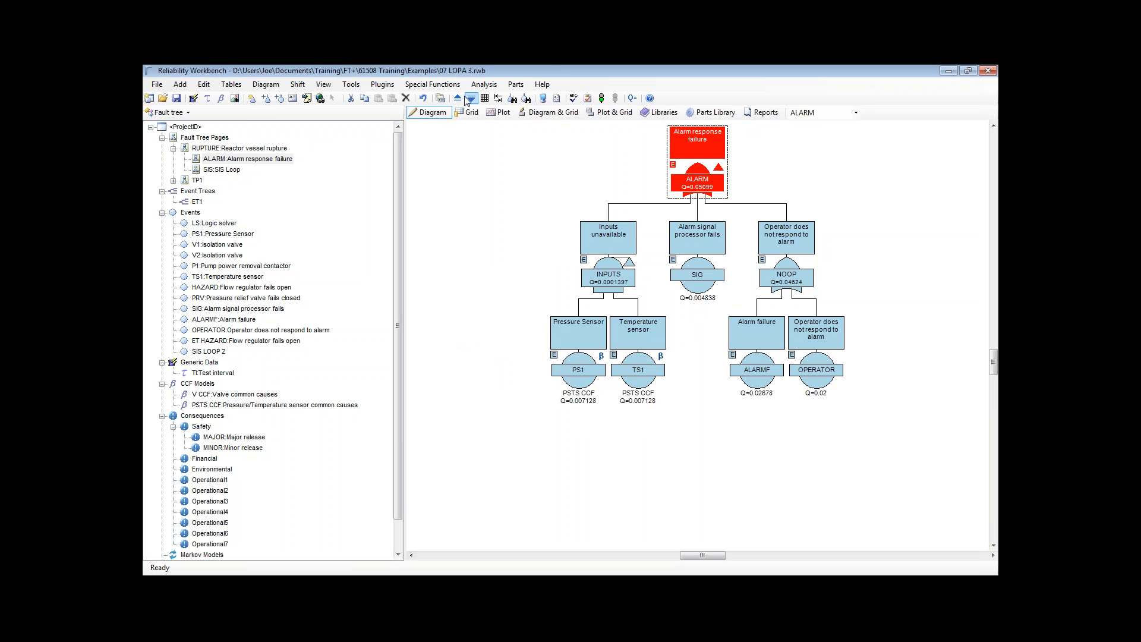
click(327, 85)
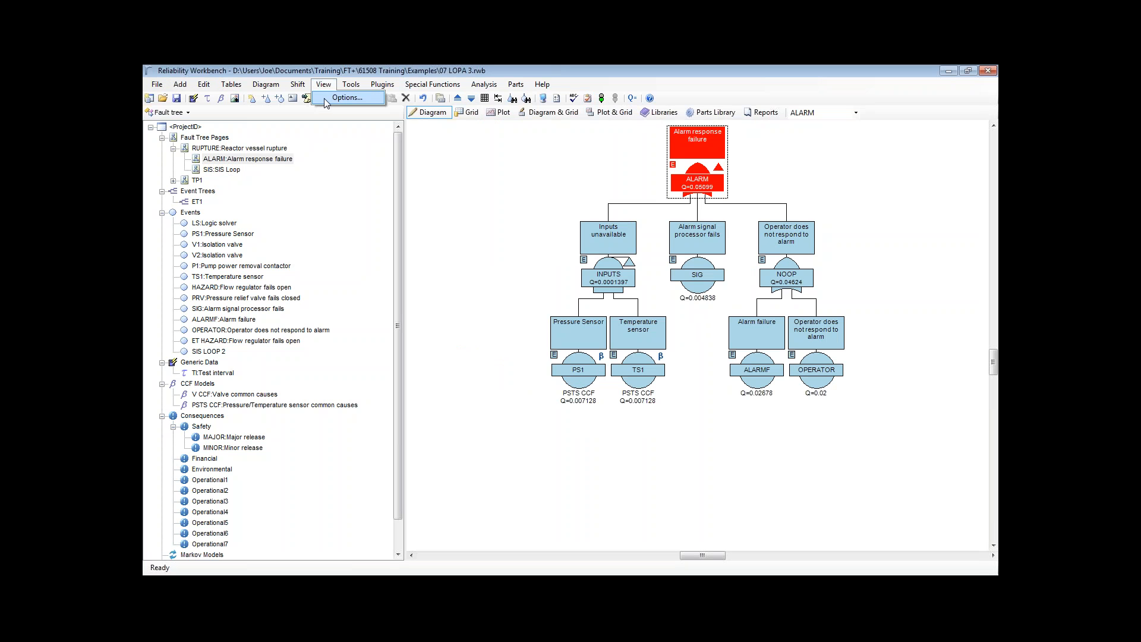
click(324, 98)
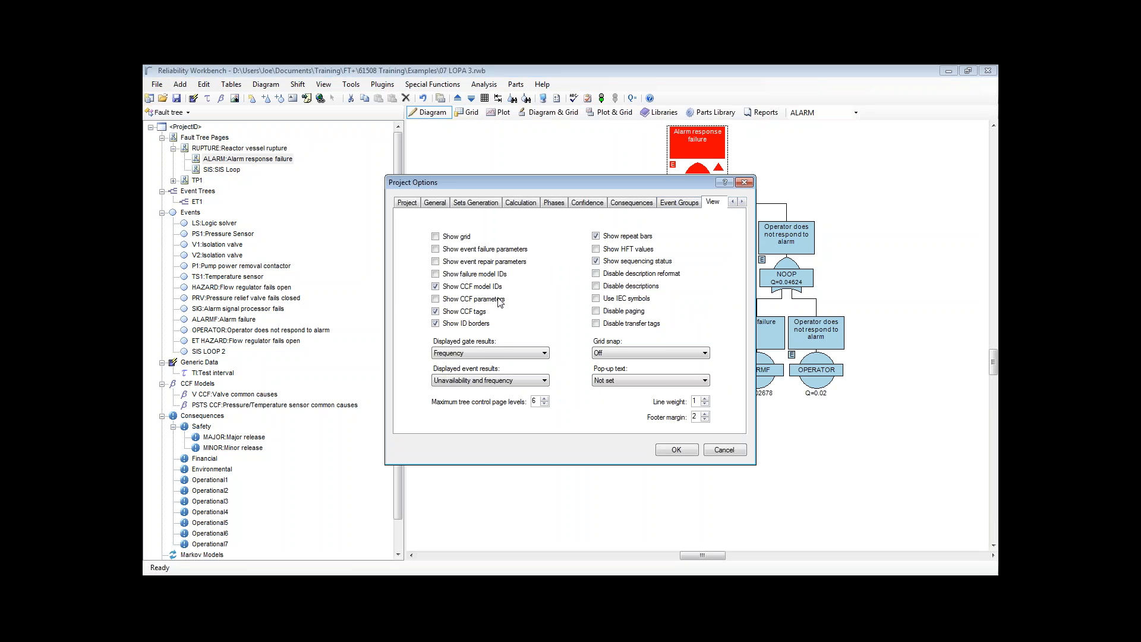
click(491, 353)
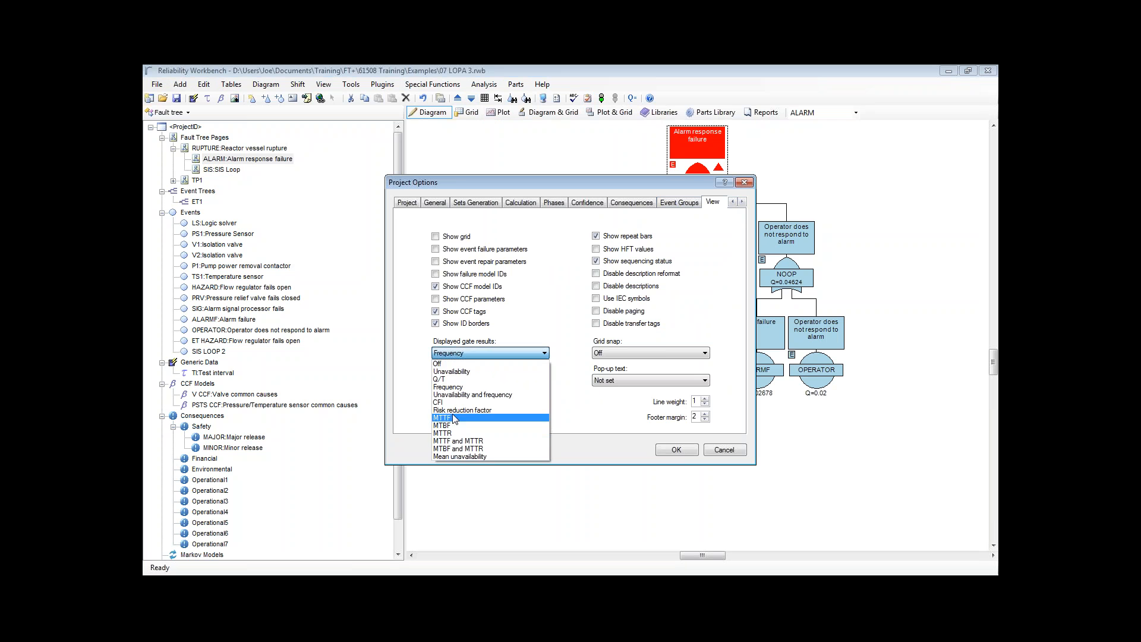
click(483, 410)
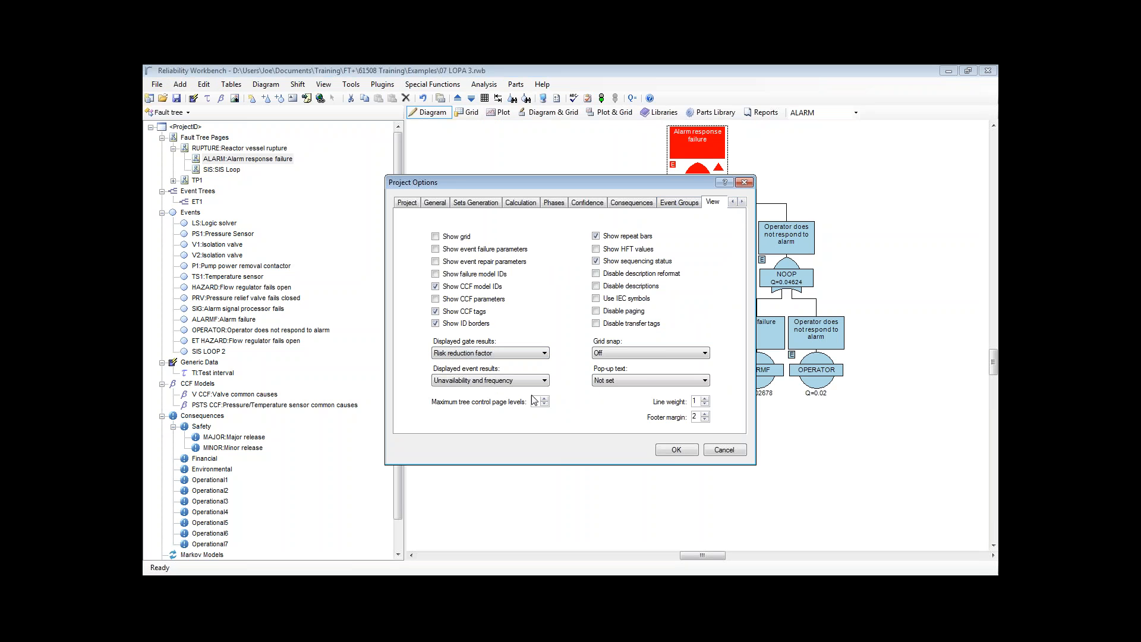
click(674, 451)
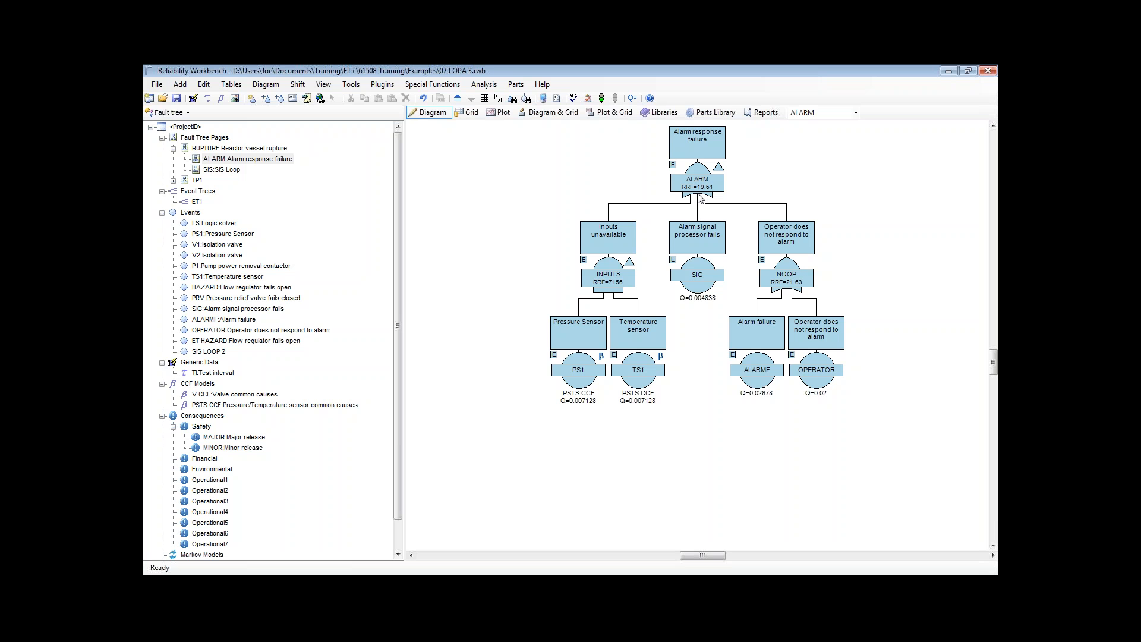
click(222, 170)
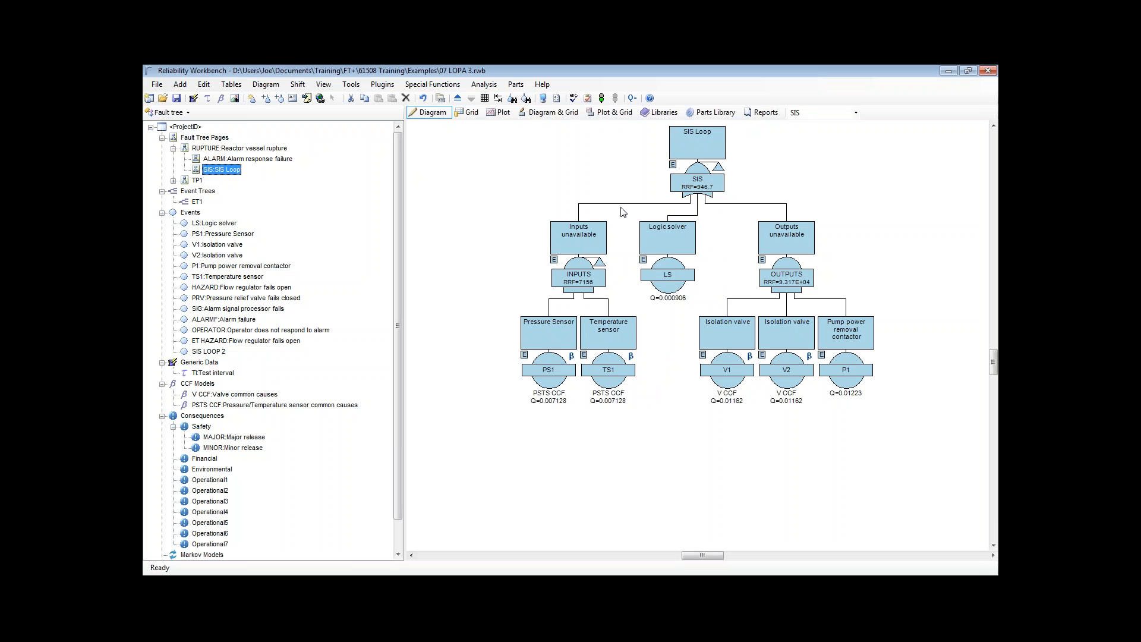
Return to event tree ET1 and display the Safety risk category's importance results in an enlarged results summary.
click(198, 201)
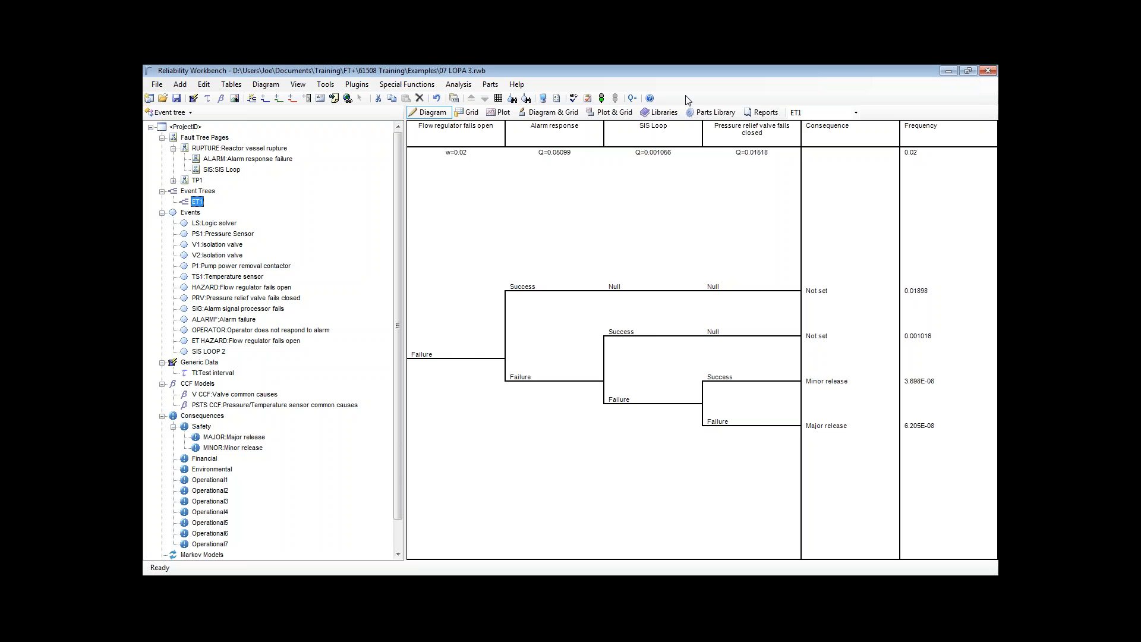
click(631, 98)
drag(484, 174, 298, 174)
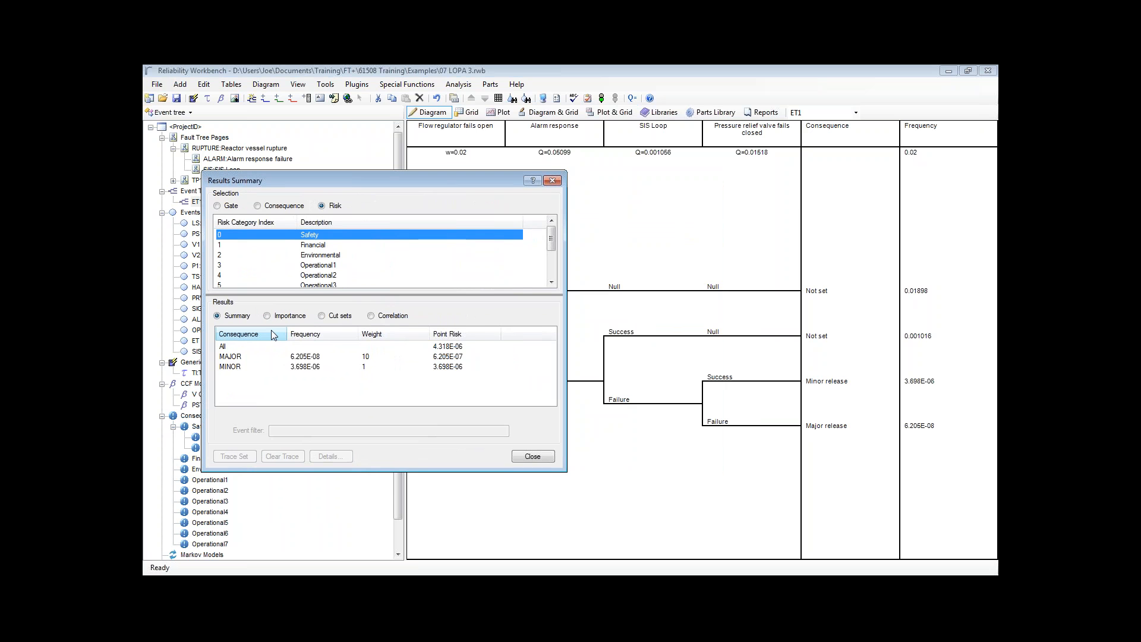
click(277, 317)
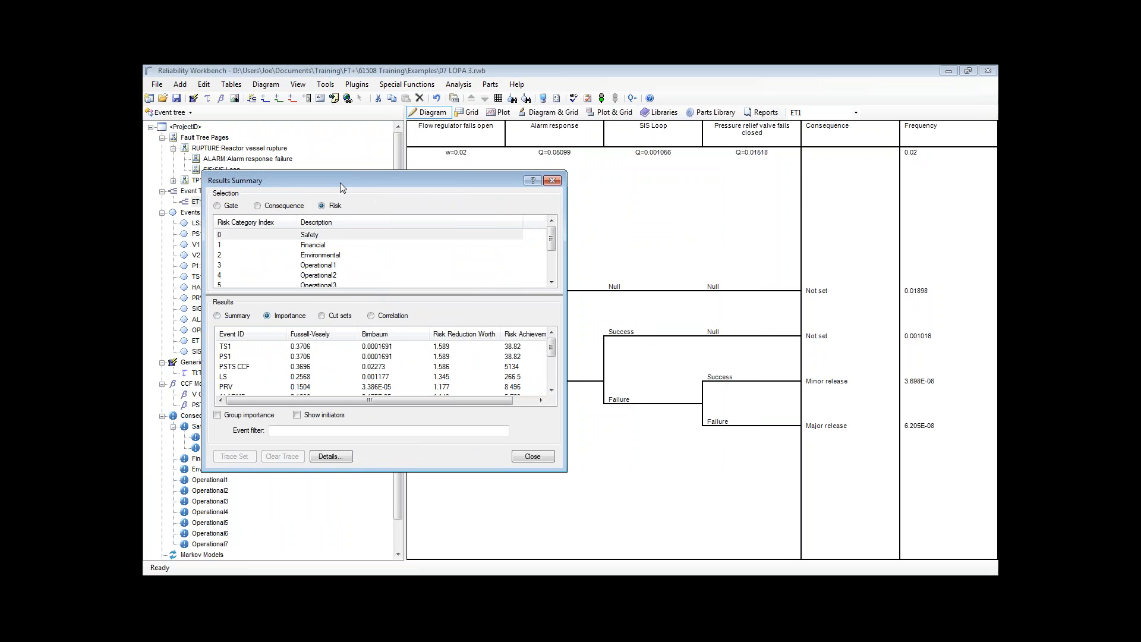
drag(340, 183, 317, 127)
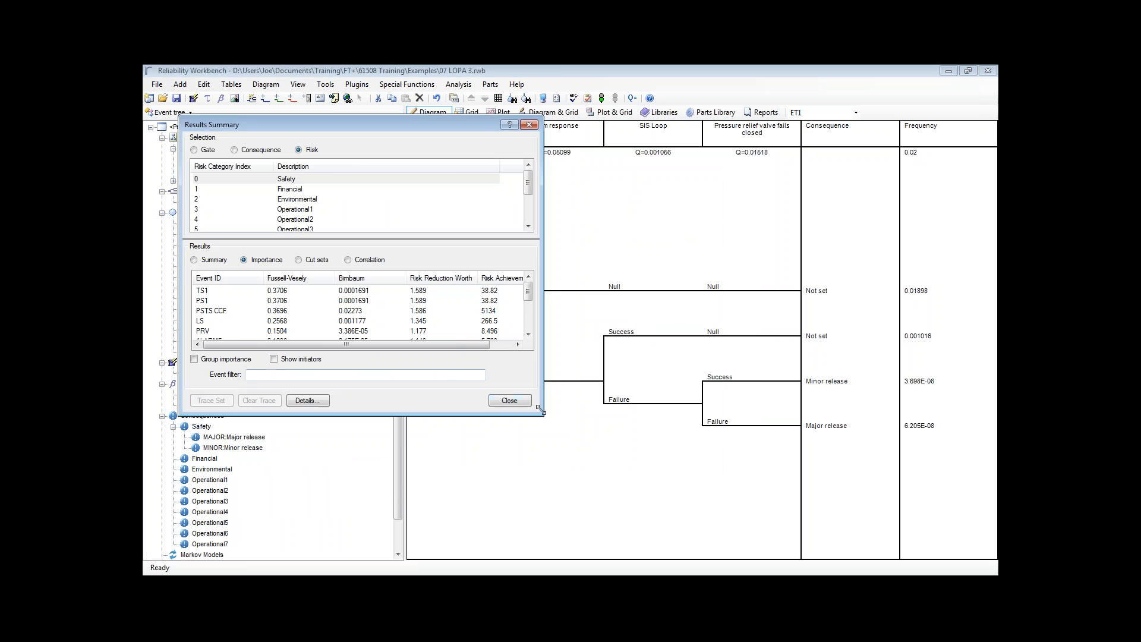
drag(542, 414, 625, 529)
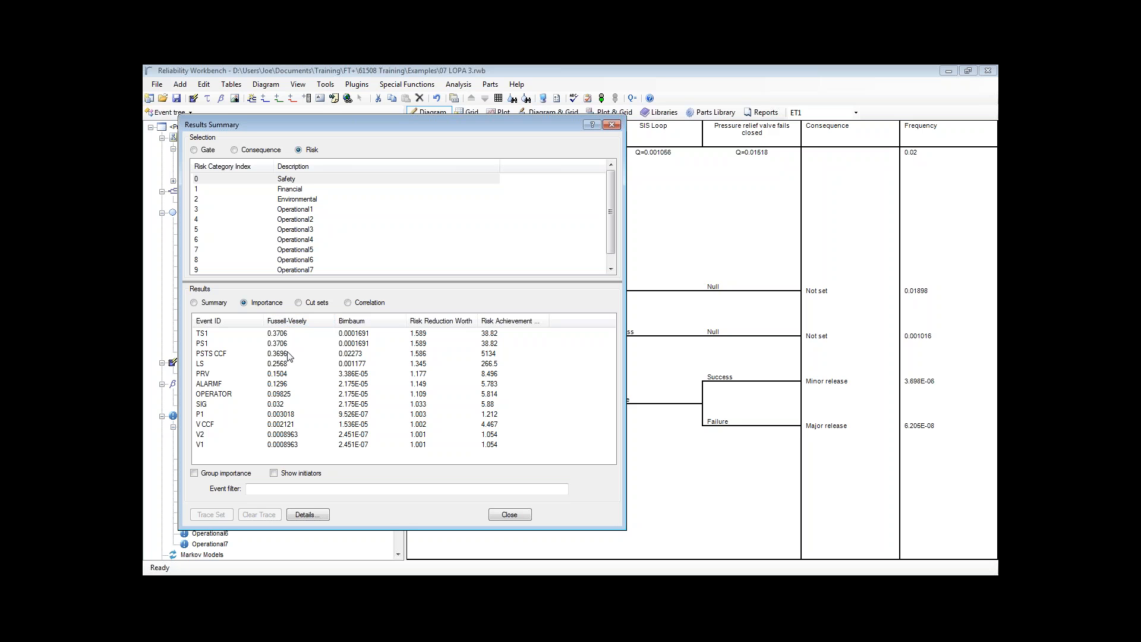
Examine the importance measures of TS1 and PSTS CCF, widening the columns to read Risk Achievement Worth, and close the results summary.
click(228, 334)
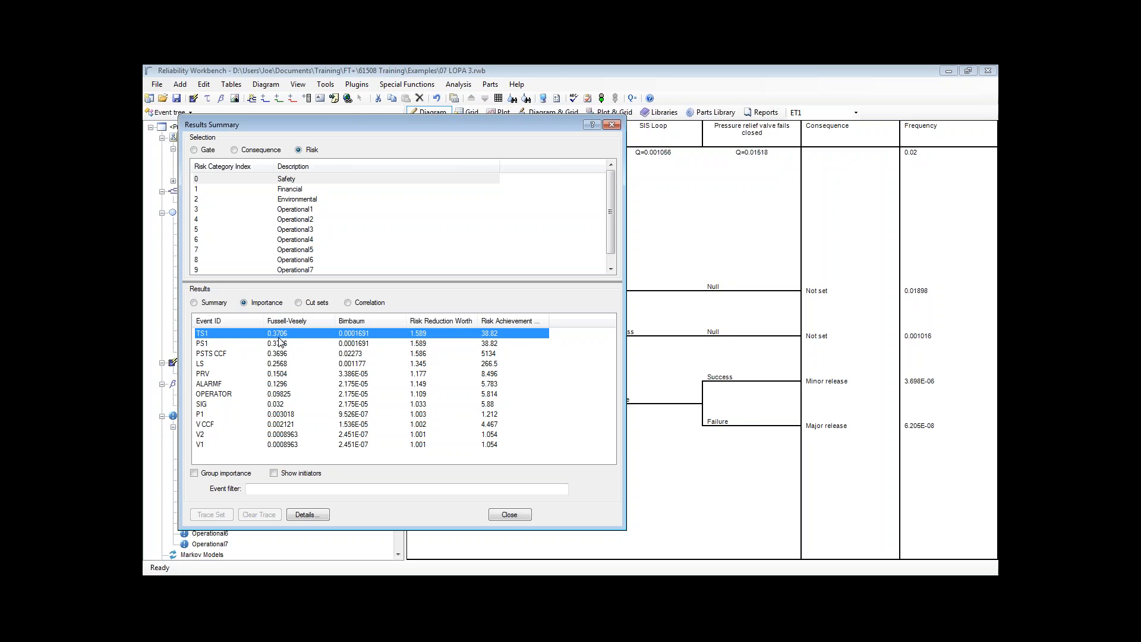
click(233, 356)
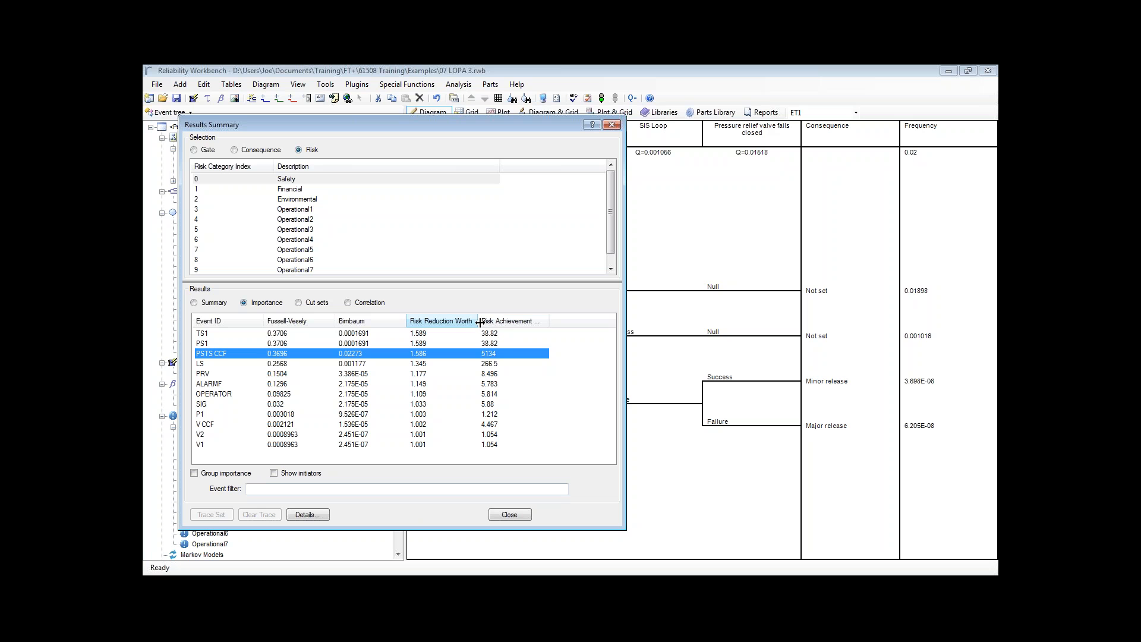
double_click(549, 321)
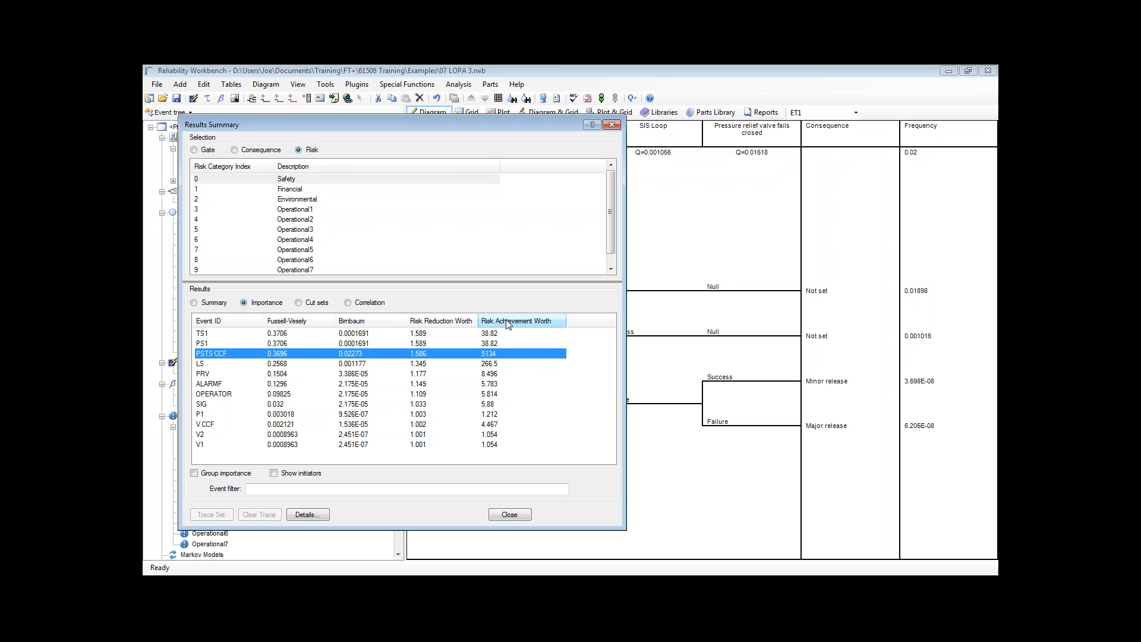
drag(480, 321, 499, 321)
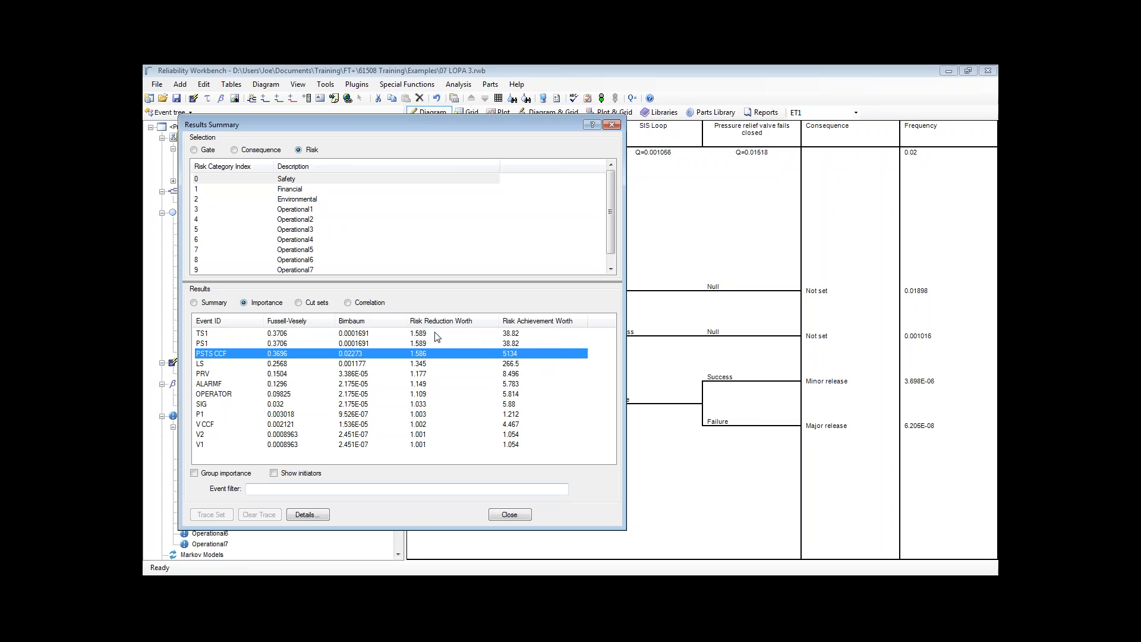
click(509, 515)
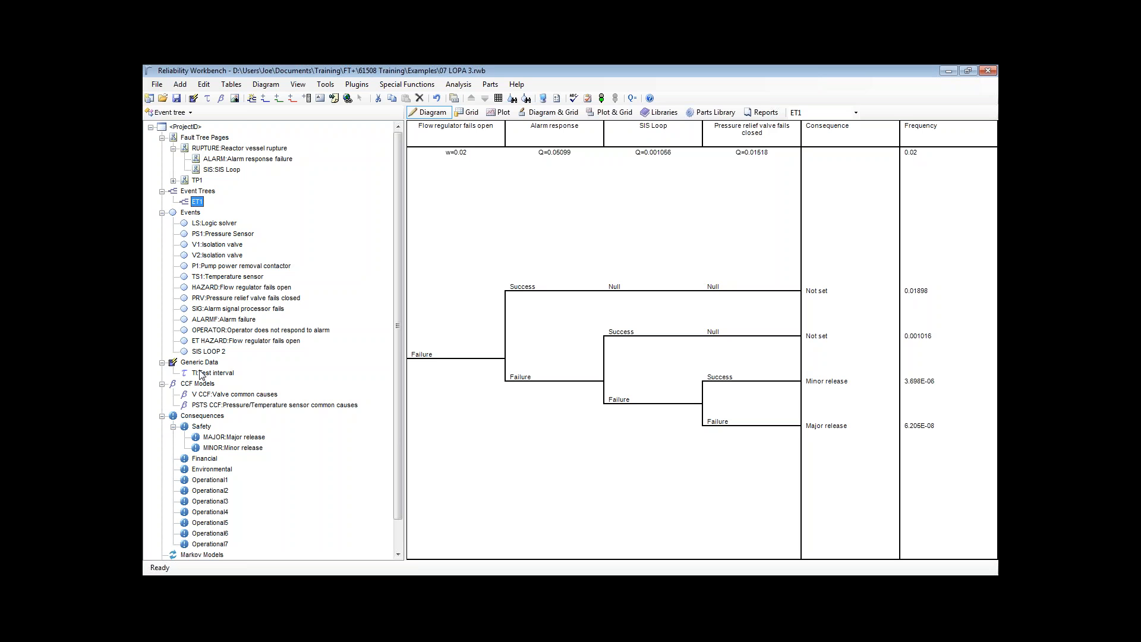
Set the test interval of the generic parameter TI to 2 and rerun the analysis.
double_click(205, 373)
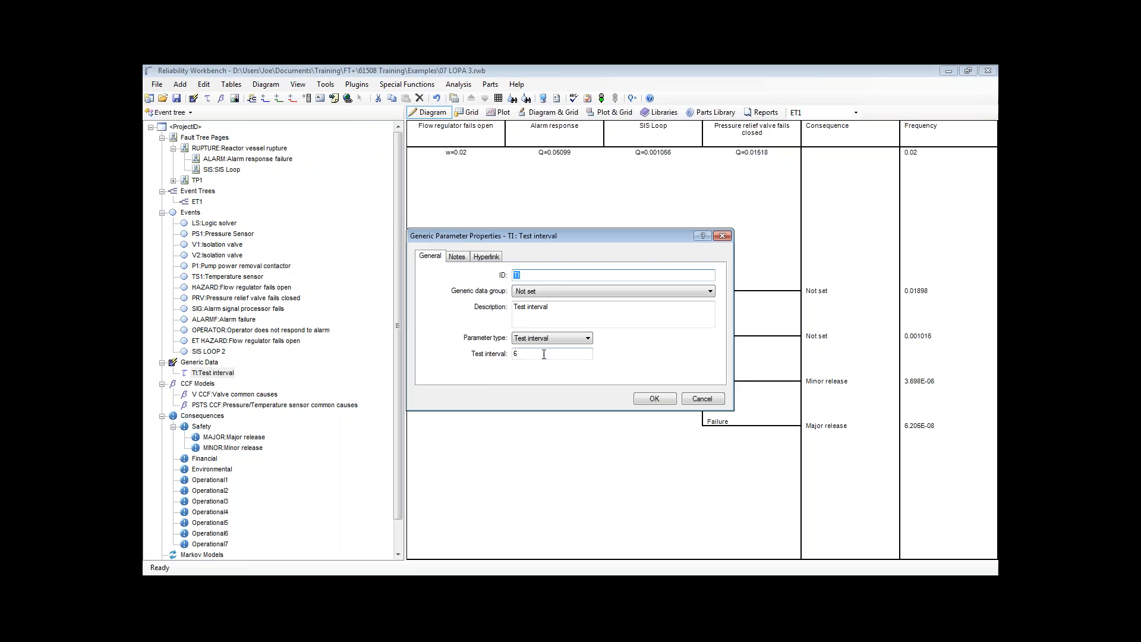
double_click(516, 353)
text(2)
click(659, 396)
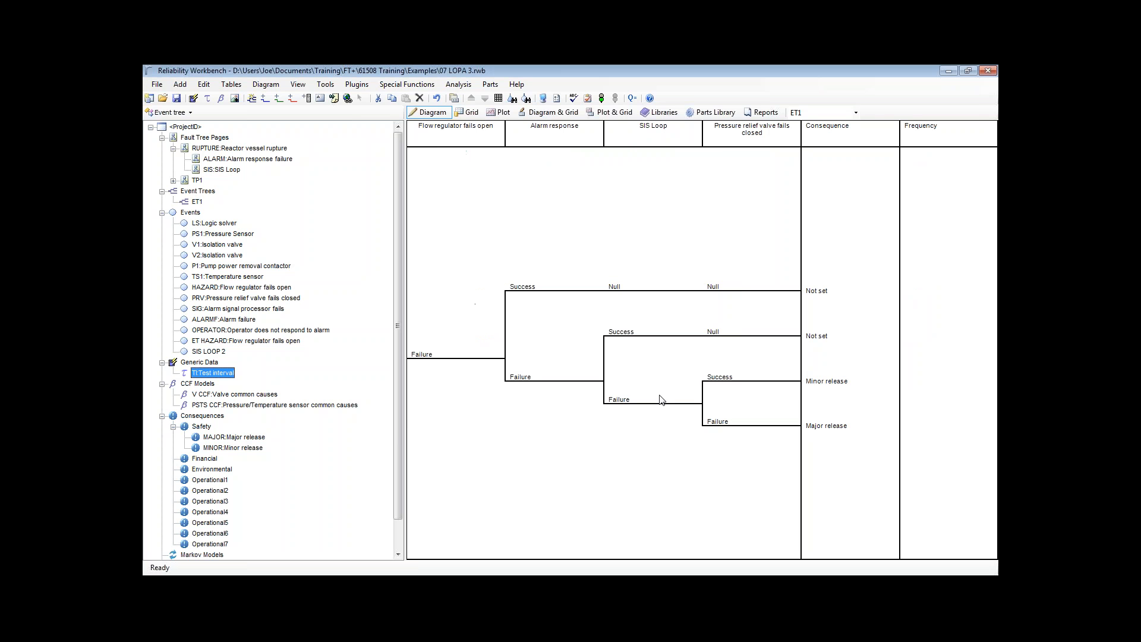
click(601, 98)
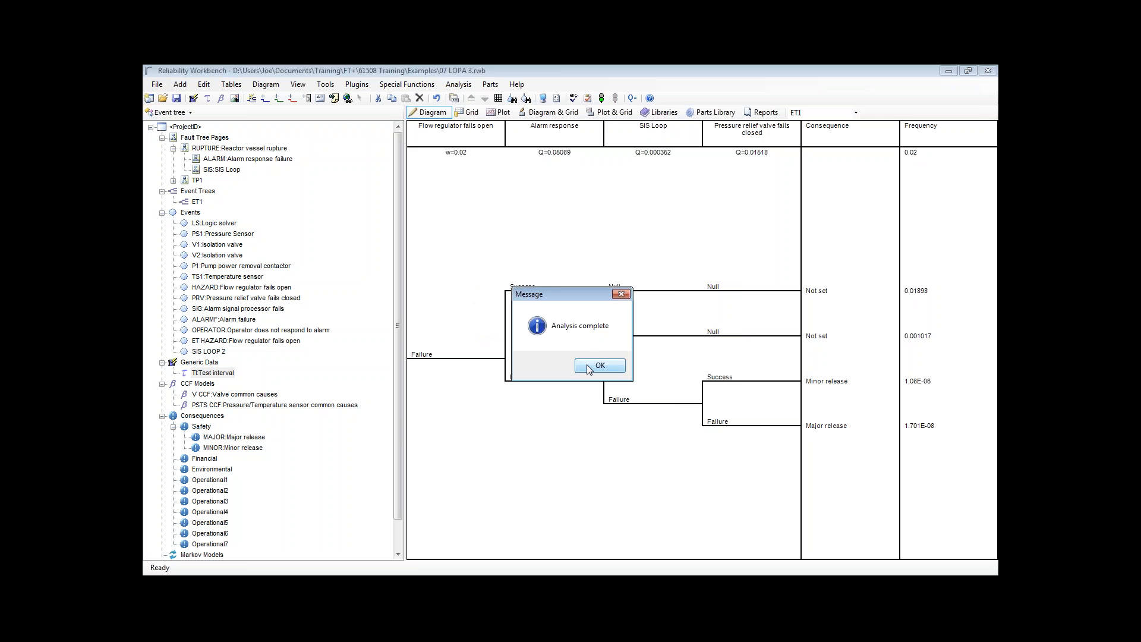
click(587, 365)
Check the Safety category's summary of major and minor release point risks in the results summary and close it.
click(632, 98)
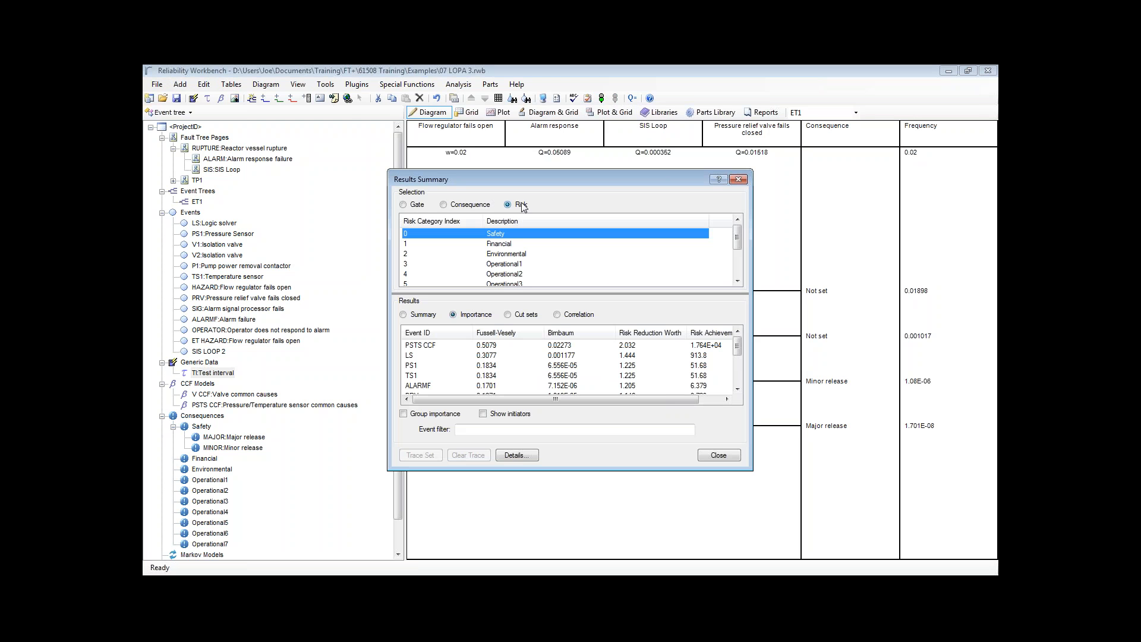
click(425, 314)
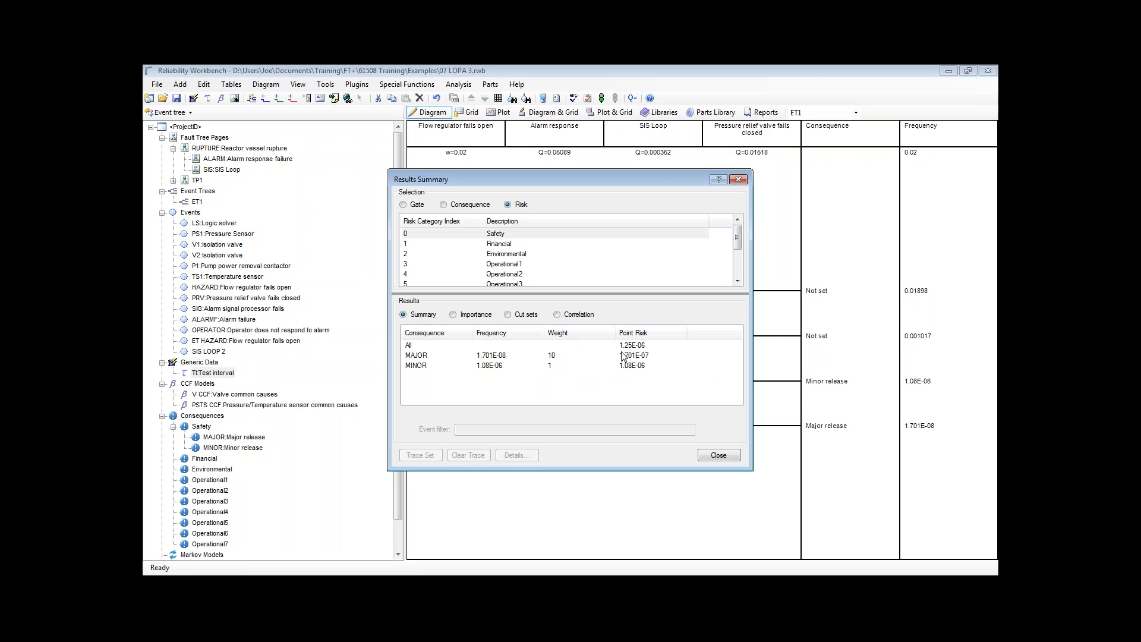
click(718, 456)
Set the test interval of the generic parameter TI to 1 and rerun the analysis.
double_click(220, 379)
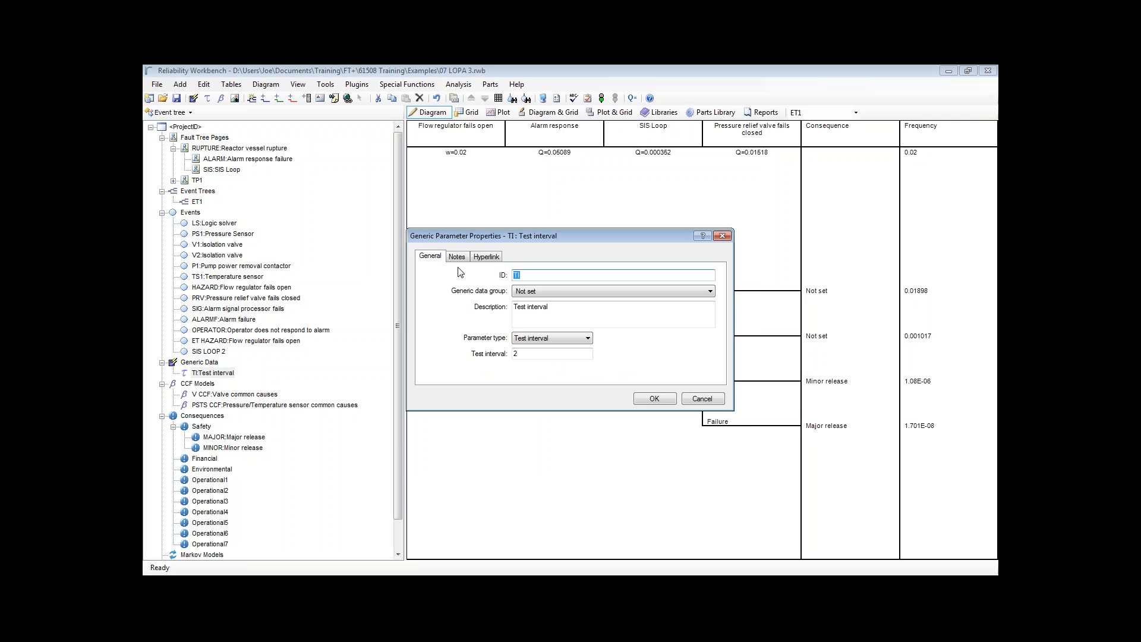
click(531, 353)
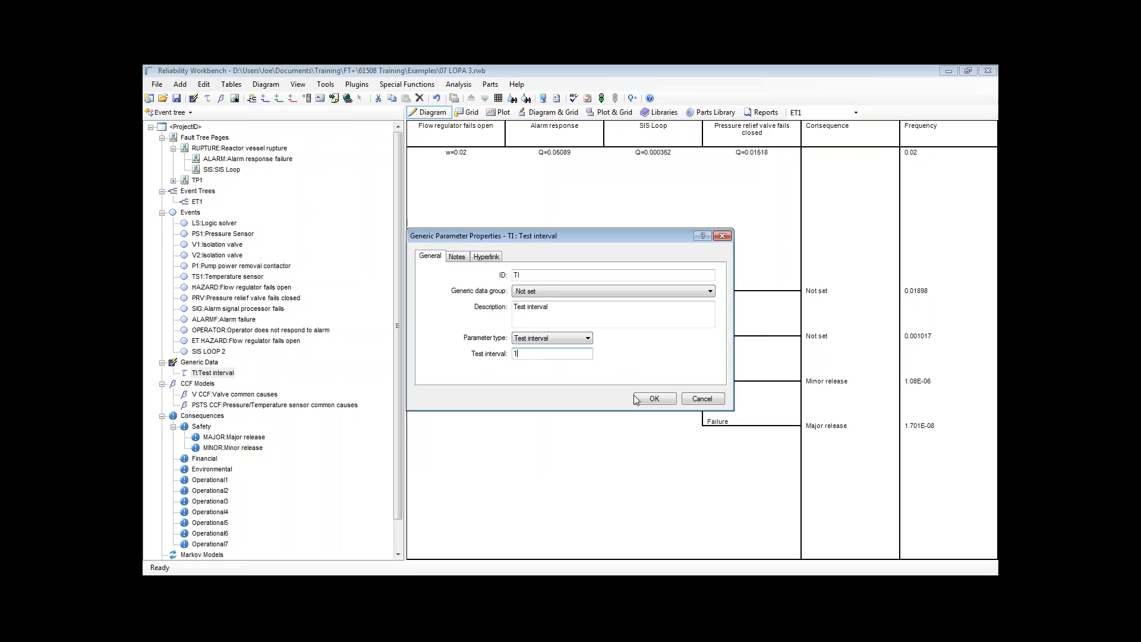
click(654, 398)
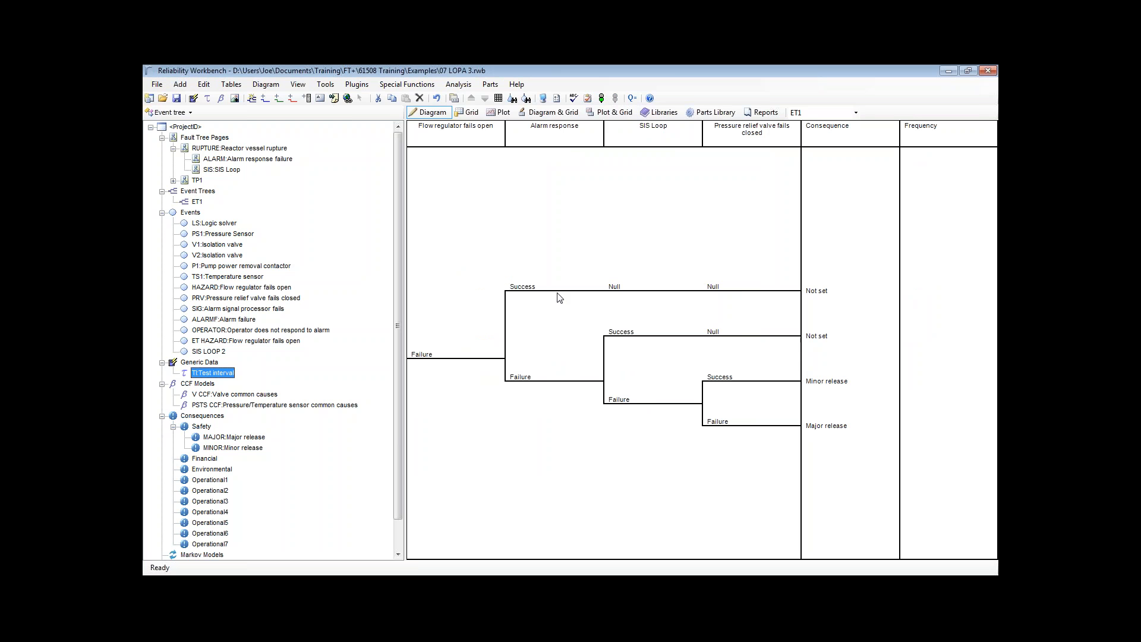
click(602, 98)
click(600, 366)
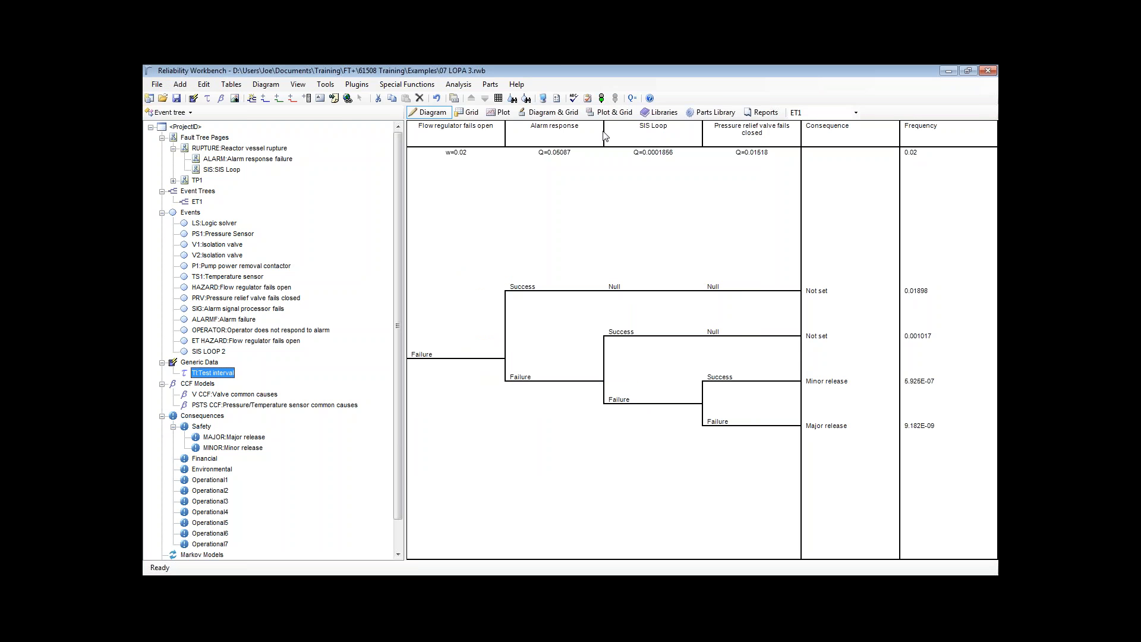
Review the recalculated overall point risk for the Safety category and close the results summary.
click(633, 99)
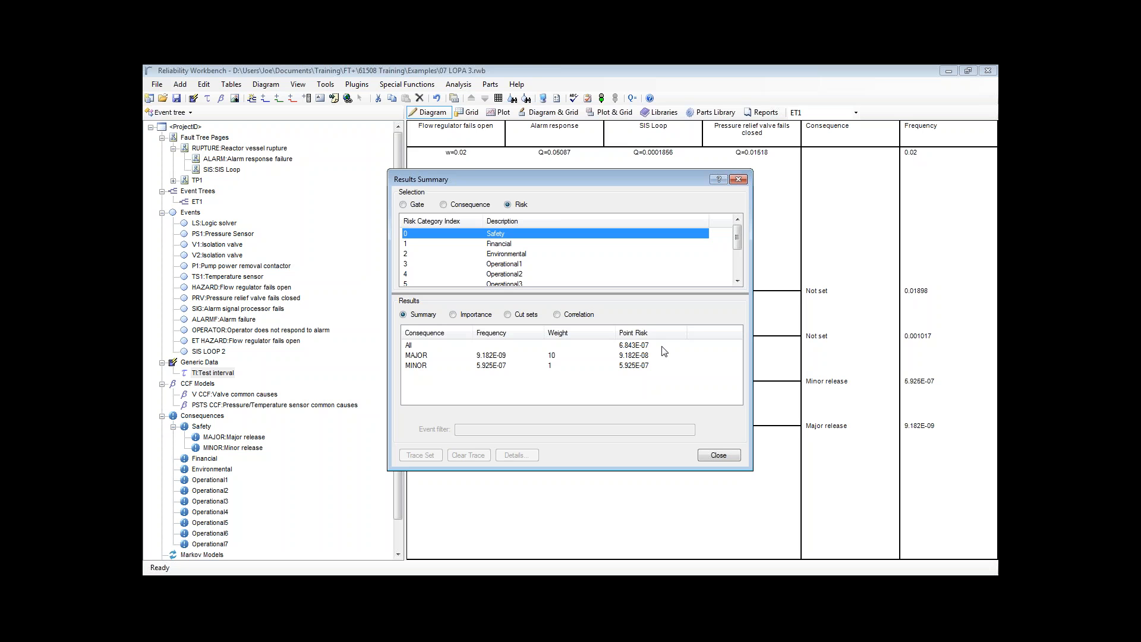
click(715, 455)
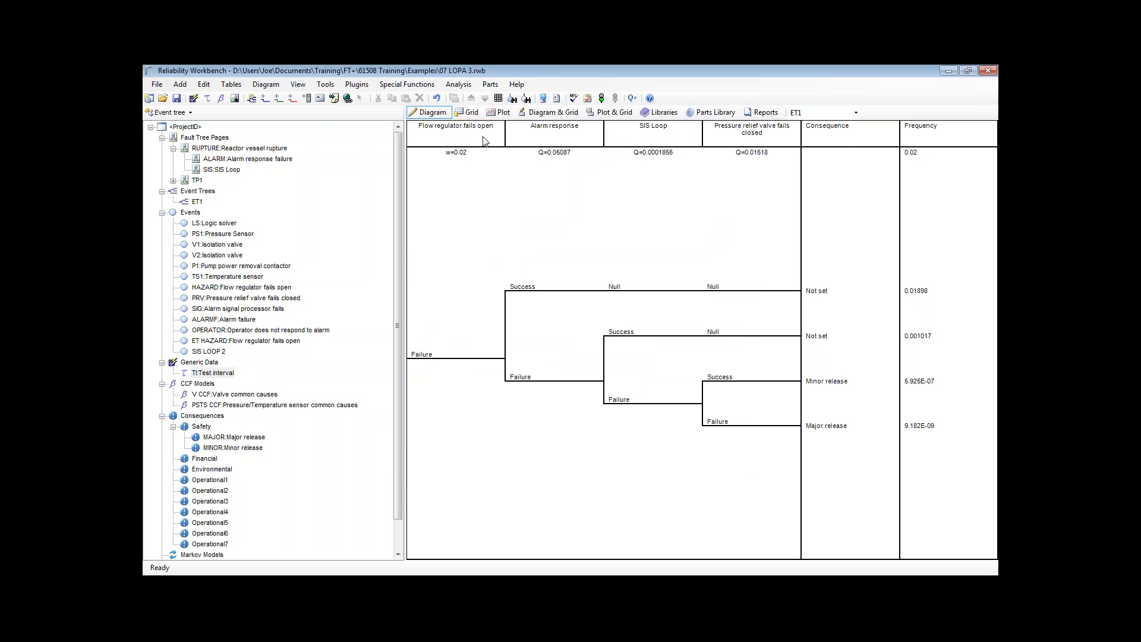
Inspect which gate the Alarm response column is linked to, and compare the ALARM fault tree page with event tree ET1.
click(566, 138)
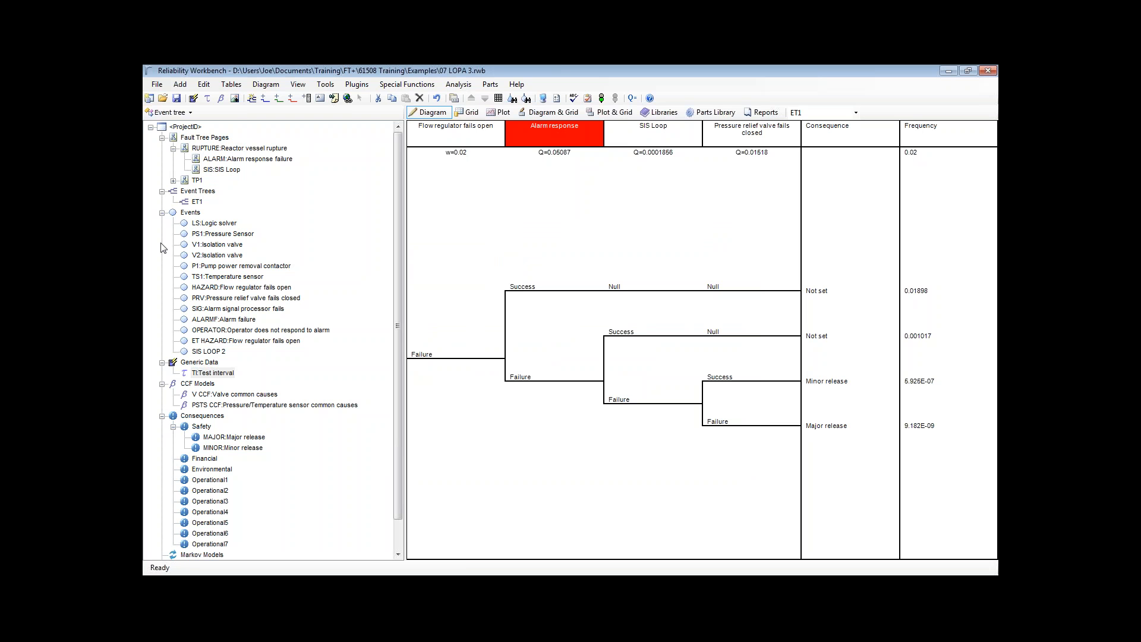
double_click(551, 131)
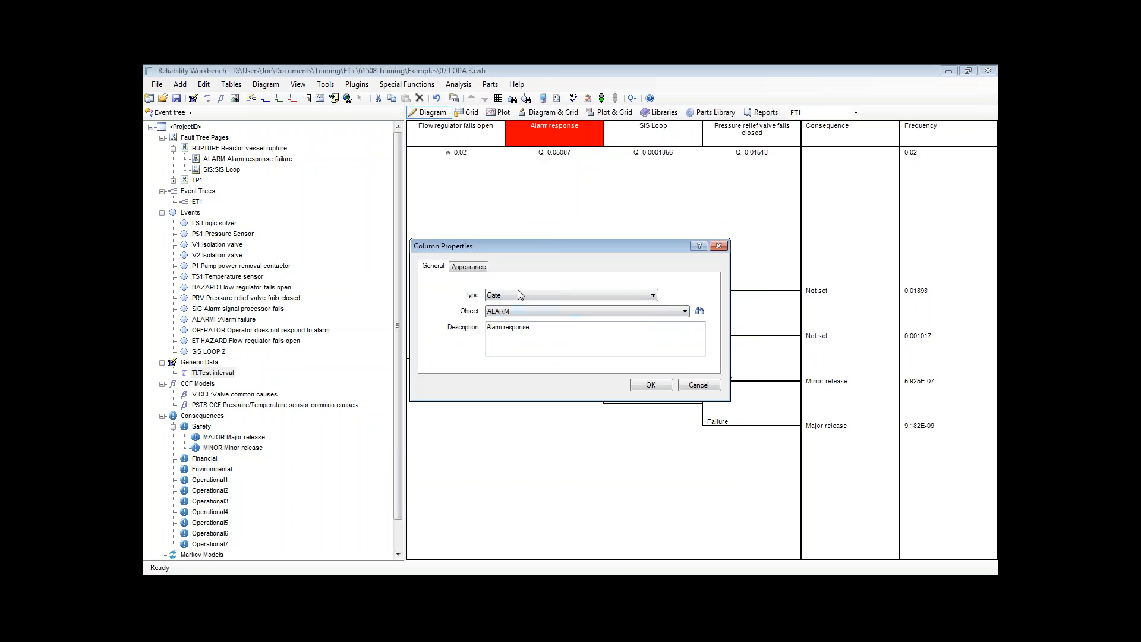
click(502, 312)
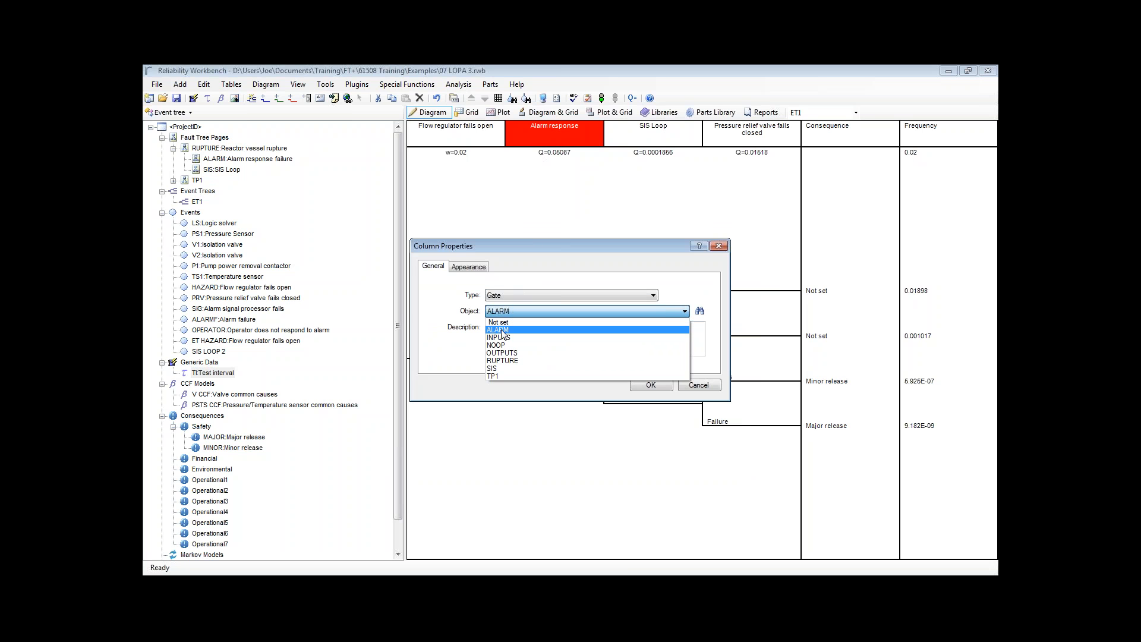
click(560, 132)
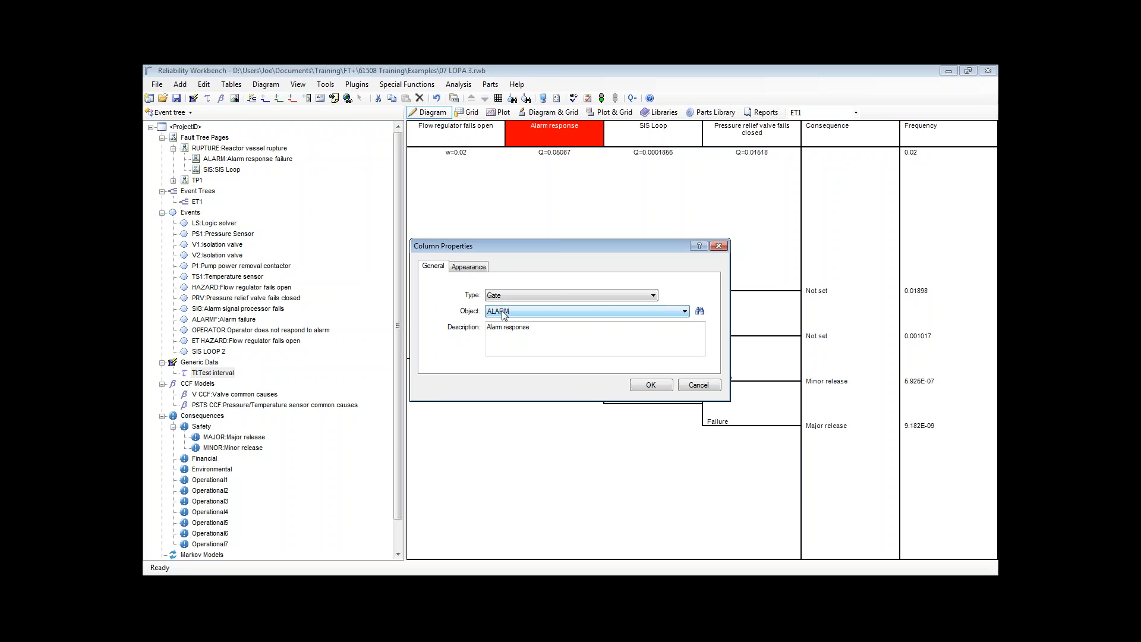
click(650, 386)
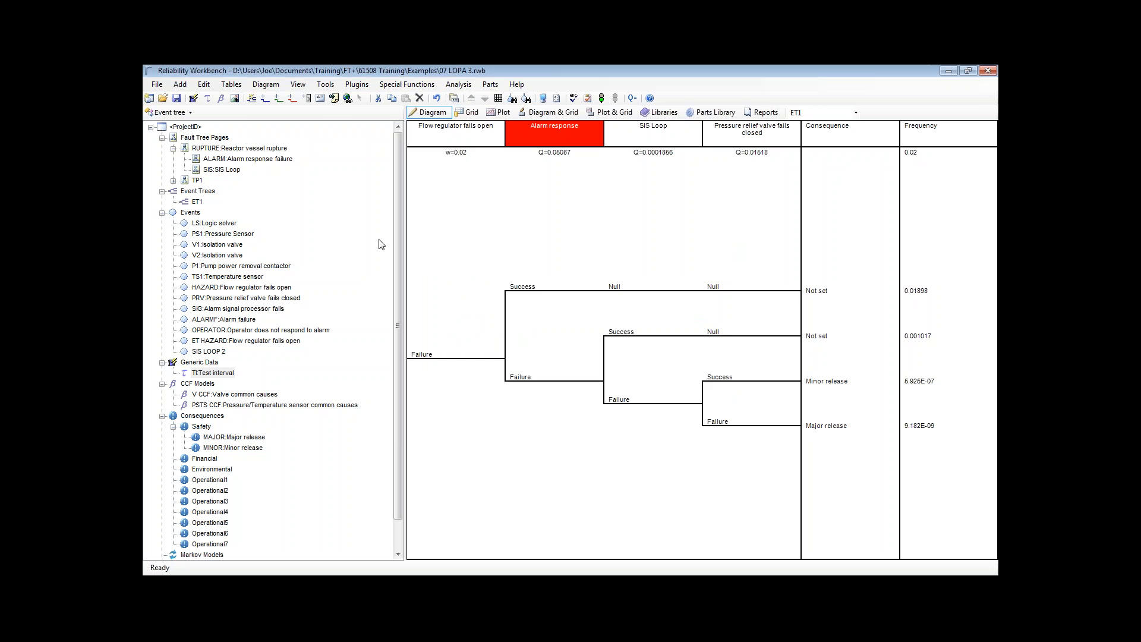
click(222, 159)
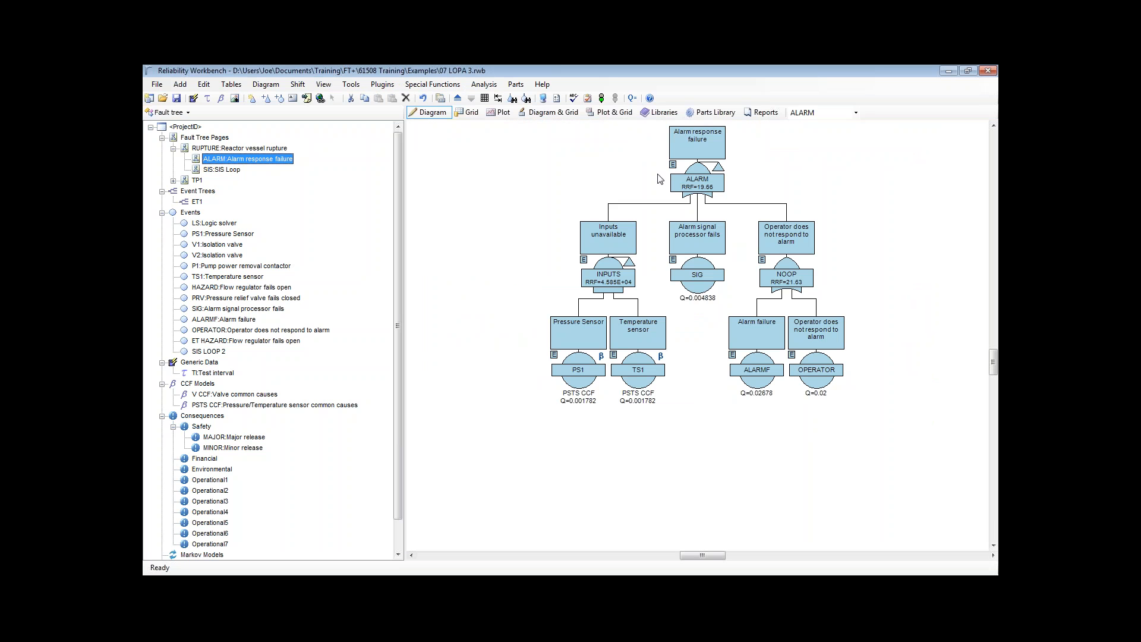
click(201, 202)
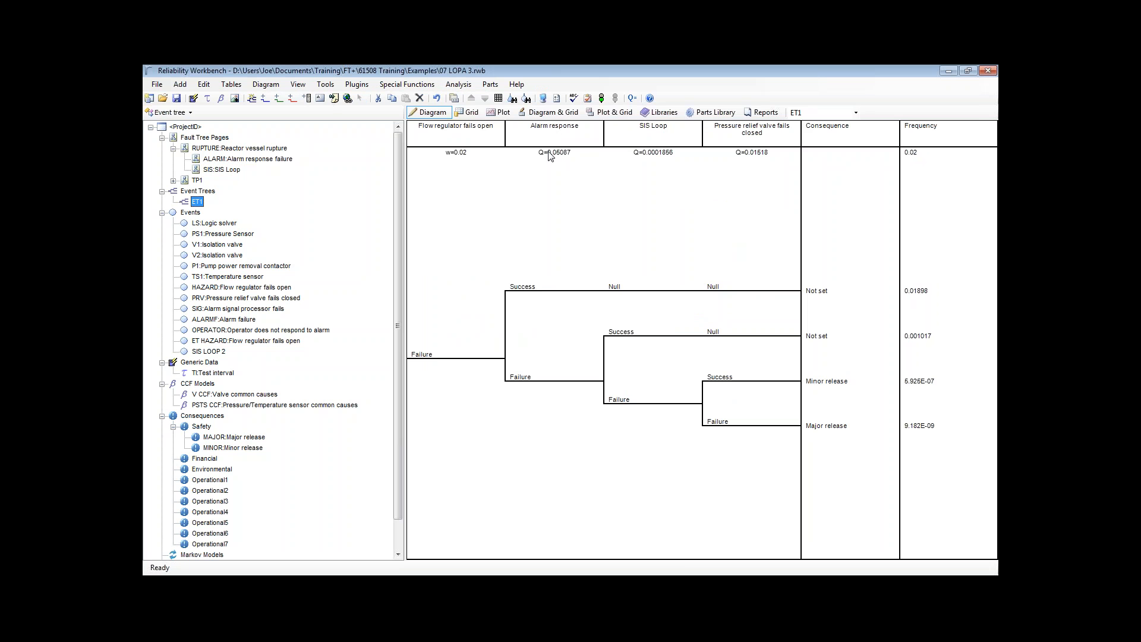
Examine the Success and Failure branches under the Alarm response column in event tree ET1.
click(580, 134)
click(543, 290)
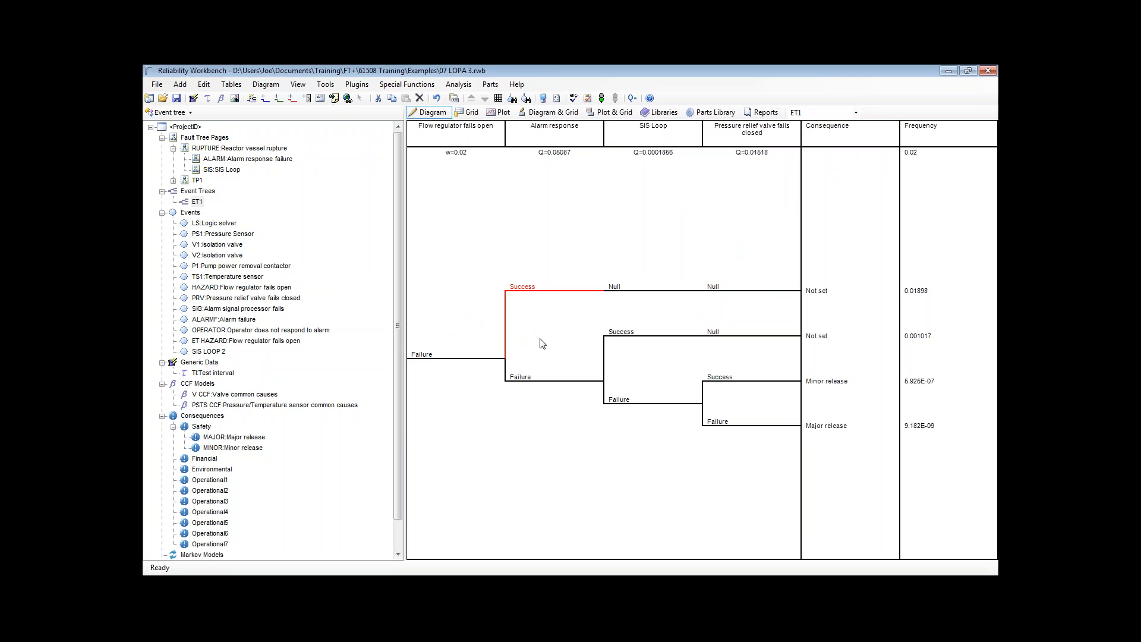
click(542, 379)
click(541, 292)
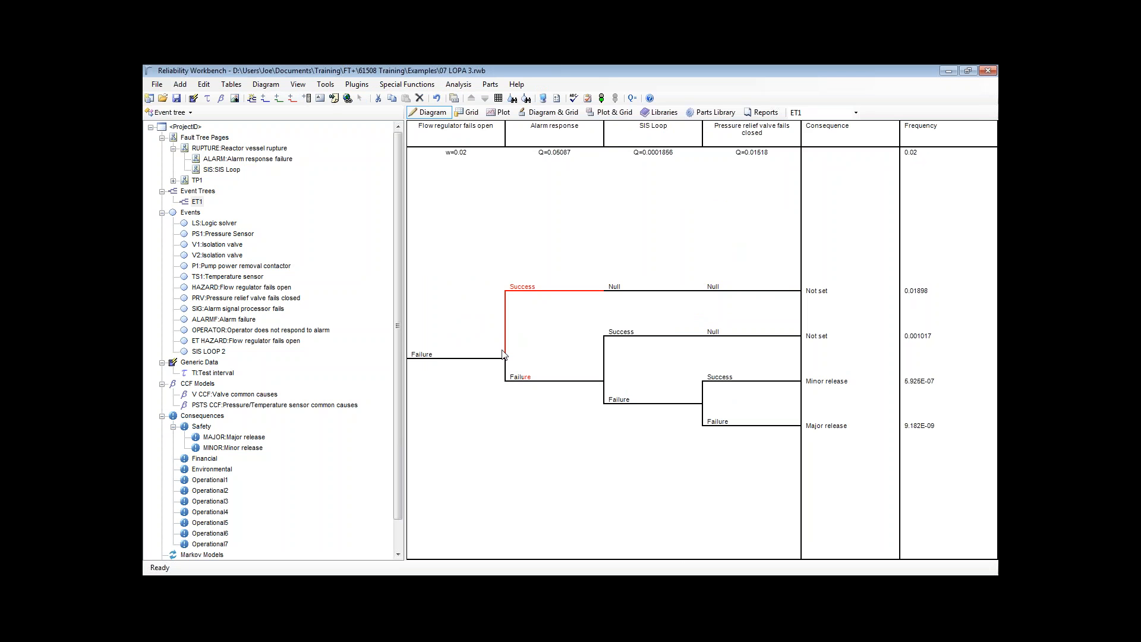
click(560, 381)
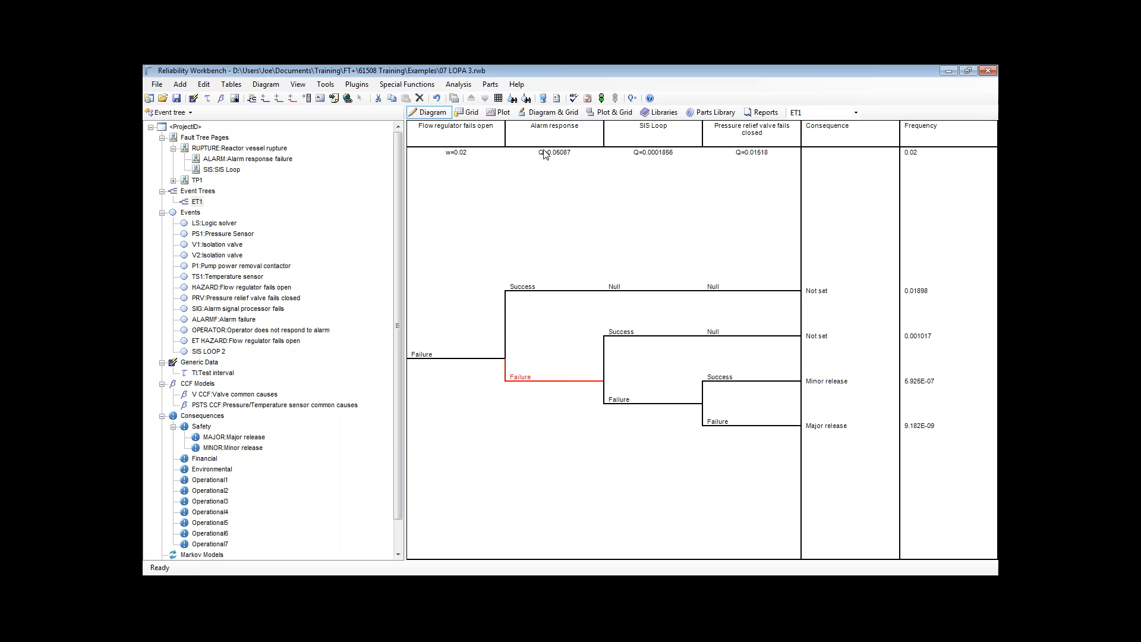
click(526, 292)
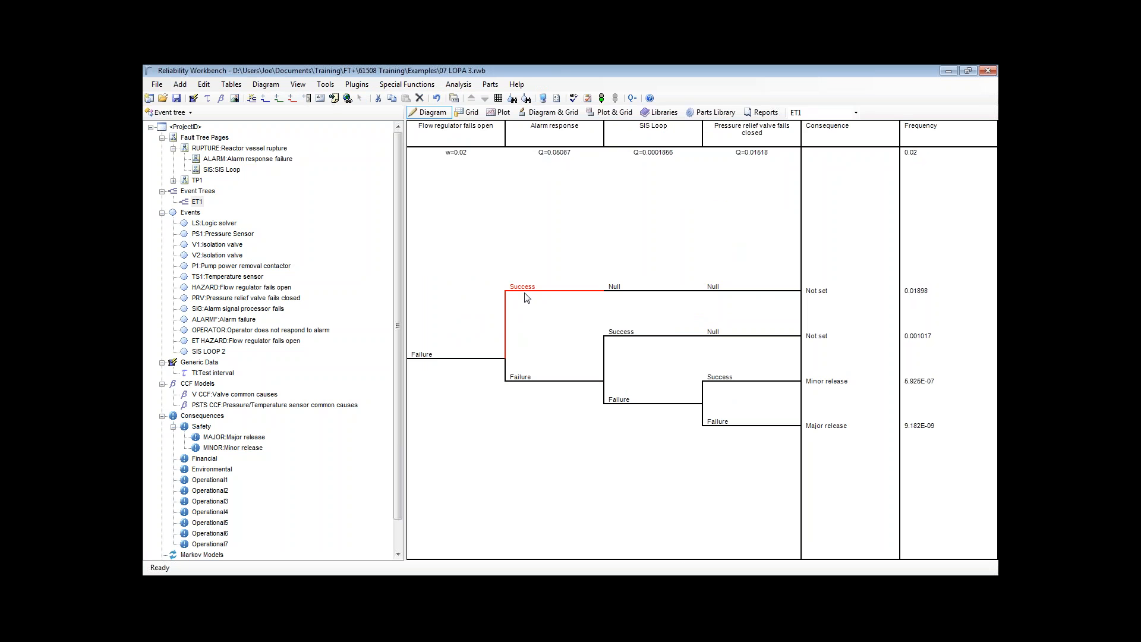
click(570, 141)
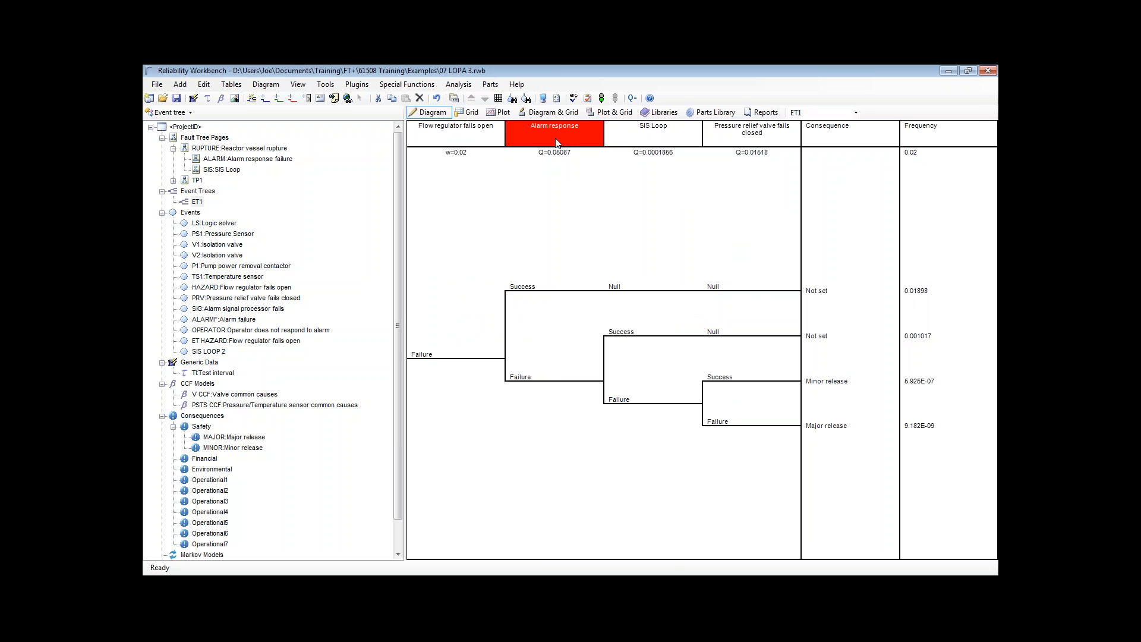
drag(196, 202, 202, 234)
drag(200, 161, 230, 155)
Inspect the test interval in failure model FM2 of the pressure sensor event PS1, and close its properties without changes.
click(221, 375)
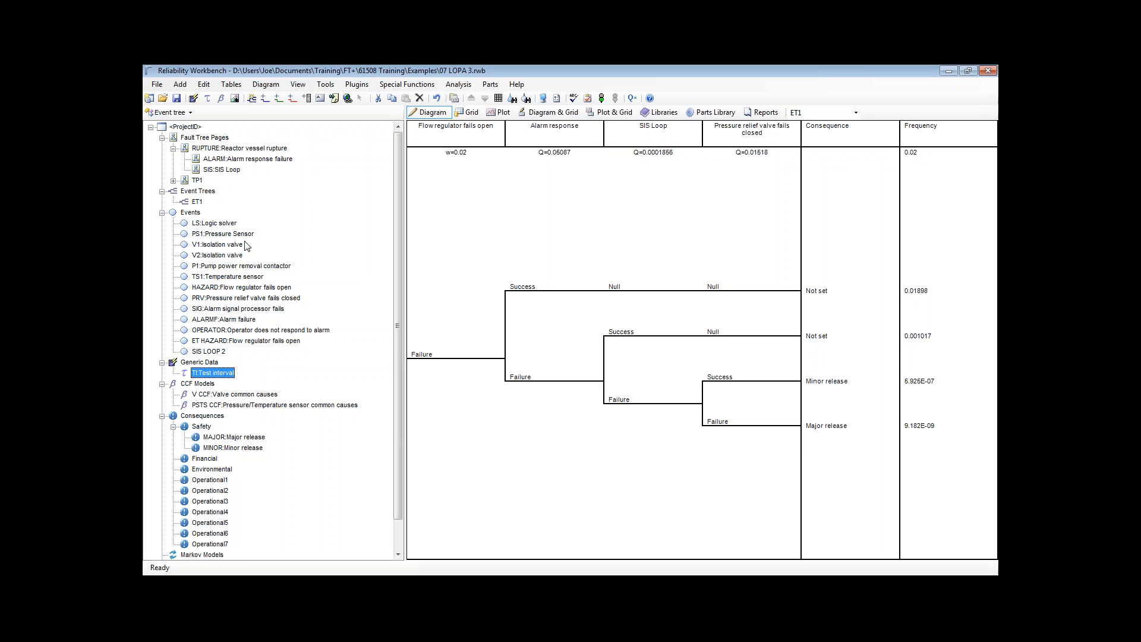
double_click(223, 234)
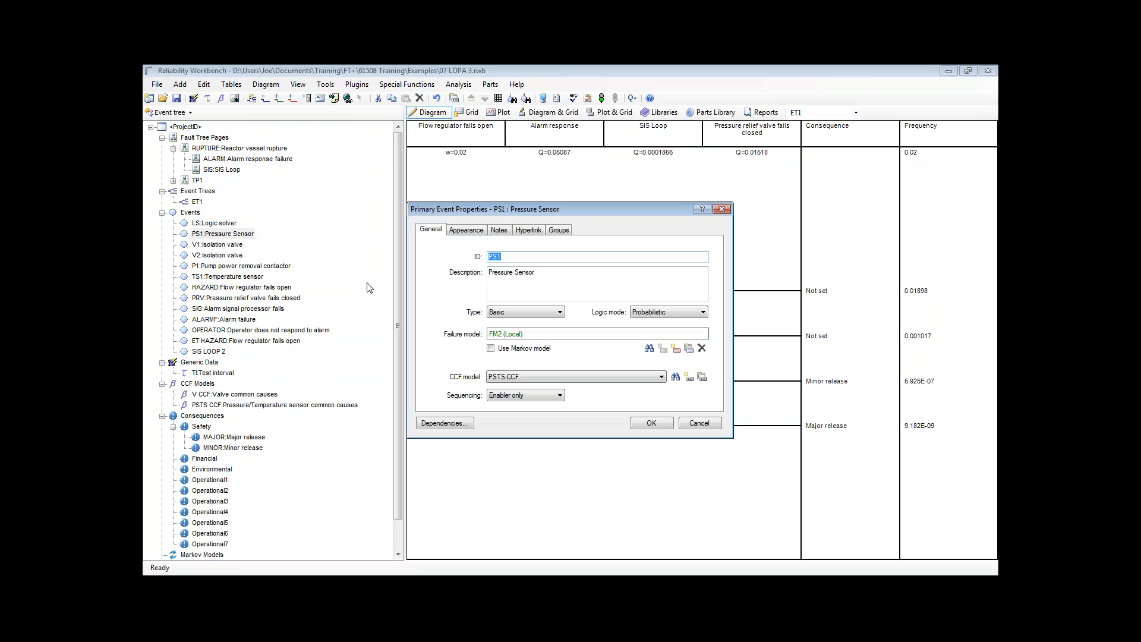
click(689, 349)
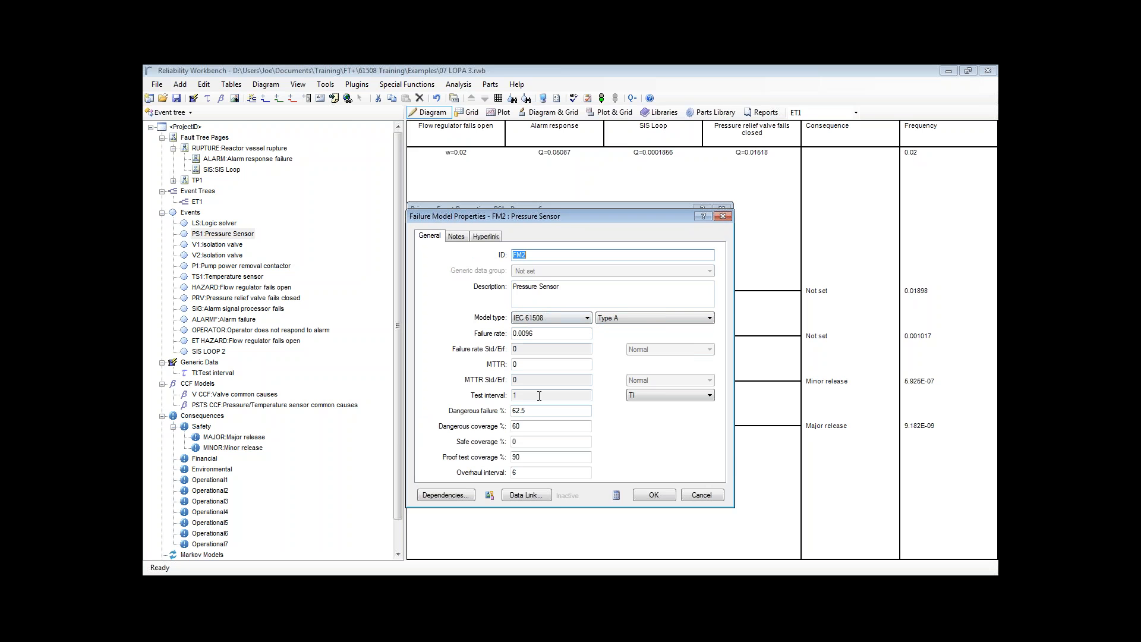
double_click(517, 395)
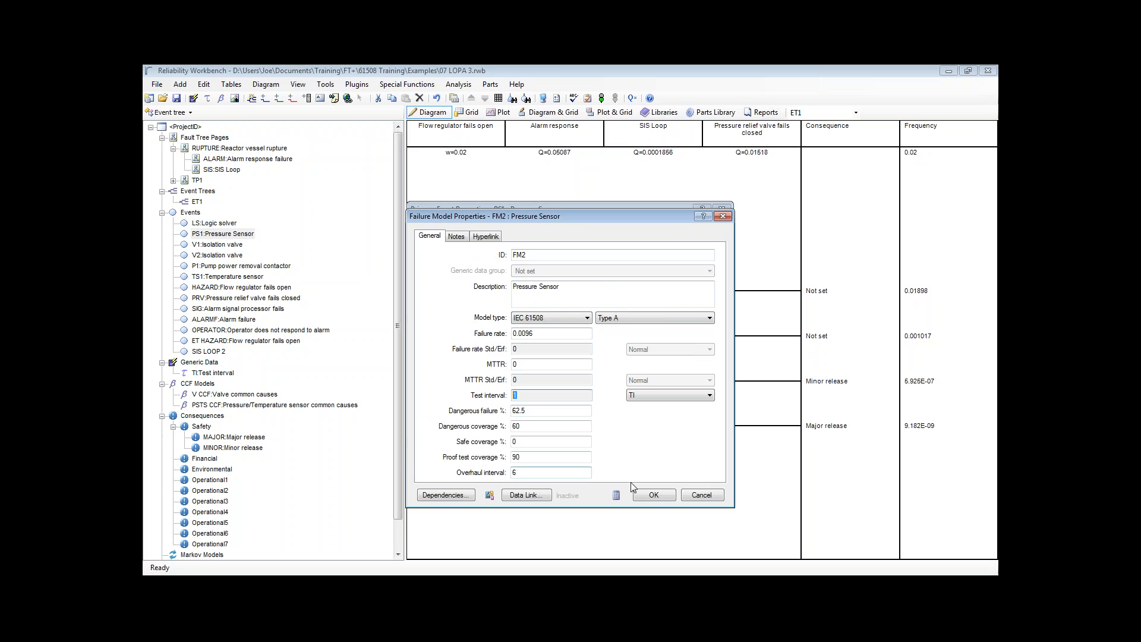
click(694, 497)
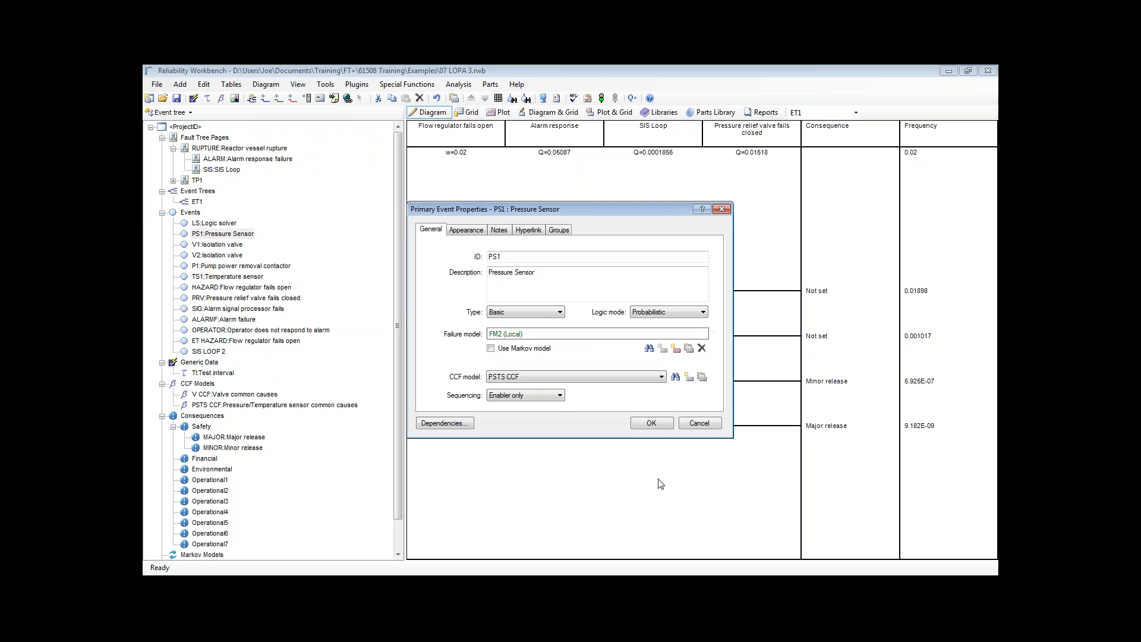
click(699, 423)
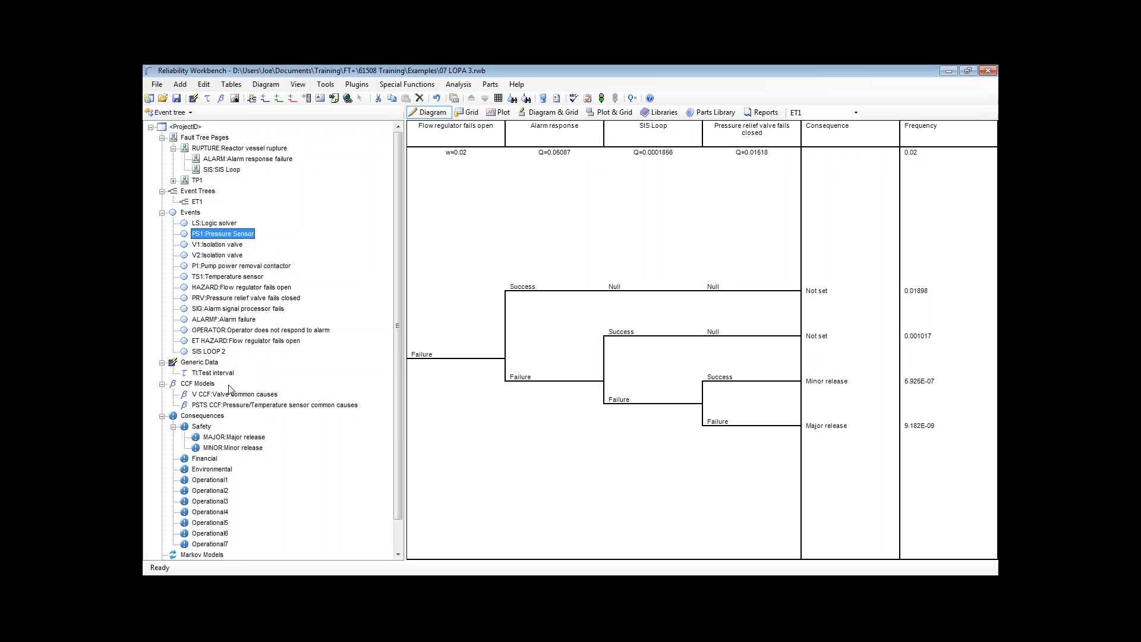
View the parameter types offered for a new generic parameter, cancel it, and check the properties of the existing parameter TI.
click(199, 363)
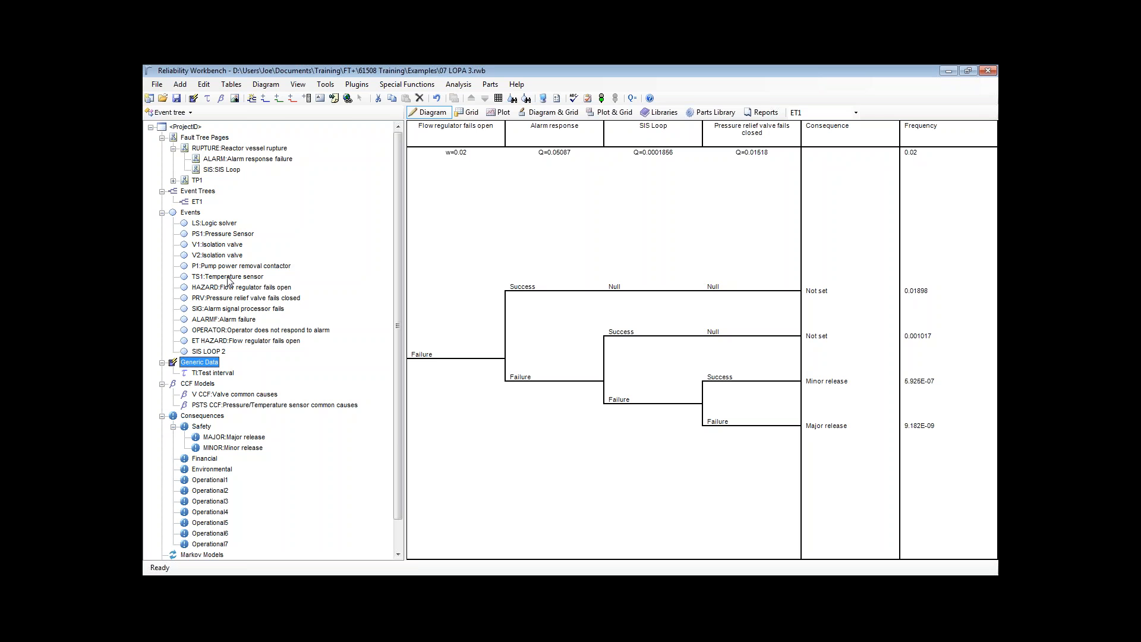
click(209, 99)
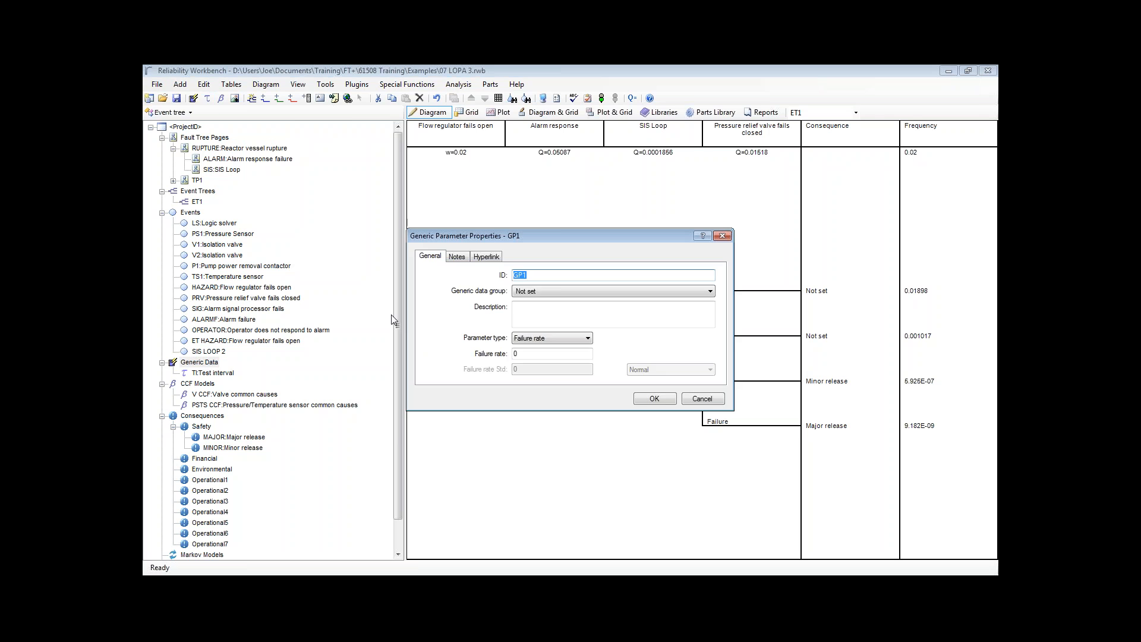
click(586, 338)
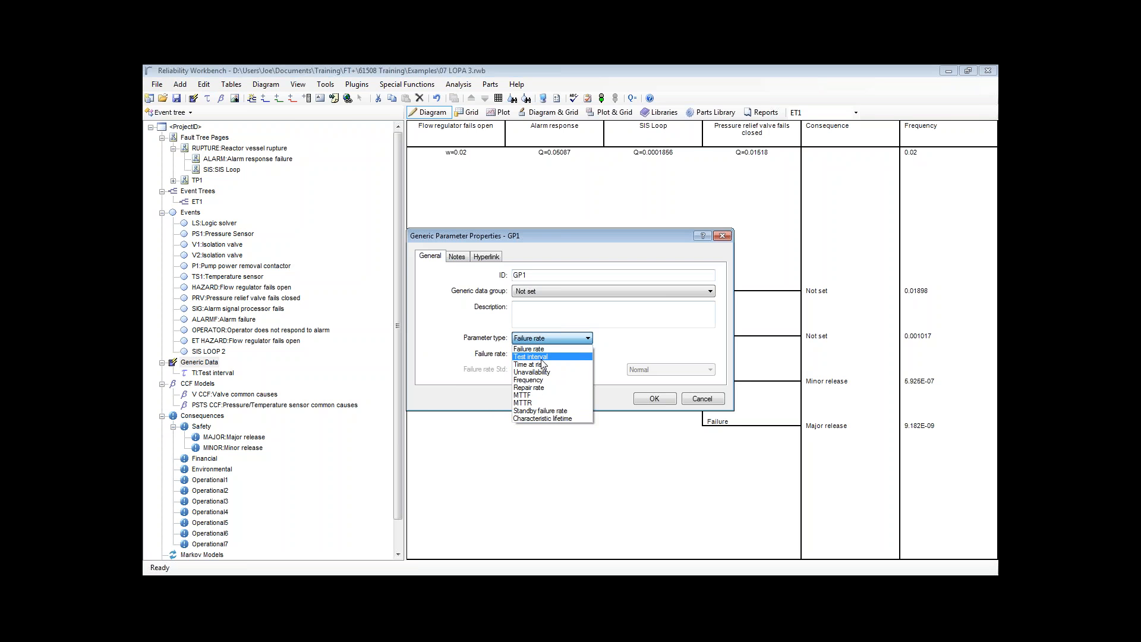
click(713, 400)
click(701, 399)
double_click(212, 374)
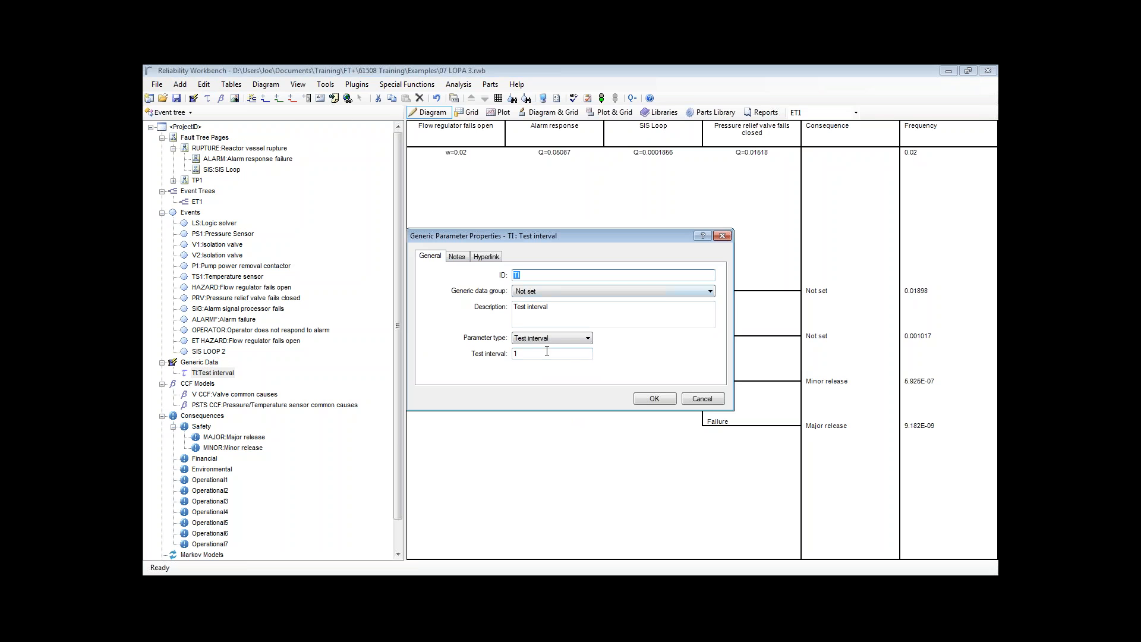
click(700, 398)
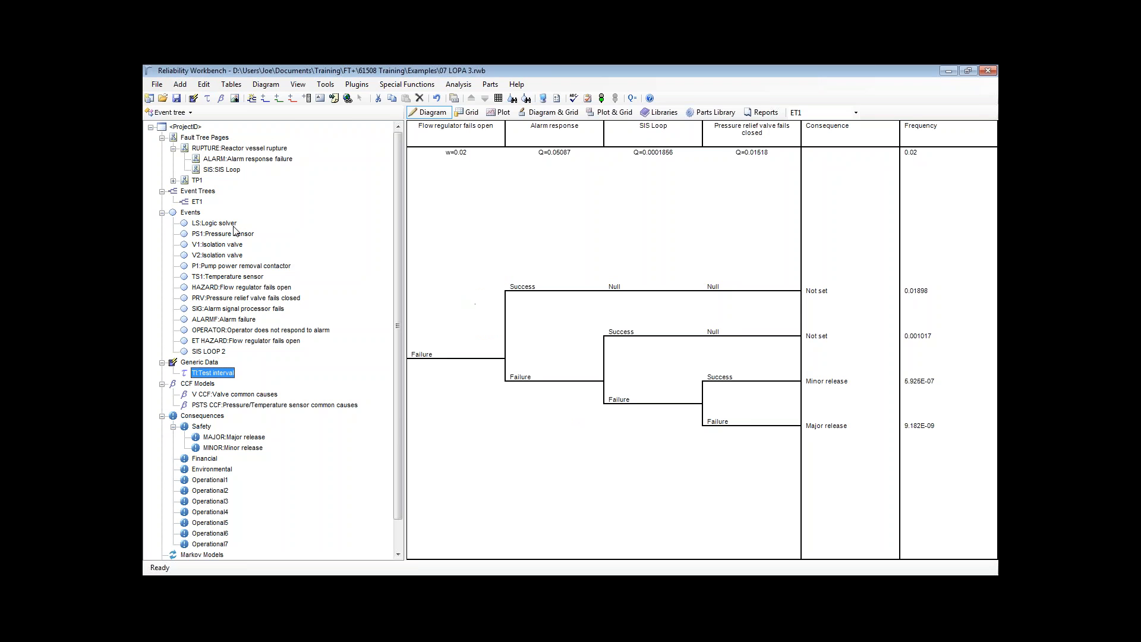
Check the generic parameter choices for the test interval in PS1's failure model, keep TI selected, and cancel out of the properties.
double_click(229, 237)
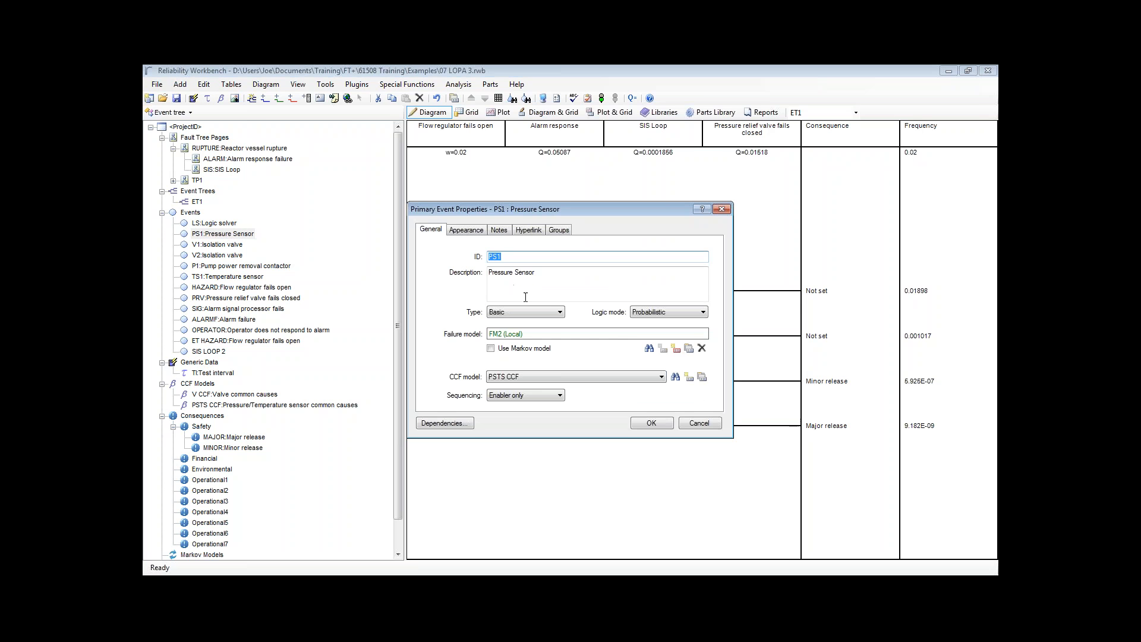
click(688, 350)
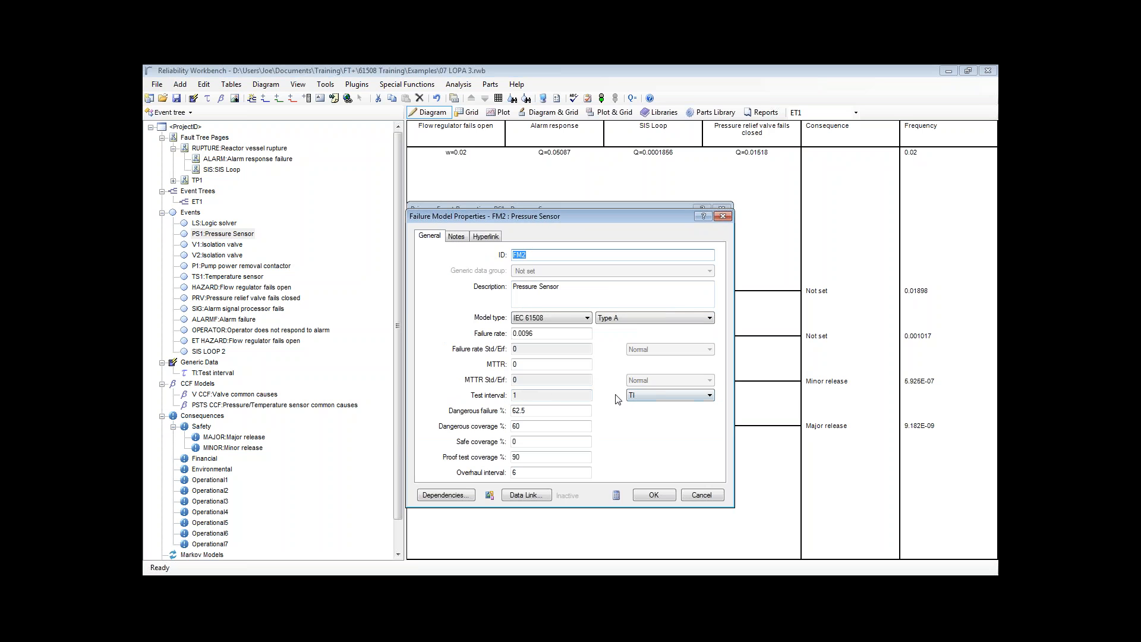
click(697, 395)
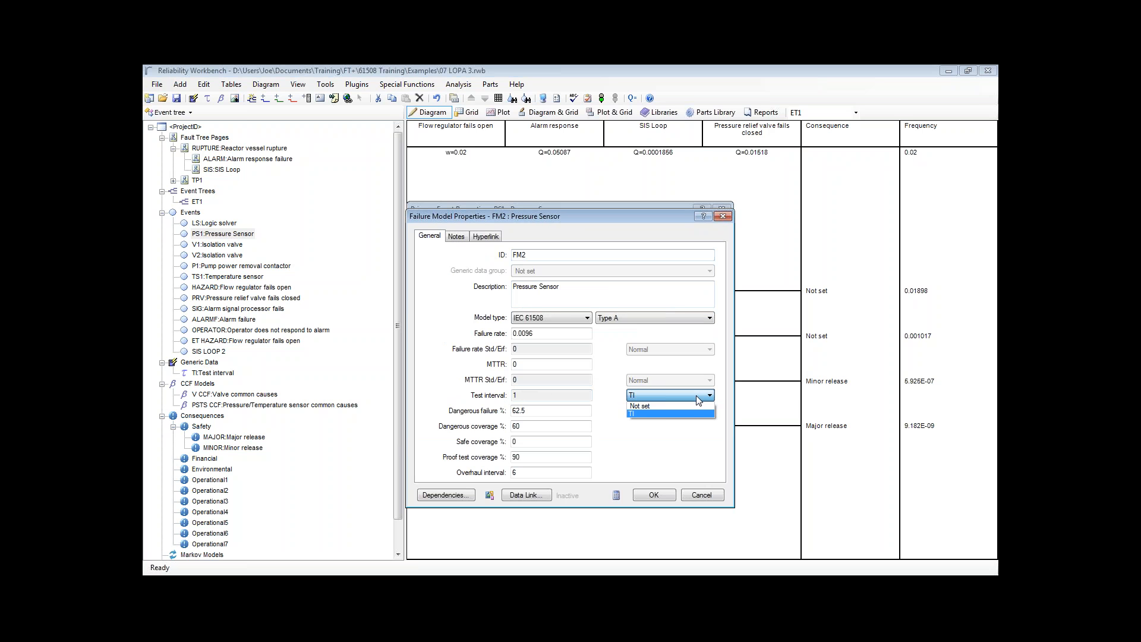
click(697, 414)
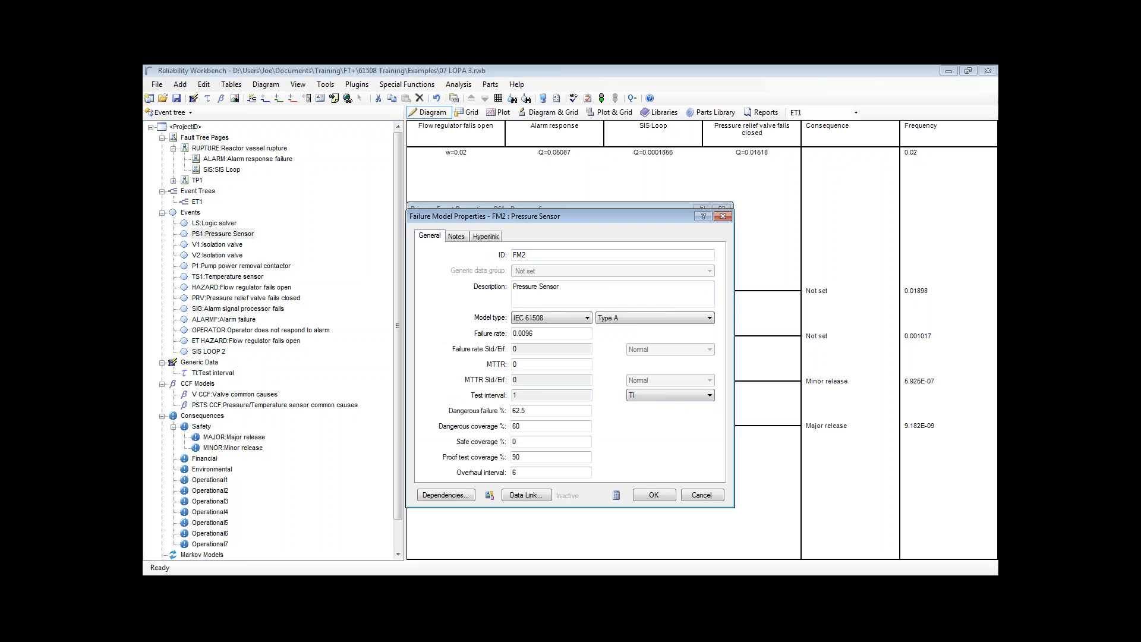
double_click(537, 395)
click(696, 498)
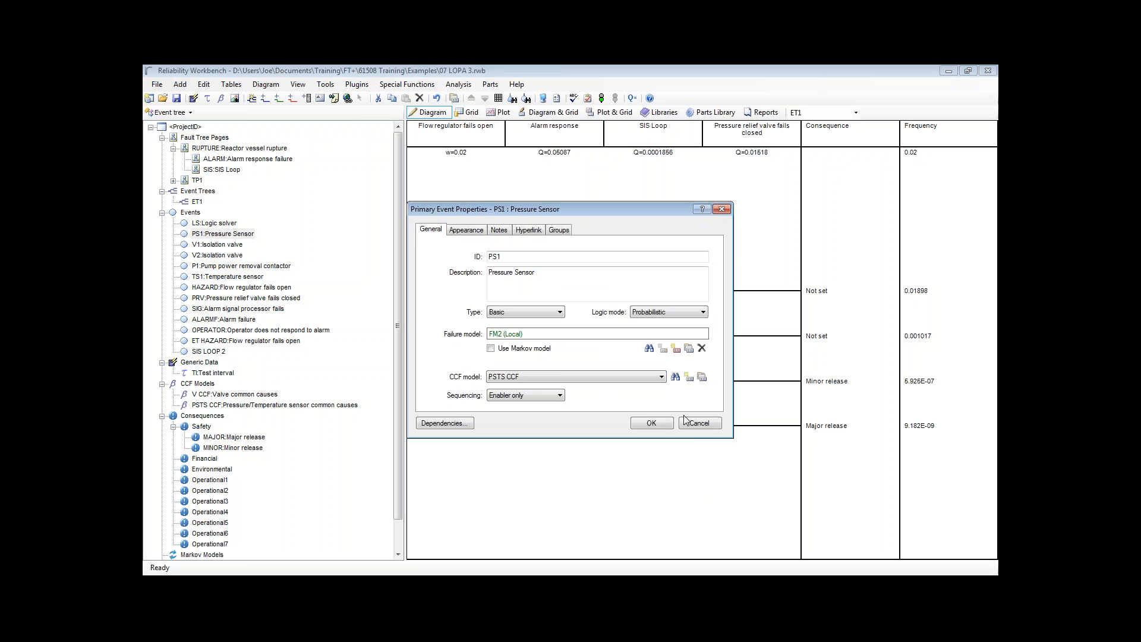
click(700, 424)
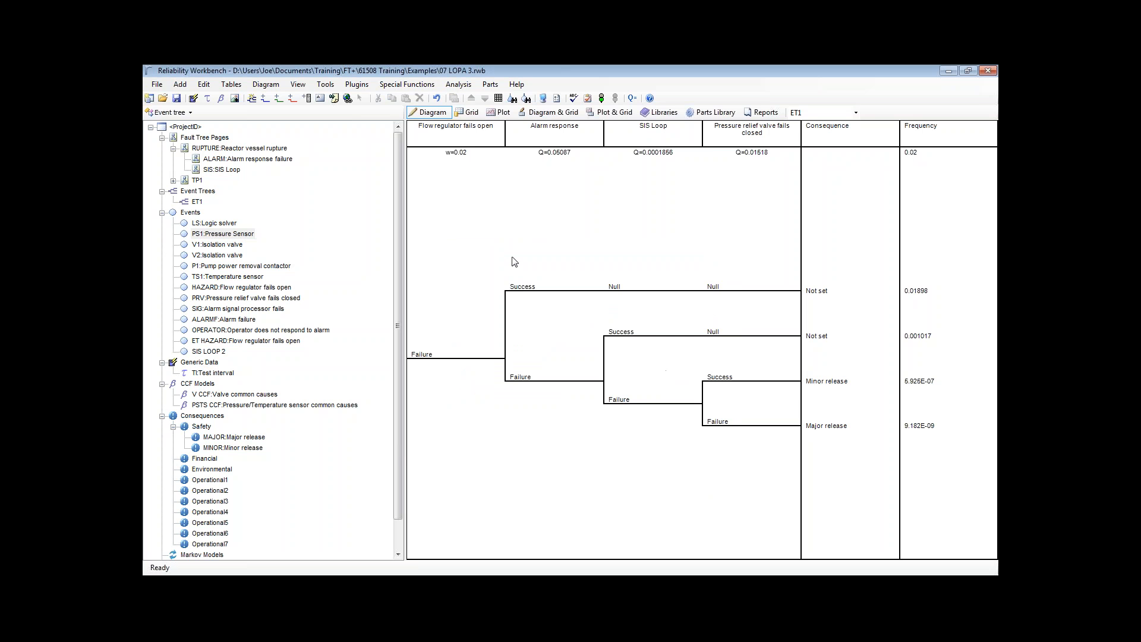